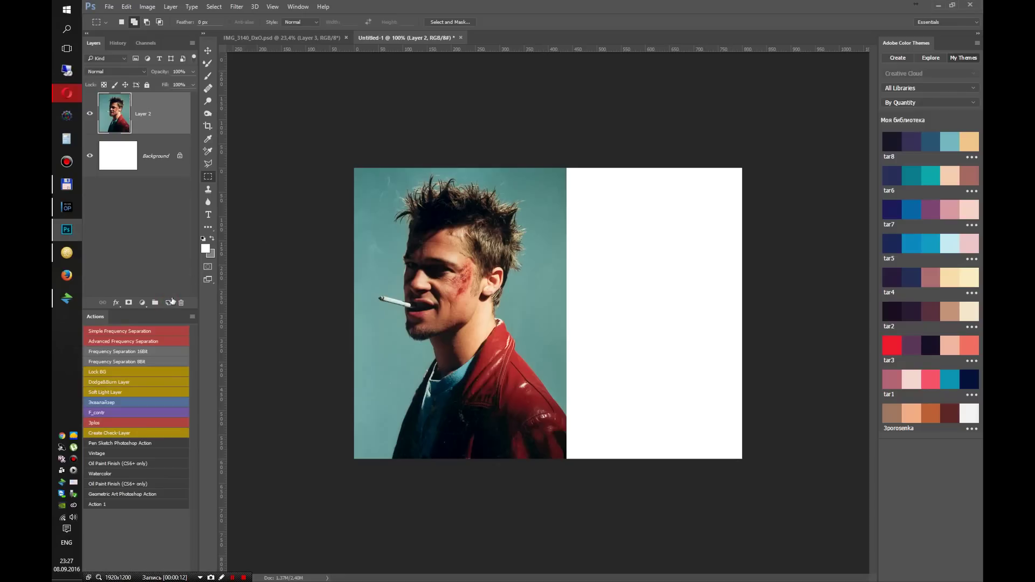
Step: Add a new layer and fill the white right part of the canvas with 50% grey
{"action": "left_click", "coordinate": [170, 302]}
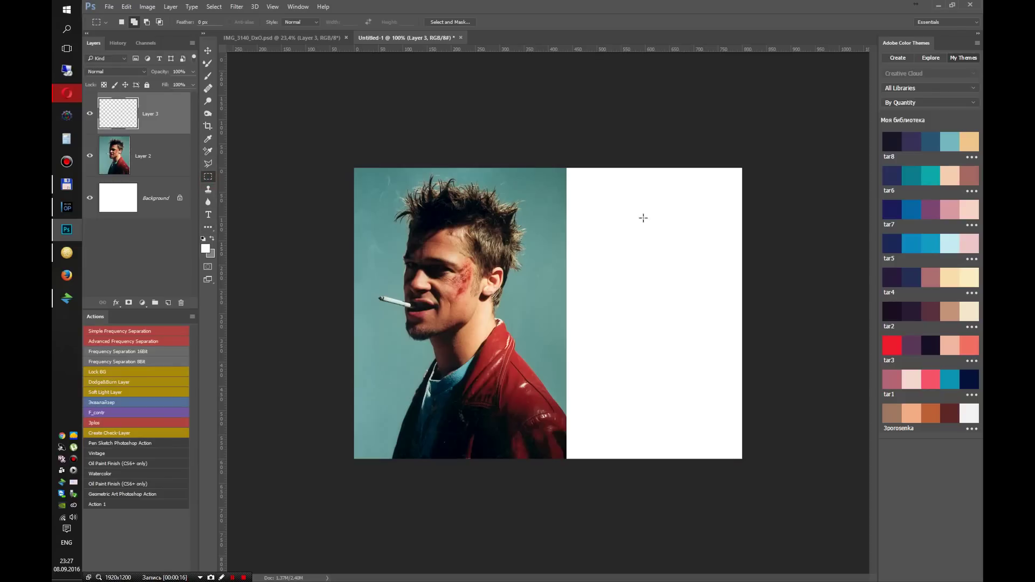
{"action": "left_click_drag", "start_coordinate": [747, 162], "coordinate": [565, 465]}
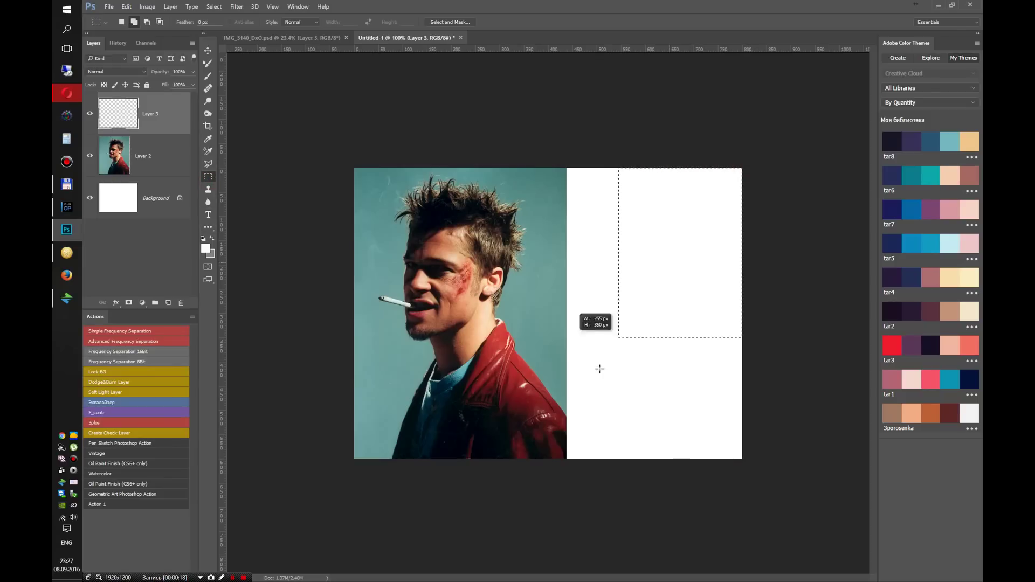
{"action": "left_click_drag", "start_coordinate": [565, 464], "coordinate": [564, 465]}
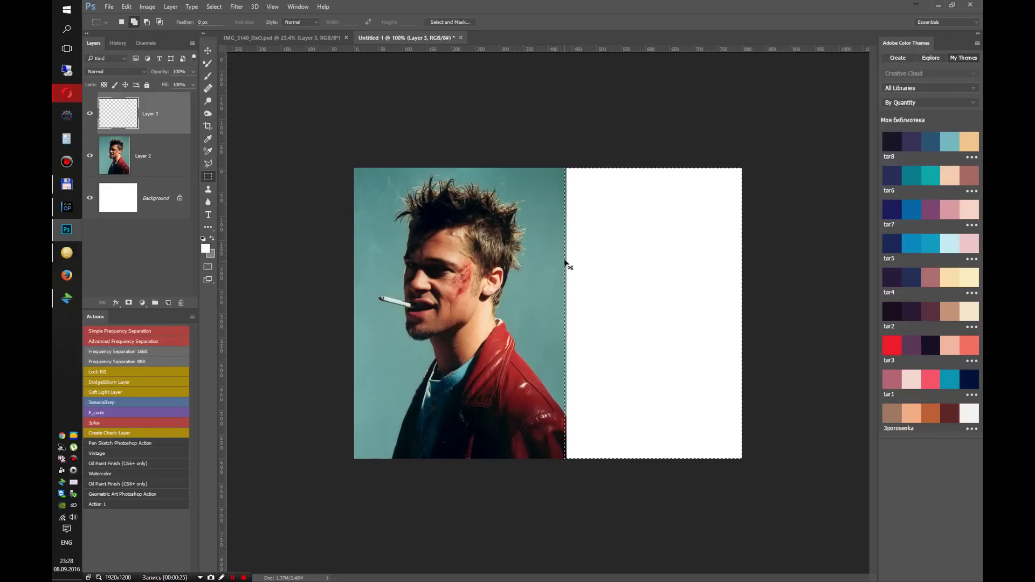
{"action": "key", "text": "ctrl+BackSpace"}
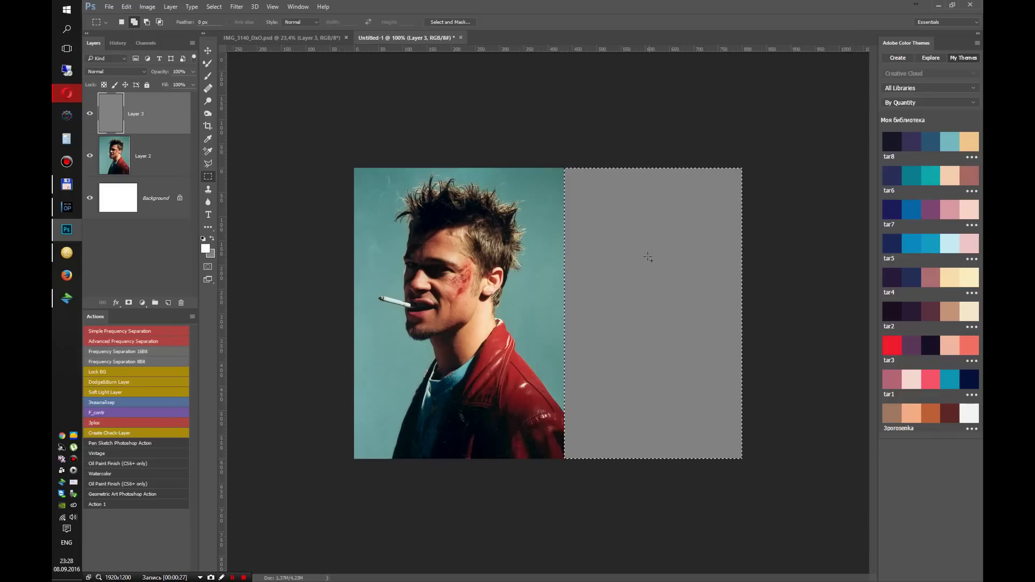
{"action": "key", "text": "ctrl+d"}
Step: Nudge the grey block slightly into place with the Move tool
{"action": "left_click", "coordinate": [207, 50]}
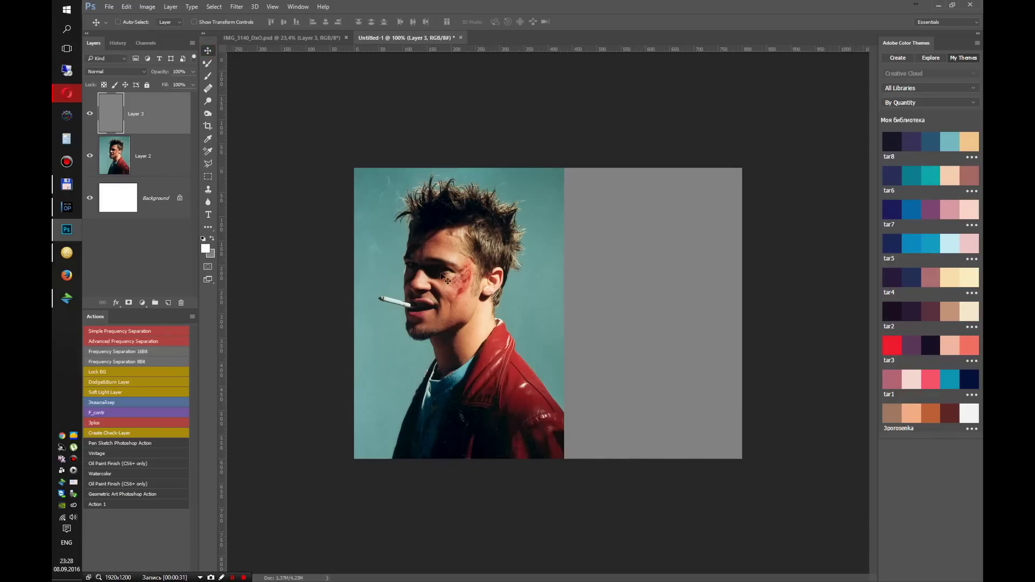
{"action": "mouse_move", "coordinate": [491, 304]}
{"action": "left_mouse_down"}
{"action": "mouse_move", "coordinate": [481, 301]}
{"action": "mouse_move", "coordinate": [493, 304]}
{"action": "left_mouse_up"}
{"action": "left_click_drag", "start_coordinate": [637, 302], "coordinate": [636, 301]}
Step: Add a Curves 1 adjustment layer above Layer 3 and show the Info panel
{"action": "left_click", "coordinate": [142, 303]}
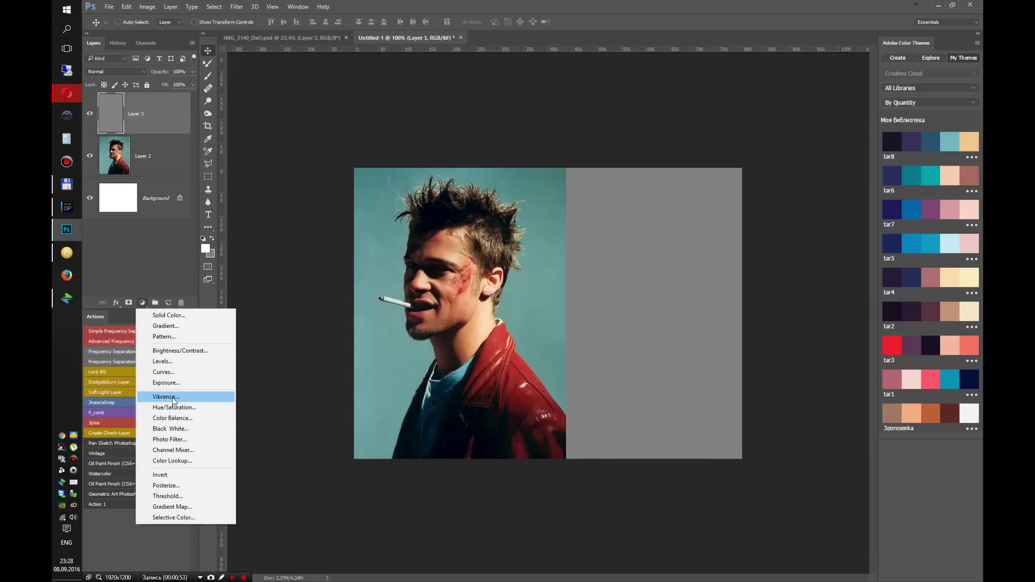
{"action": "left_click", "coordinate": [164, 372]}
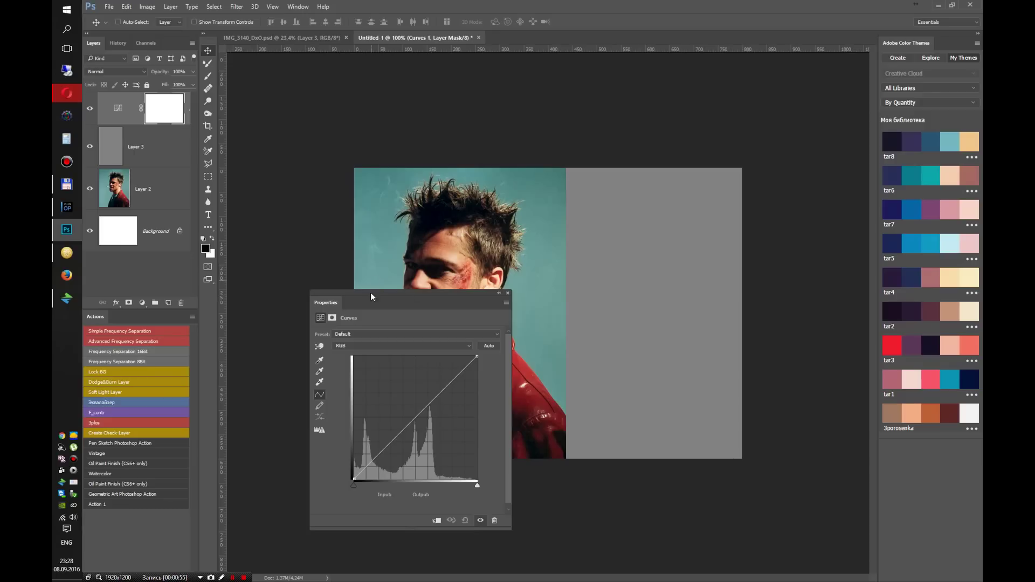
{"action": "left_click_drag", "start_coordinate": [371, 296], "coordinate": [303, 321]}
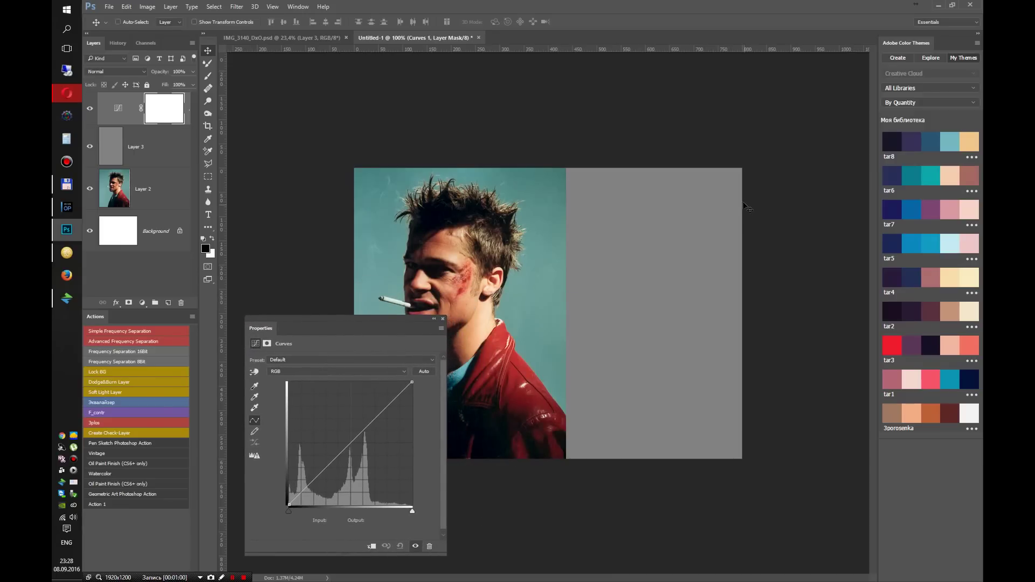
{"action": "left_click", "coordinate": [298, 6]}
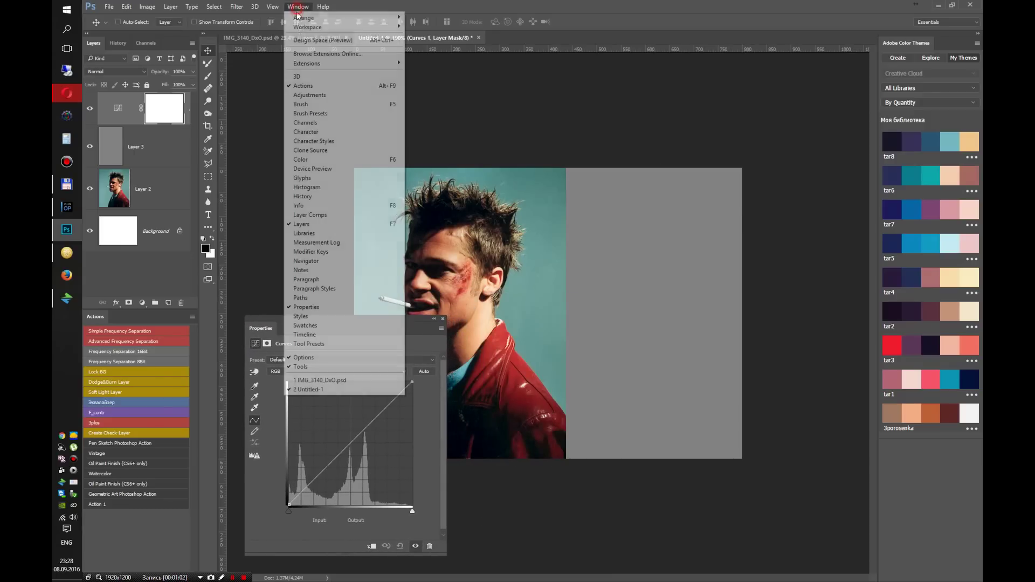
{"action": "left_click", "coordinate": [307, 206]}
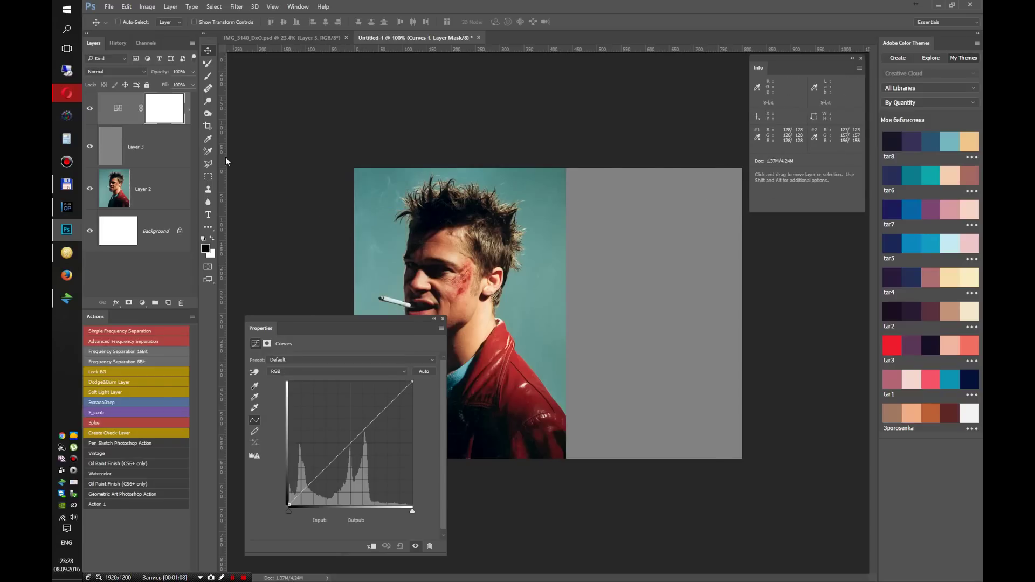
Step: Drag colour sampler #1 onto the photo's teal background and read its RGB values in Info
{"action": "left_click", "coordinate": [207, 153]}
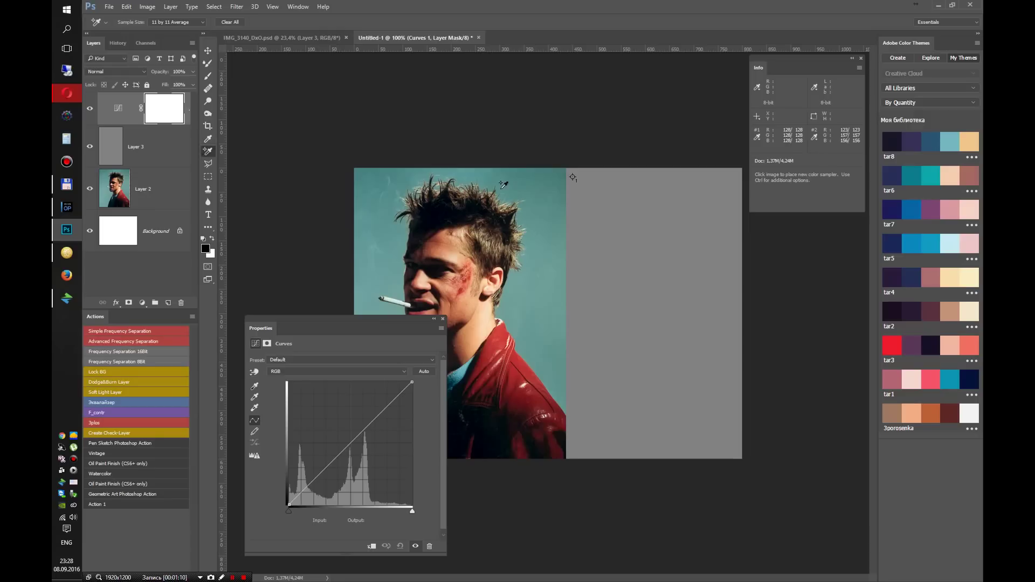
{"action": "left_click", "coordinate": [574, 178]}
{"action": "left_click_drag", "start_coordinate": [574, 178], "coordinate": [554, 185]}
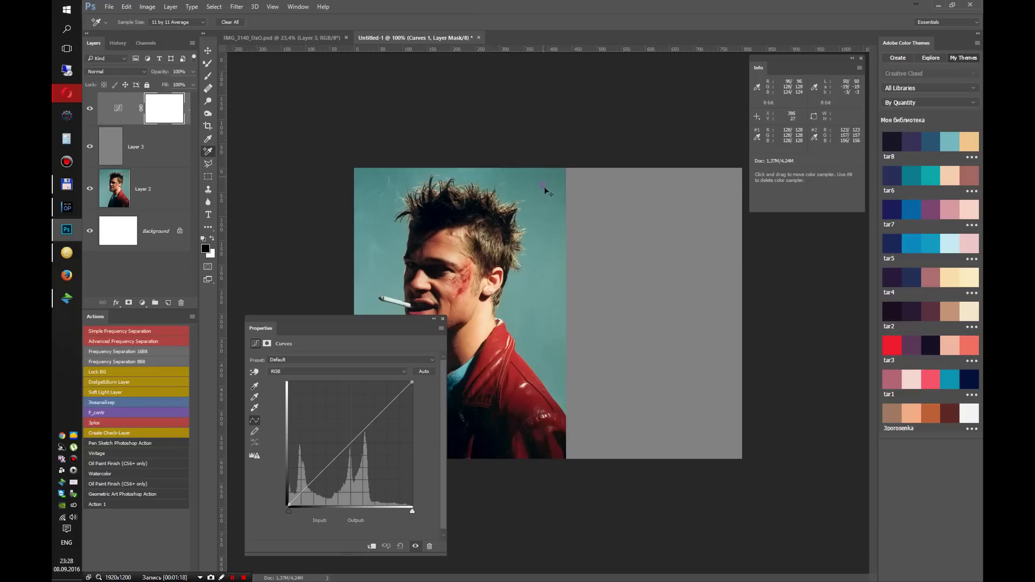
{"action": "left_click_drag", "start_coordinate": [548, 179], "coordinate": [553, 175]}
{"action": "left_click_drag", "start_coordinate": [556, 176], "coordinate": [625, 195]}
{"action": "left_click_drag", "start_coordinate": [626, 196], "coordinate": [640, 187]}
{"action": "left_click_drag", "start_coordinate": [626, 202], "coordinate": [537, 204]}
{"action": "left_click_drag", "start_coordinate": [536, 201], "coordinate": [537, 200]}
{"action": "left_click", "coordinate": [537, 201]}
{"action": "left_click_drag", "start_coordinate": [538, 200], "coordinate": [540, 202]}
{"action": "left_click", "coordinate": [202, 23]}
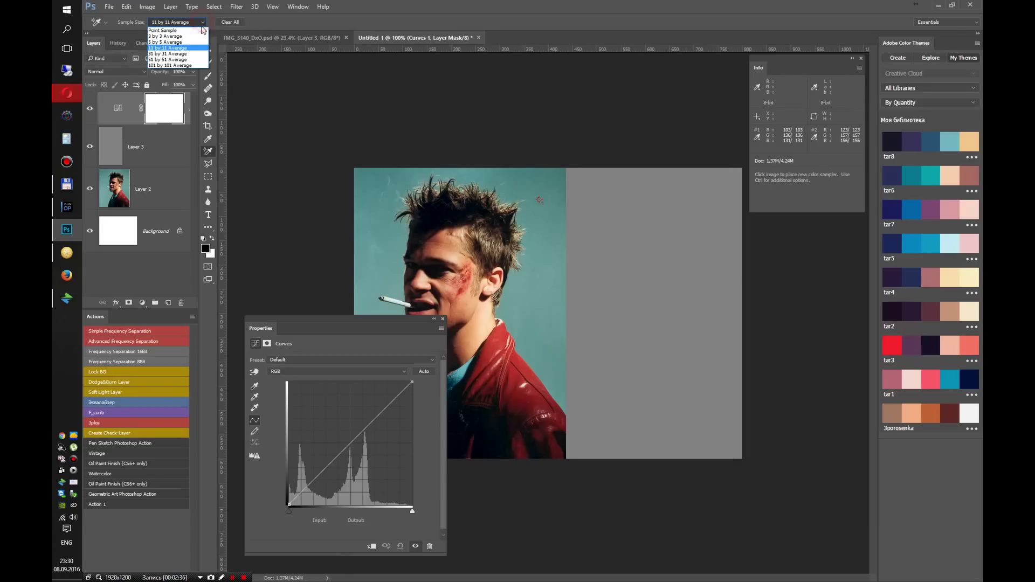
{"action": "left_click", "coordinate": [179, 49]}
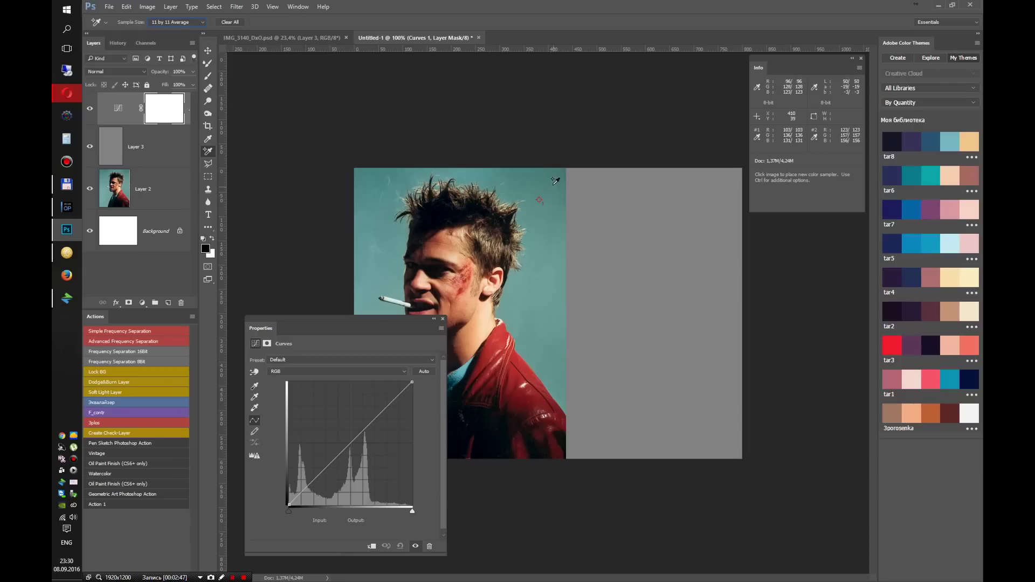
{"action": "left_click", "coordinate": [204, 23]}
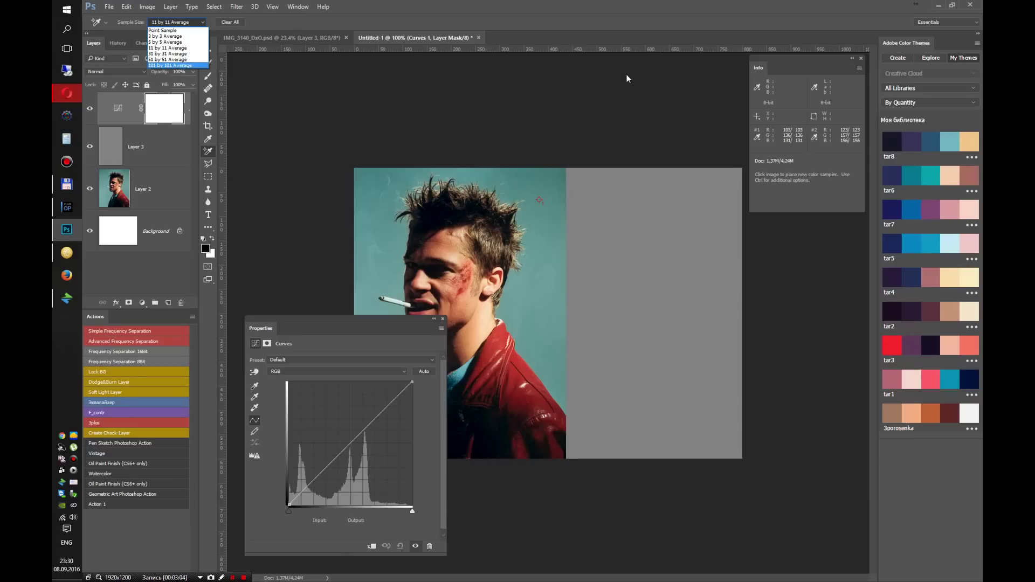
{"action": "left_click", "coordinate": [422, 39]}
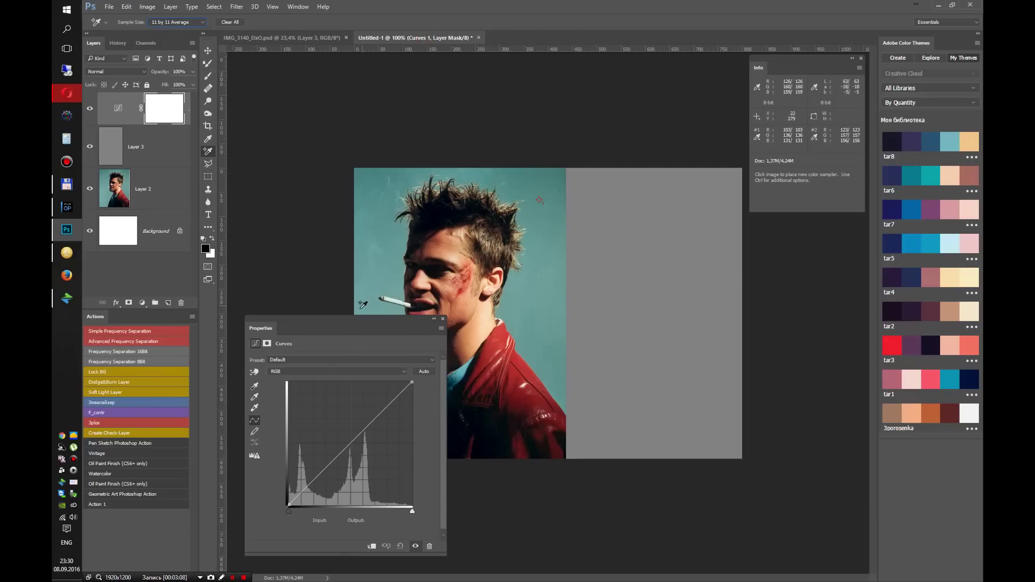
{"action": "left_click_drag", "start_coordinate": [355, 319], "coordinate": [351, 315]}
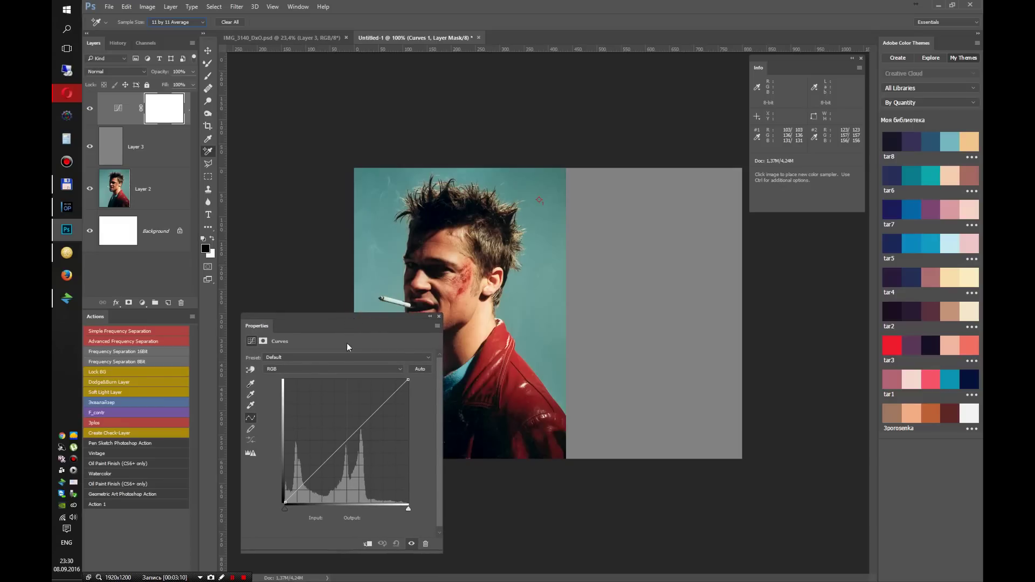
Step: Enlarge the Curves Properties panel and try the black, gray and white point eyedroppers
{"action": "left_click", "coordinate": [251, 397]}
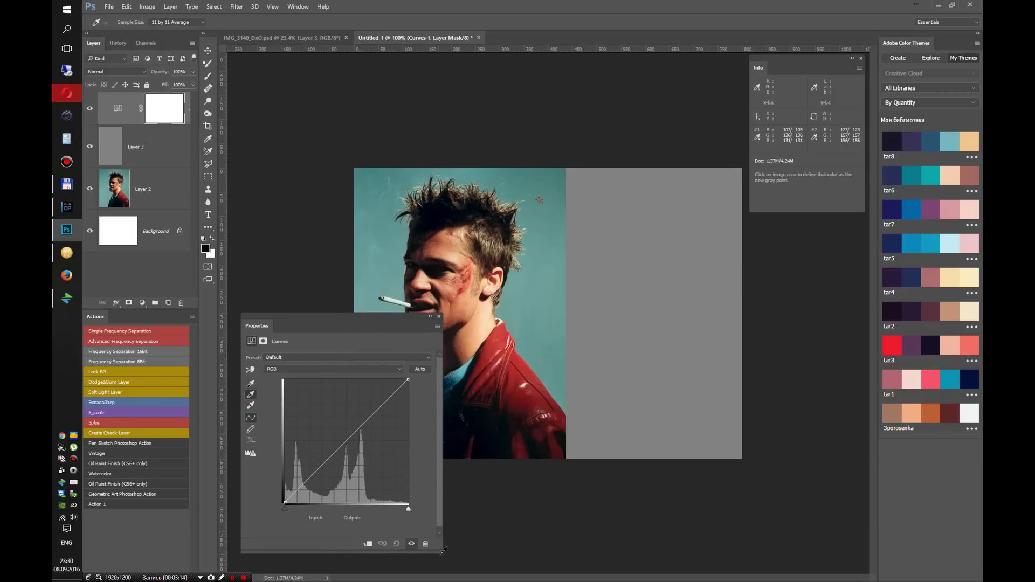
{"action": "left_click_drag", "start_coordinate": [441, 553], "coordinate": [447, 549]}
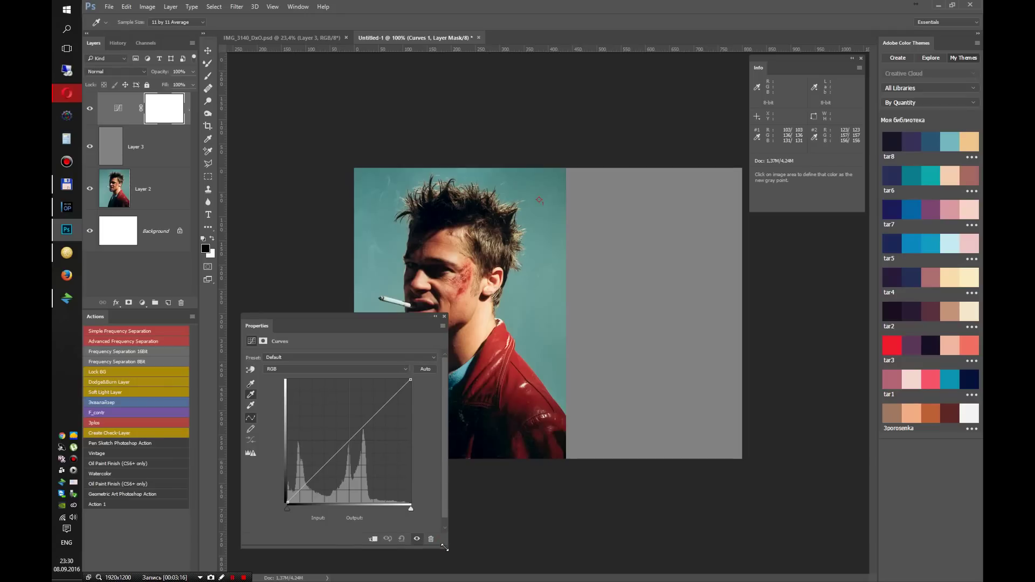
{"action": "left_click", "coordinate": [251, 394]}
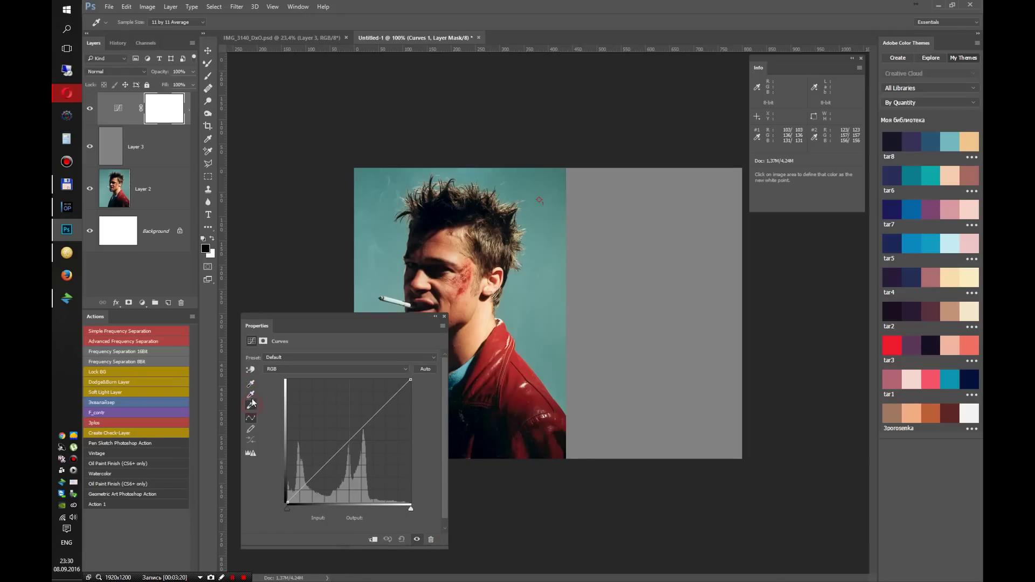
{"action": "left_click", "coordinate": [252, 384]}
{"action": "left_click", "coordinate": [252, 406]}
{"action": "left_click", "coordinate": [251, 385]}
{"action": "left_click", "coordinate": [252, 405]}
{"action": "left_click", "coordinate": [251, 394]}
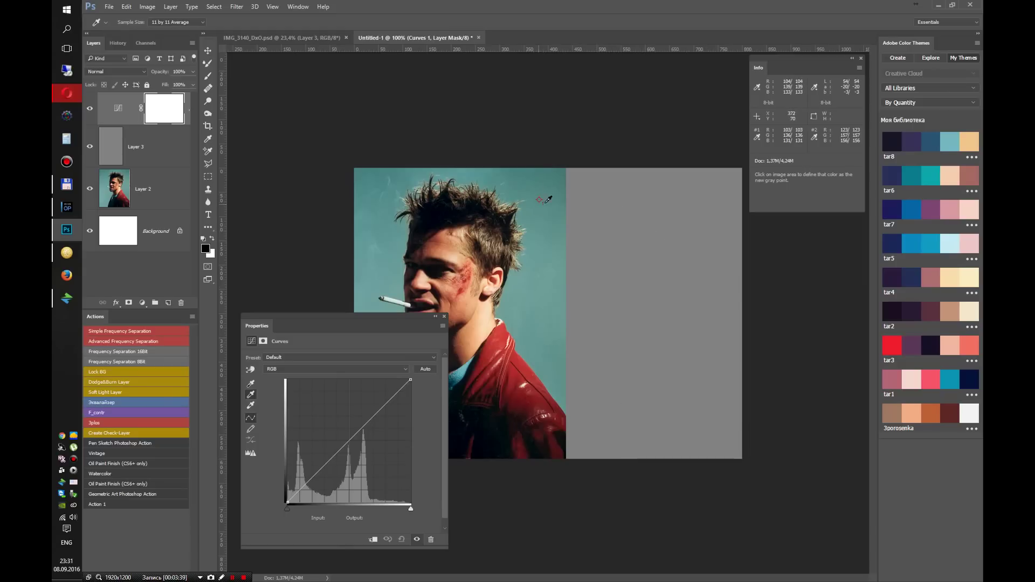
Step: Select the gray-point eyedropper and open its Target Midtone Color picker
{"action": "left_click", "coordinate": [250, 397]}
{"action": "left_click", "coordinate": [250, 396]}
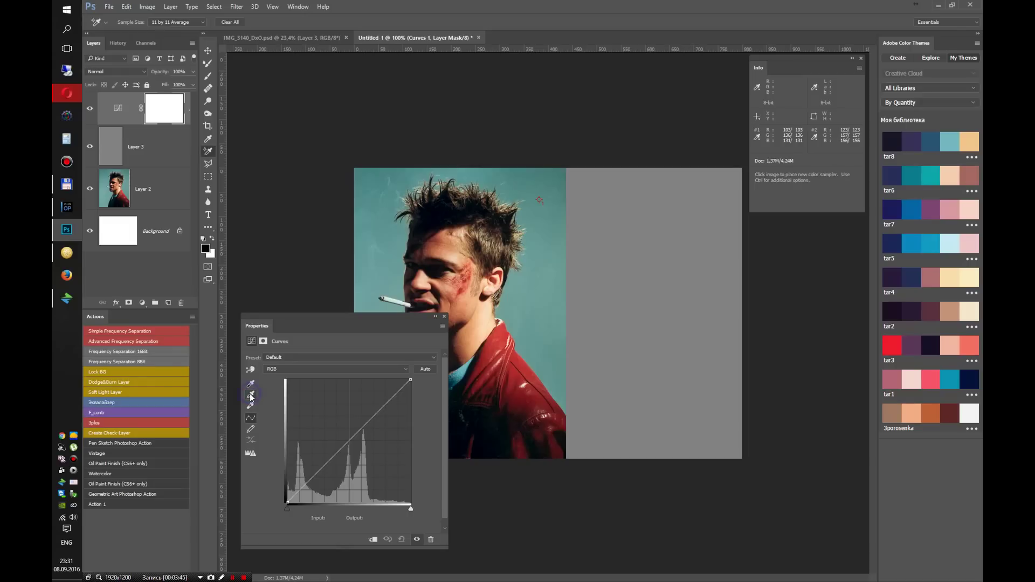
{"action": "left_click", "coordinate": [251, 398]}
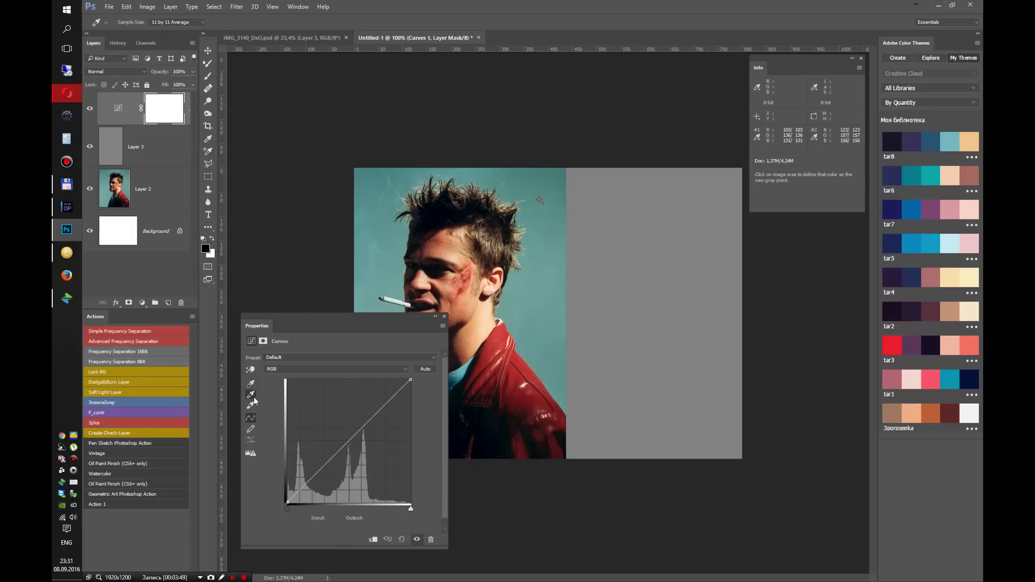
{"action": "left_click", "coordinate": [251, 397]}
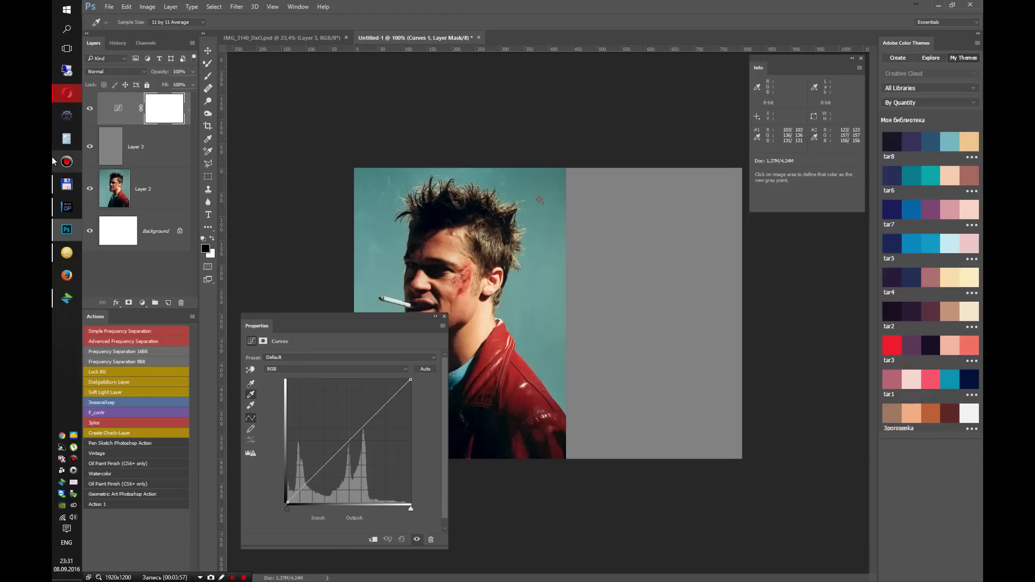
{"action": "left_click", "coordinate": [252, 397]}
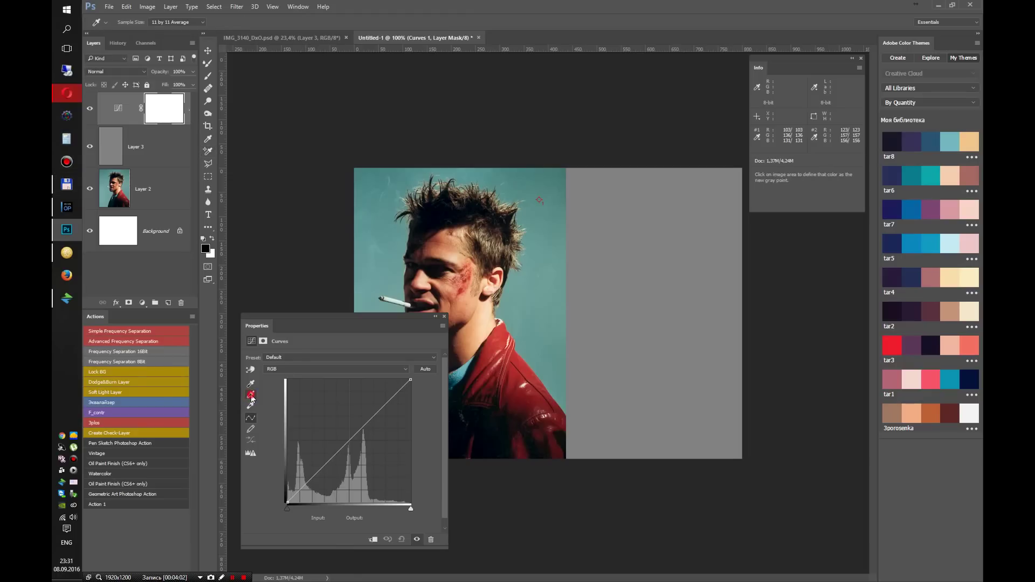
{"action": "double_click", "coordinate": [252, 400]}
Step: Set the target midtone to R 103, G 136 (#678883) and save it as the default
{"action": "mouse_move", "coordinate": [549, 400]}
{"action": "left_mouse_down"}
{"action": "mouse_move", "coordinate": [335, 131]}
{"action": "mouse_move", "coordinate": [318, 131]}
{"action": "left_mouse_up"}
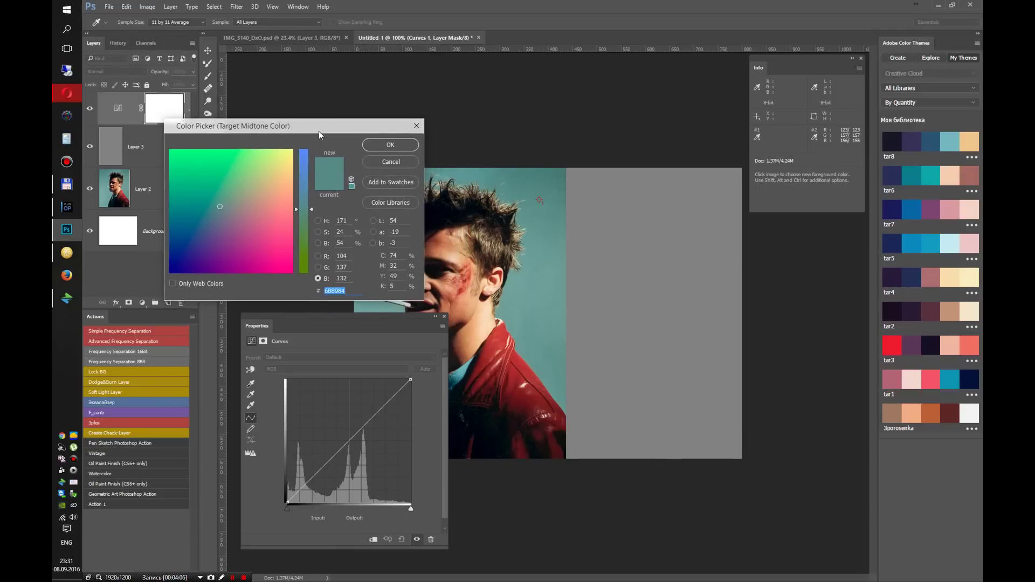
{"action": "double_click", "coordinate": [340, 256]}
{"action": "type", "text": "1"}
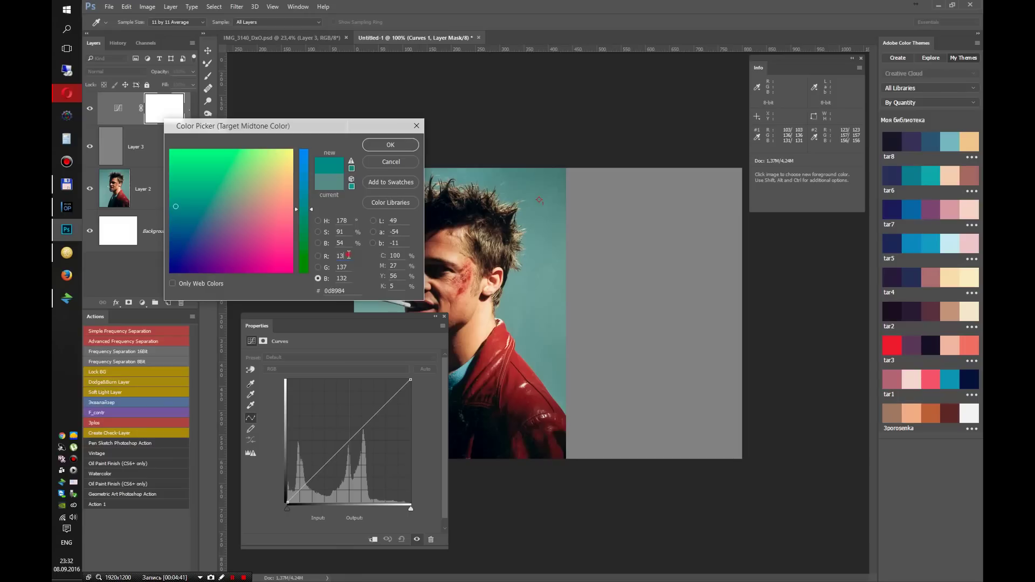
{"action": "type", "text": "03"}
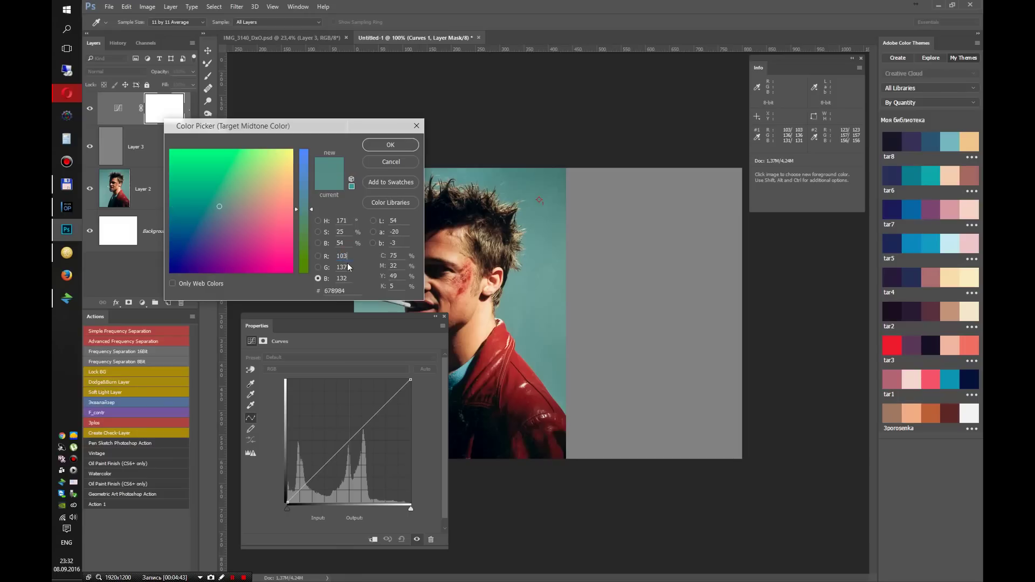
{"action": "left_click", "coordinate": [350, 267]}
{"action": "key", "text": "BackSpace"}
{"action": "type", "text": "6"}
{"action": "left_click_drag", "start_coordinate": [345, 279], "coordinate": [348, 292]}
{"action": "left_click", "coordinate": [390, 146]}
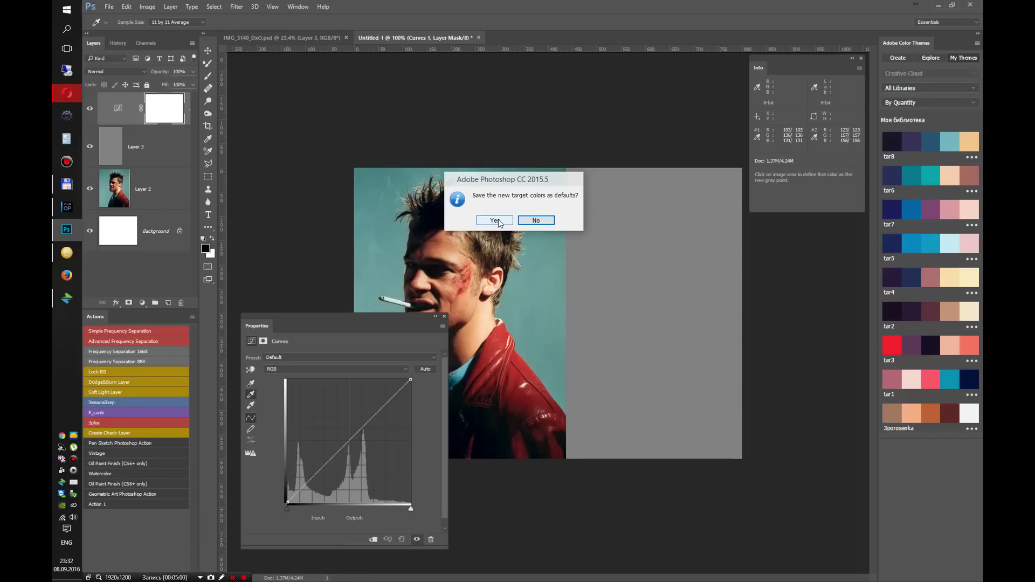
{"action": "left_click", "coordinate": [501, 223]}
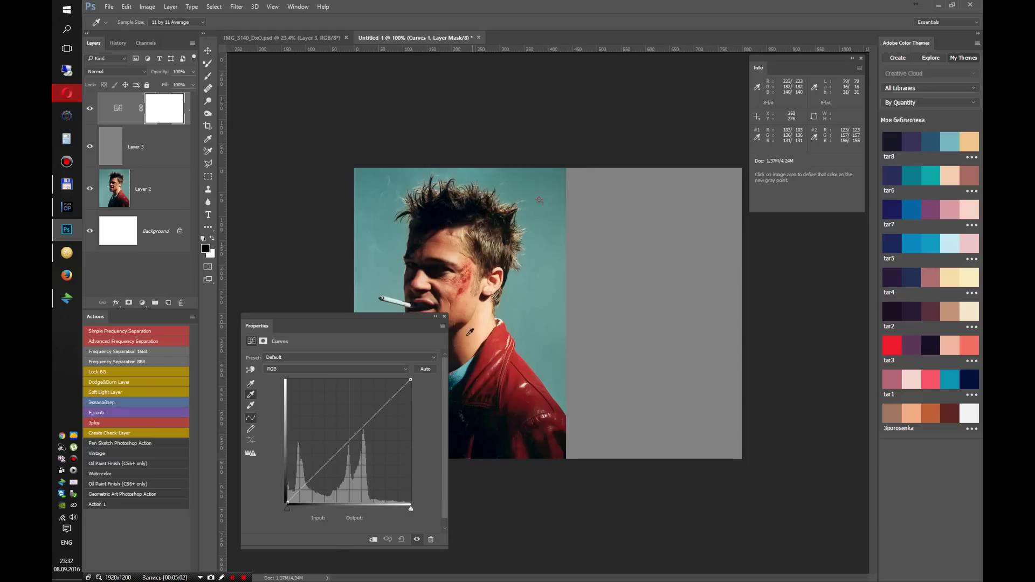
Step: Reopen the gray-point target colour and confirm teal #678883 as the midtone target
{"action": "left_click", "coordinate": [250, 396]}
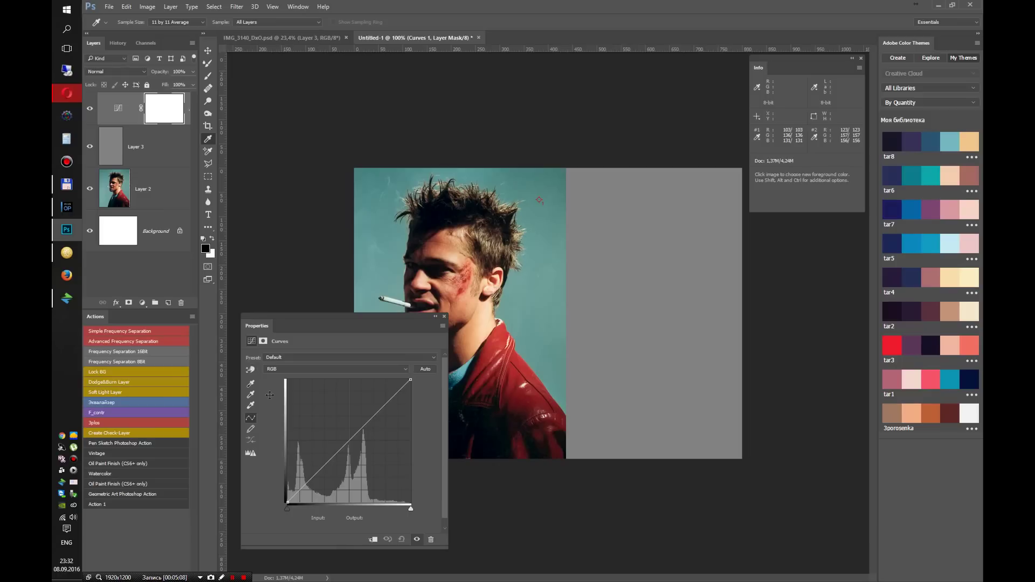
{"action": "double_click", "coordinate": [252, 396]}
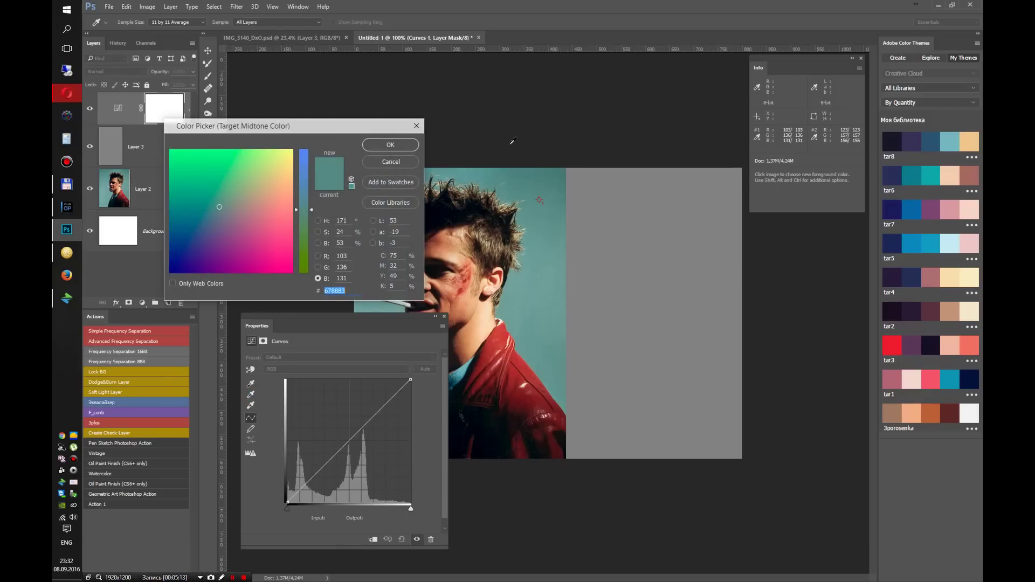
{"action": "left_click", "coordinate": [391, 145]}
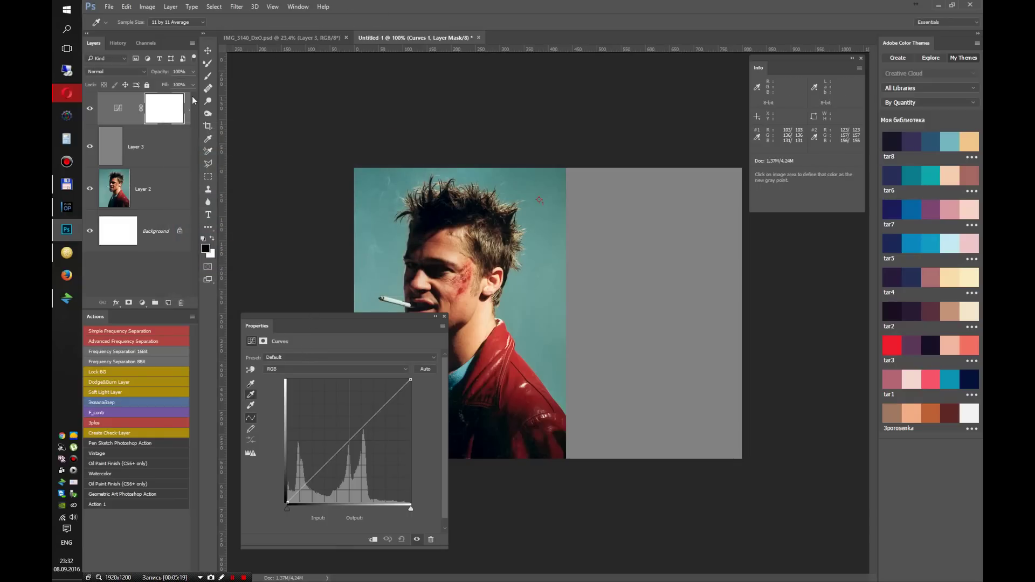
Step: Clip Curves to Layer 3 and gray-point-click the grey block, turning it teal
{"action": "left_click", "coordinate": [133, 124], "text": "alt"}
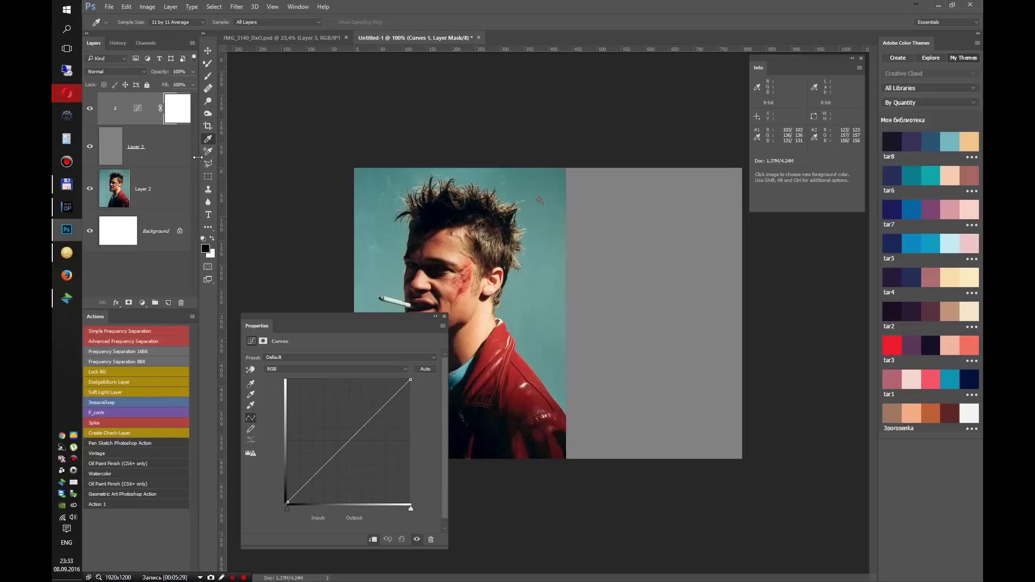
{"action": "left_click_drag", "start_coordinate": [198, 157], "coordinate": [217, 184]}
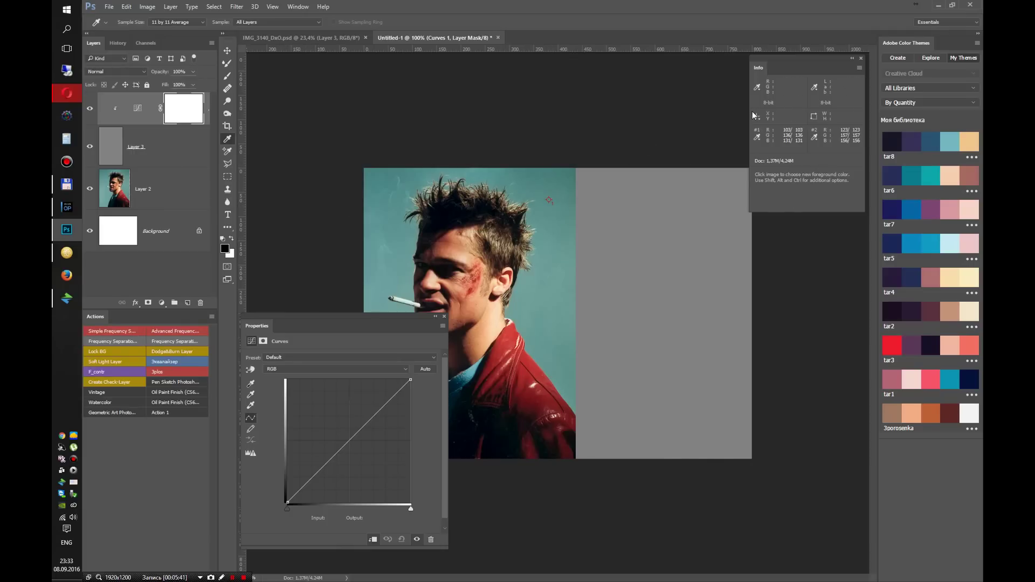
{"action": "left_click_drag", "start_coordinate": [749, 114], "coordinate": [769, 117]}
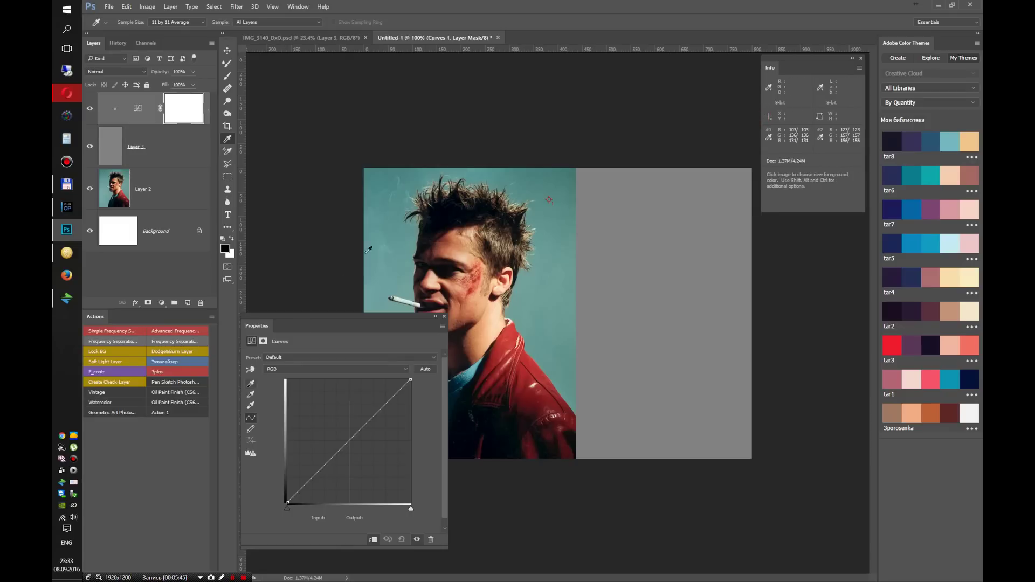
{"action": "left_click", "coordinate": [251, 395]}
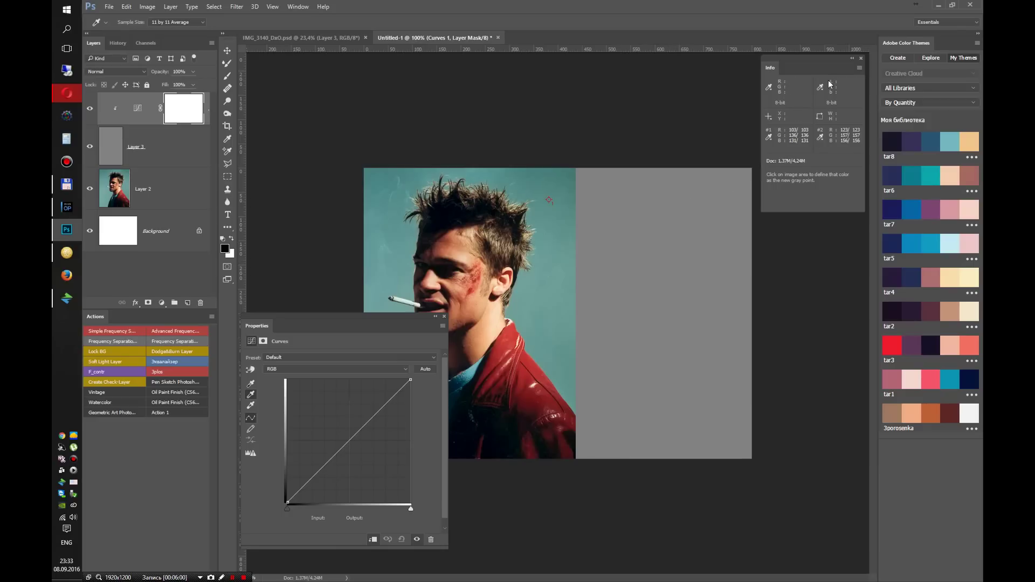
{"action": "left_click", "coordinate": [648, 215]}
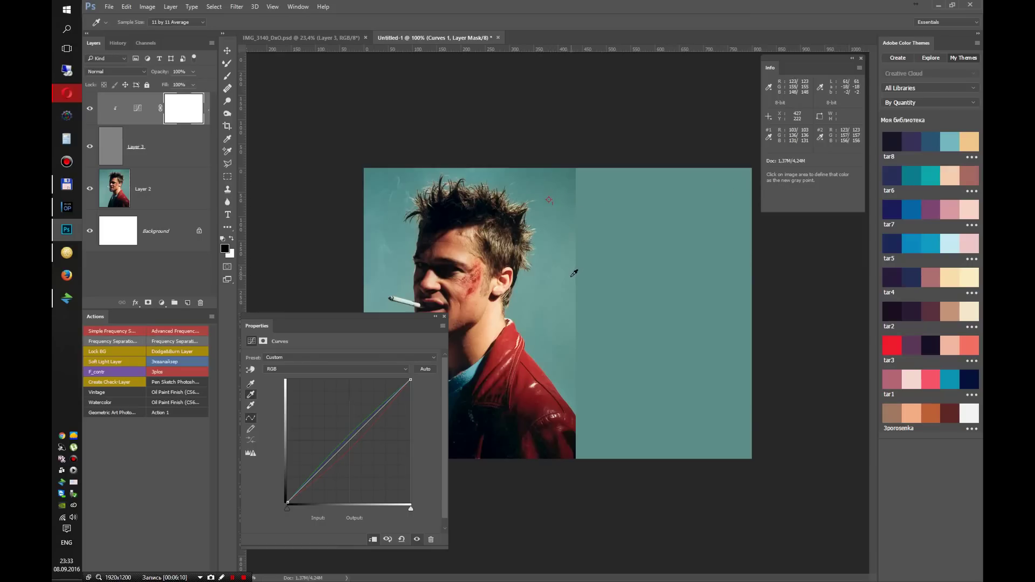
{"action": "left_click", "coordinate": [445, 319]}
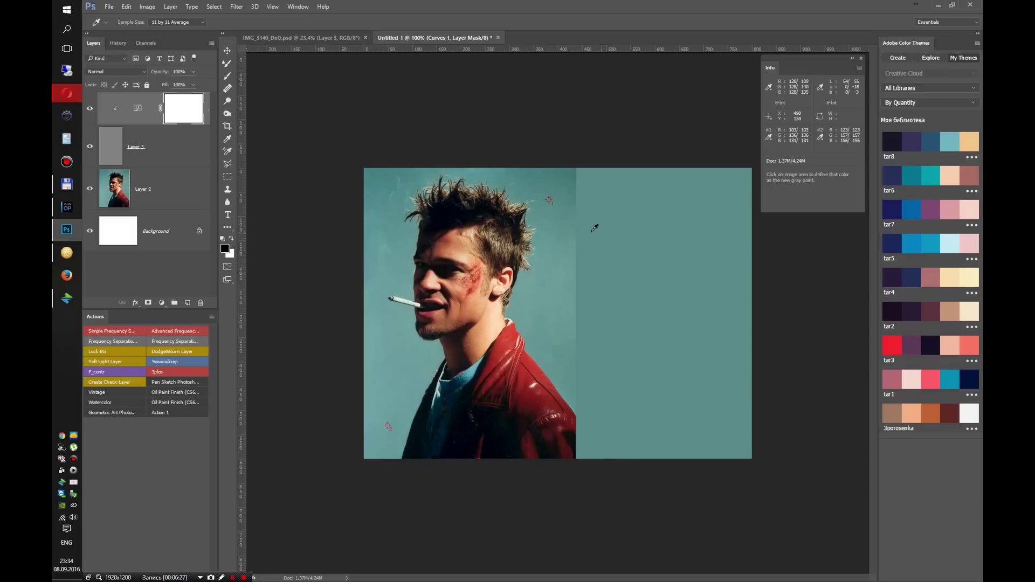
Step: Drag the Curves 1 layer to the trash so the right block is plain grey
{"action": "left_click_drag", "start_coordinate": [132, 109], "coordinate": [201, 302]}
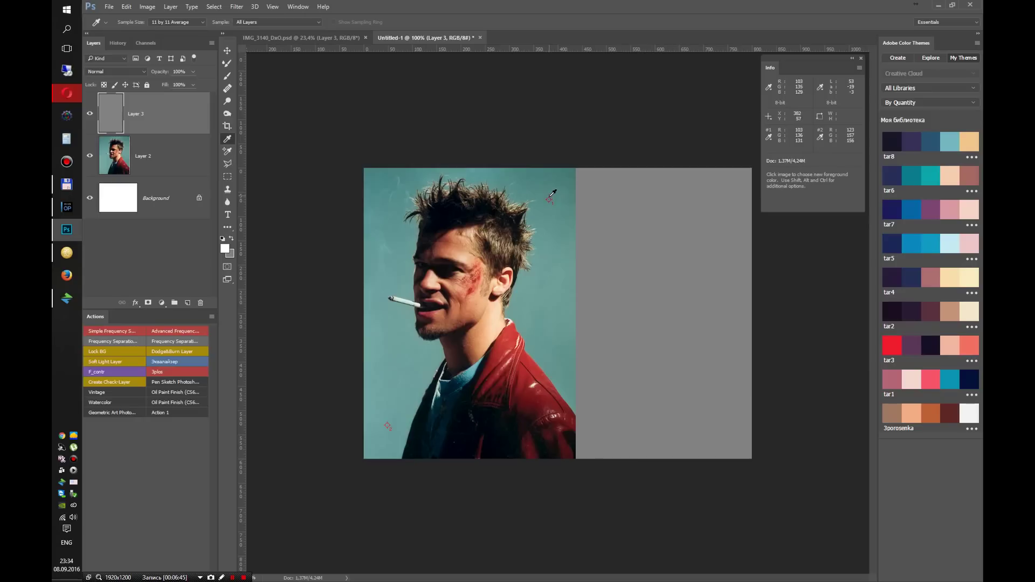
Step: Select the Color Sampler Tool in the toolbar
{"action": "left_click", "coordinate": [228, 153]}
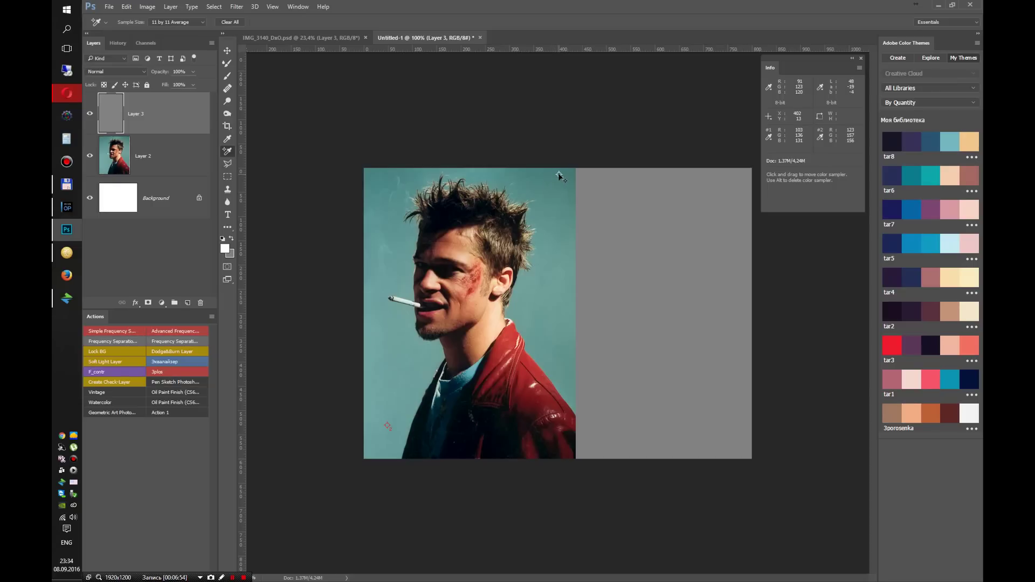
Step: Move sampler #1 to the top background and #2 to the bottom-left; select the Gradient Tool
{"action": "left_click_drag", "start_coordinate": [560, 175], "coordinate": [559, 174]}
{"action": "left_click_drag", "start_coordinate": [560, 176], "coordinate": [560, 175]}
{"action": "left_click_drag", "start_coordinate": [386, 427], "coordinate": [376, 449]}
{"action": "left_click", "coordinate": [227, 227]}
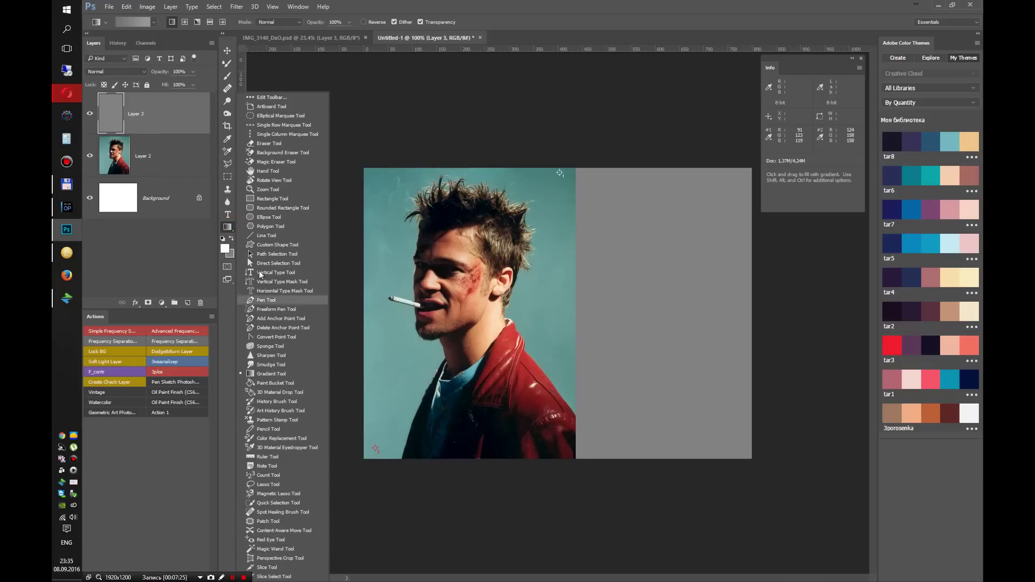
{"action": "left_click", "coordinate": [269, 373]}
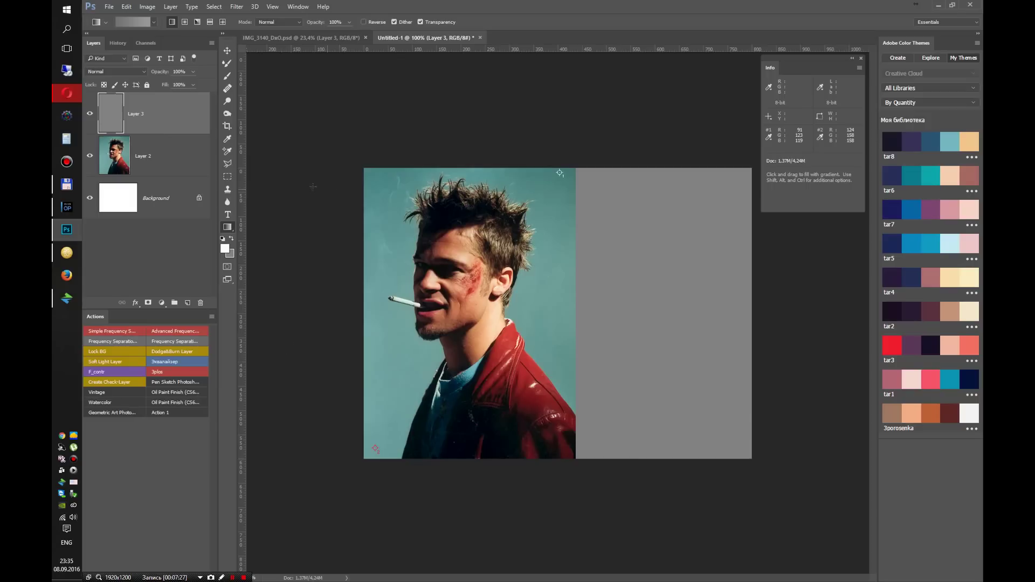
Step: Set the gradient's left colour stop to grey #717171 (Lab lightness 48)
{"action": "left_click", "coordinate": [133, 20]}
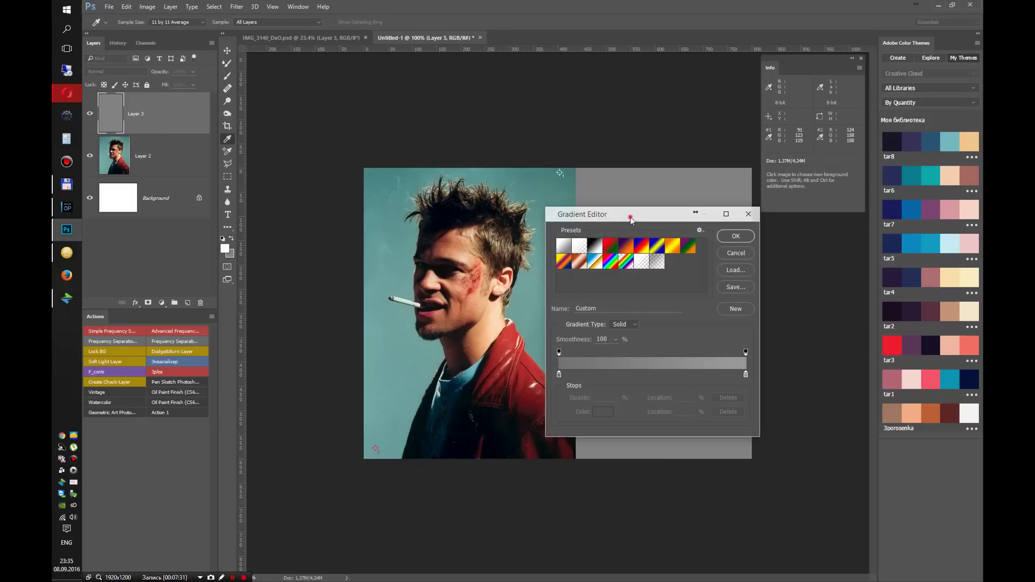
{"action": "left_click_drag", "start_coordinate": [633, 214], "coordinate": [405, 152]}
{"action": "double_click", "coordinate": [330, 311]}
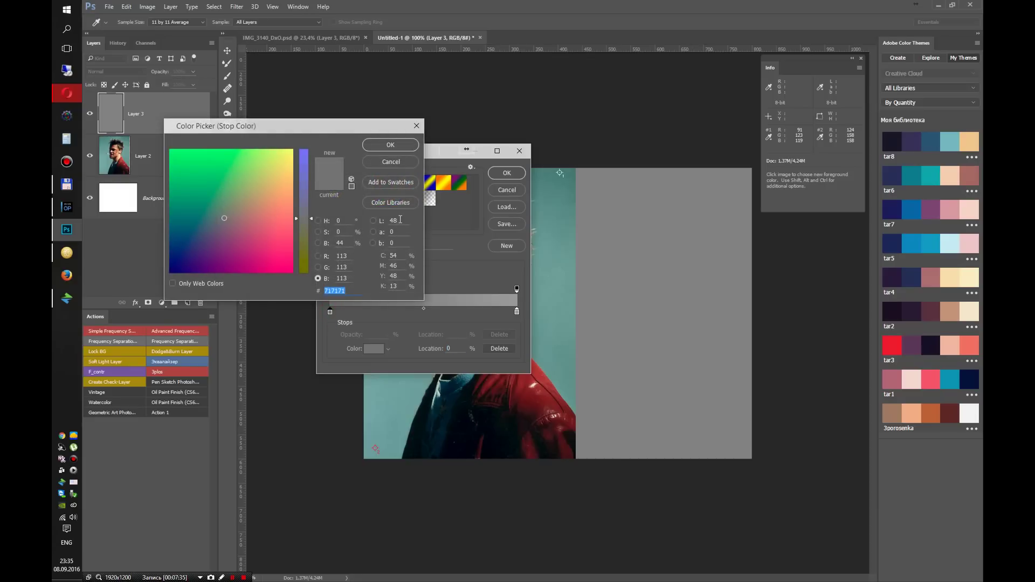
{"action": "left_click", "coordinate": [392, 231]}
{"action": "left_click", "coordinate": [399, 244]}
{"action": "left_click", "coordinate": [400, 232]}
{"action": "left_click", "coordinate": [389, 221]}
{"action": "left_click", "coordinate": [390, 144]}
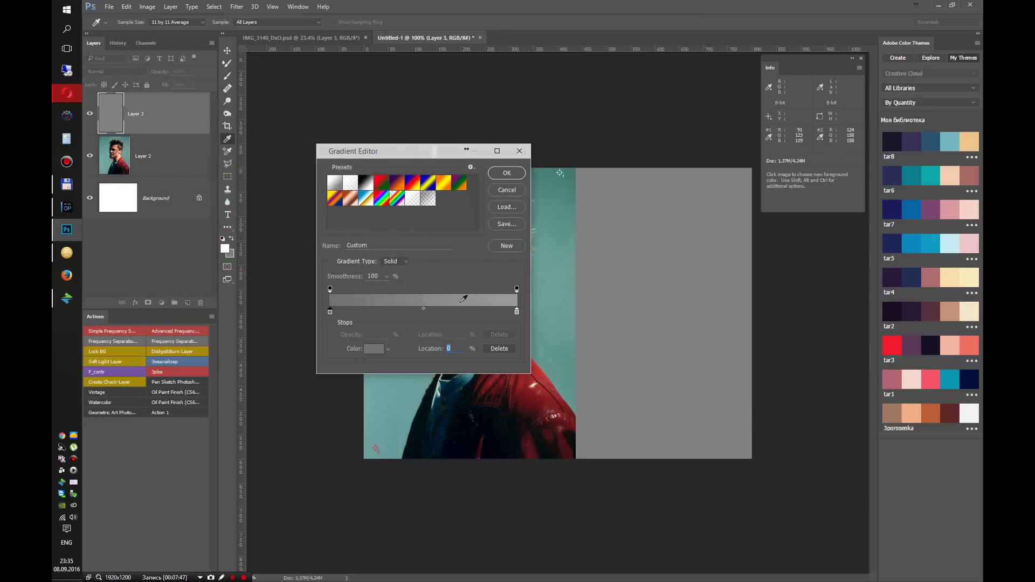
Step: Set the right colour stop to lightness 62 (#949494) and accept the gradient
{"action": "double_click", "coordinate": [516, 312]}
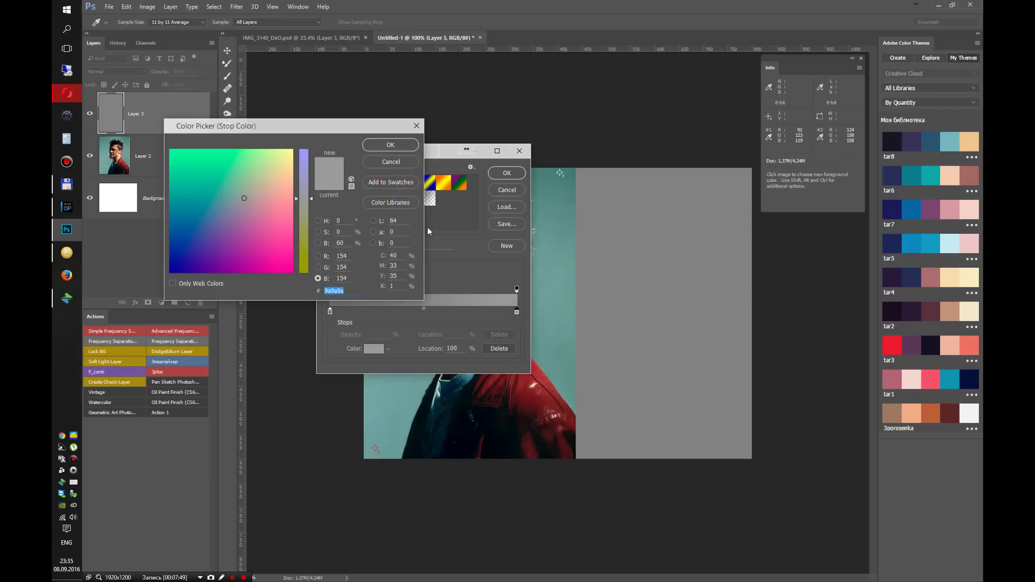
{"action": "left_click", "coordinate": [397, 242]}
{"action": "left_click", "coordinate": [394, 220]}
{"action": "type", "text": "2"}
{"action": "left_click", "coordinate": [392, 145]}
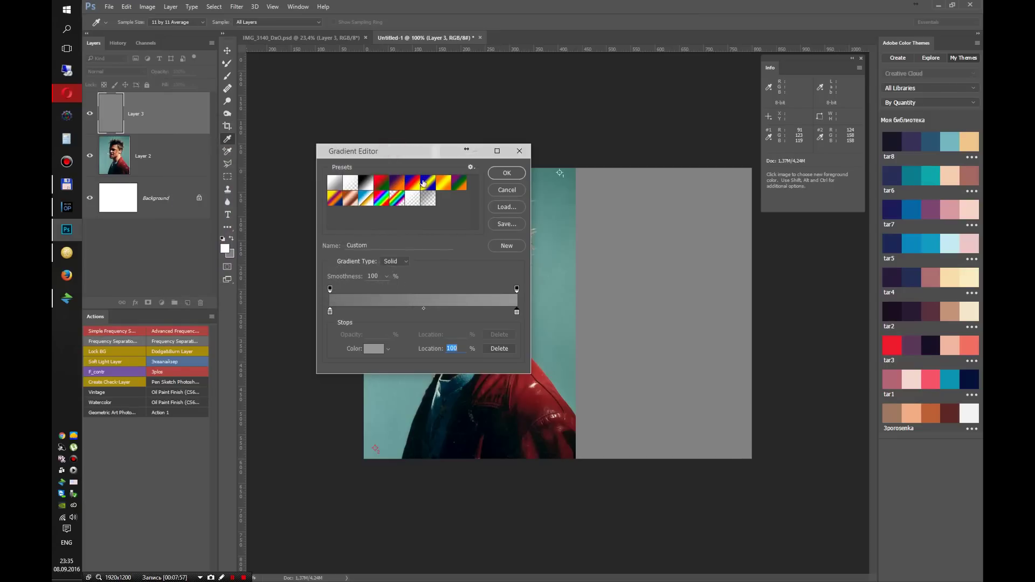
{"action": "left_click", "coordinate": [506, 173]}
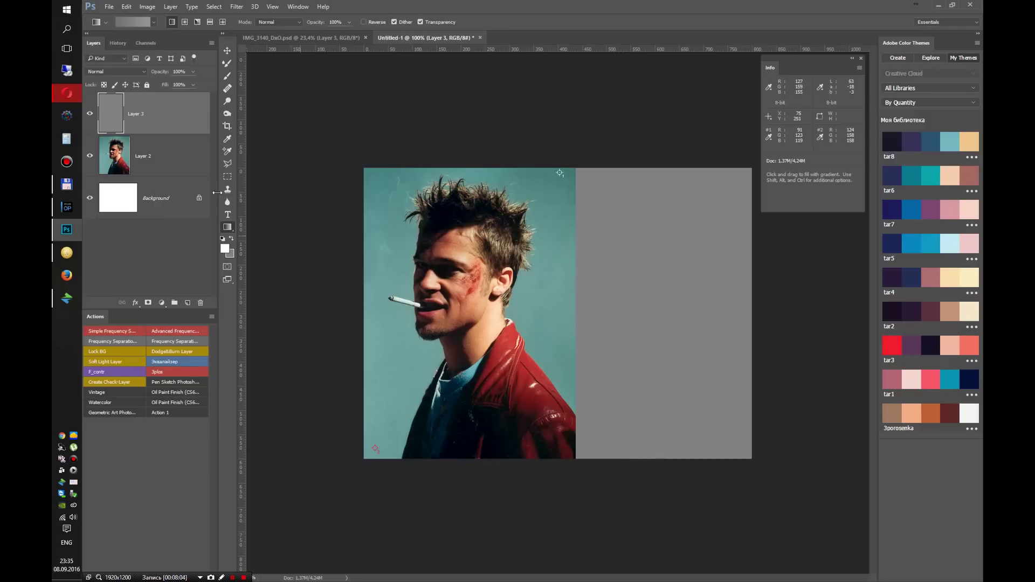
Step: Fill Layer 3's grey area with the gradient dragged top to bottom, then deselect
{"action": "left_click", "coordinate": [110, 114], "text": "ctrl"}
{"action": "left_click_drag", "start_coordinate": [661, 459], "coordinate": [660, 166]}
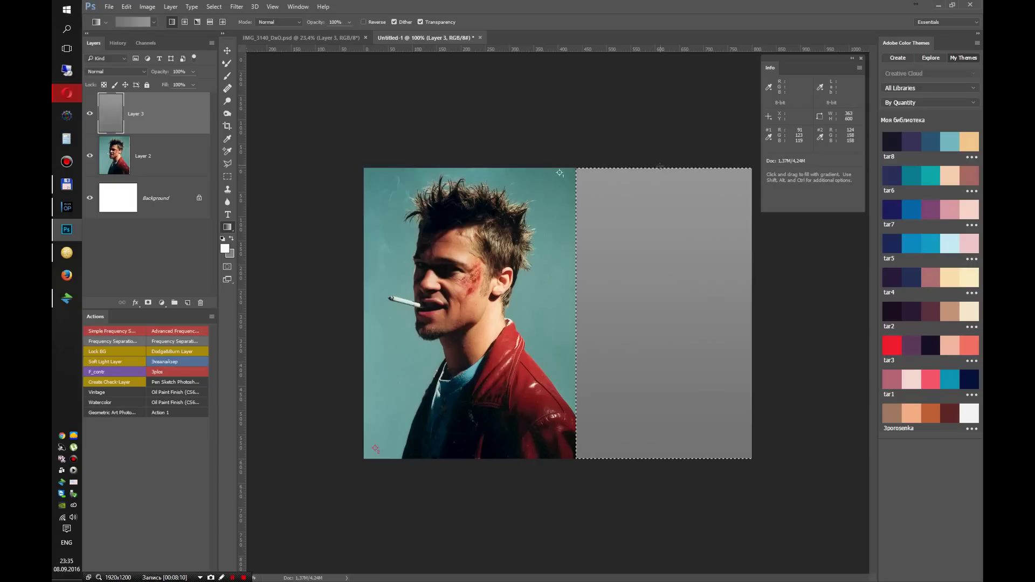
{"action": "key", "text": "ctrl+z"}
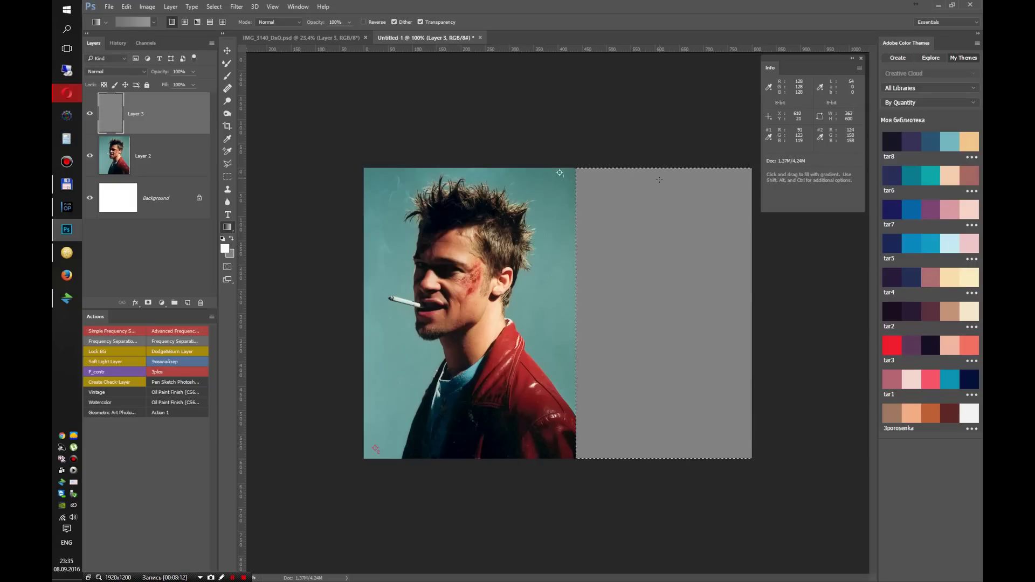
{"action": "left_click_drag", "start_coordinate": [663, 169], "coordinate": [665, 458]}
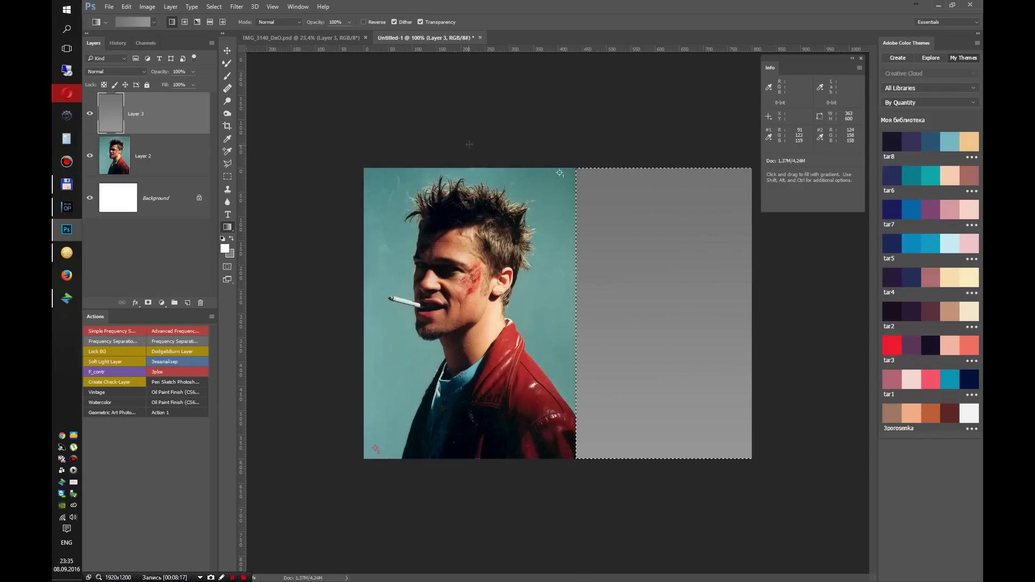
{"action": "key", "text": "ctrl+d"}
{"action": "key", "text": "i"}
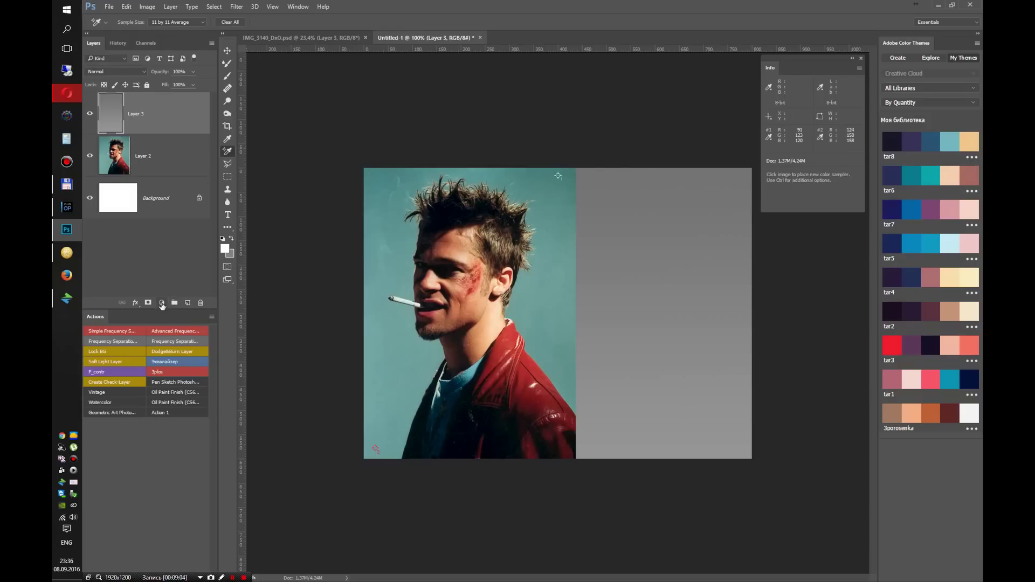
Step: Add a Curves adjustment layer and clip it to Layer 3
{"action": "left_click", "coordinate": [161, 303]}
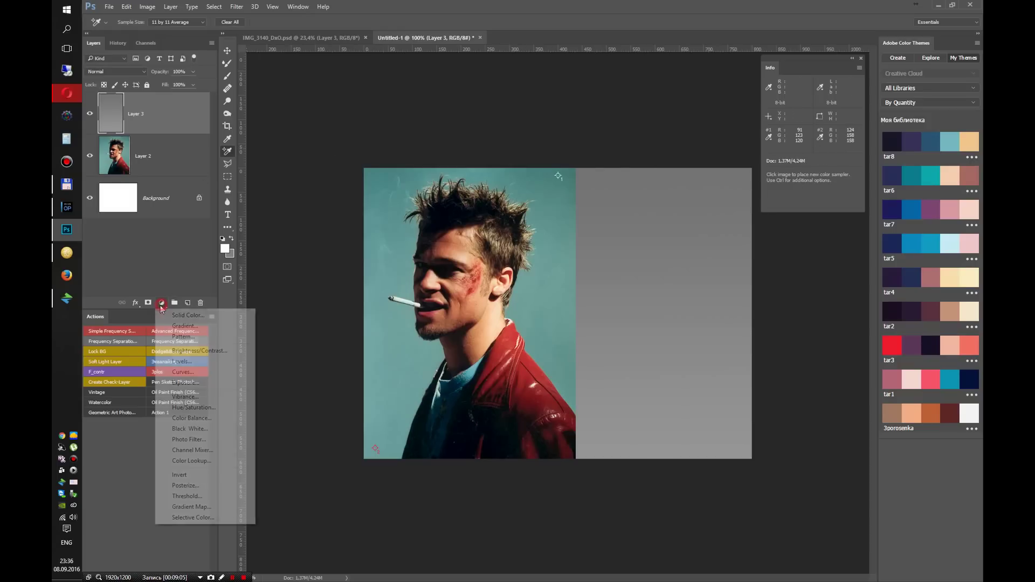
{"action": "left_click", "coordinate": [195, 376]}
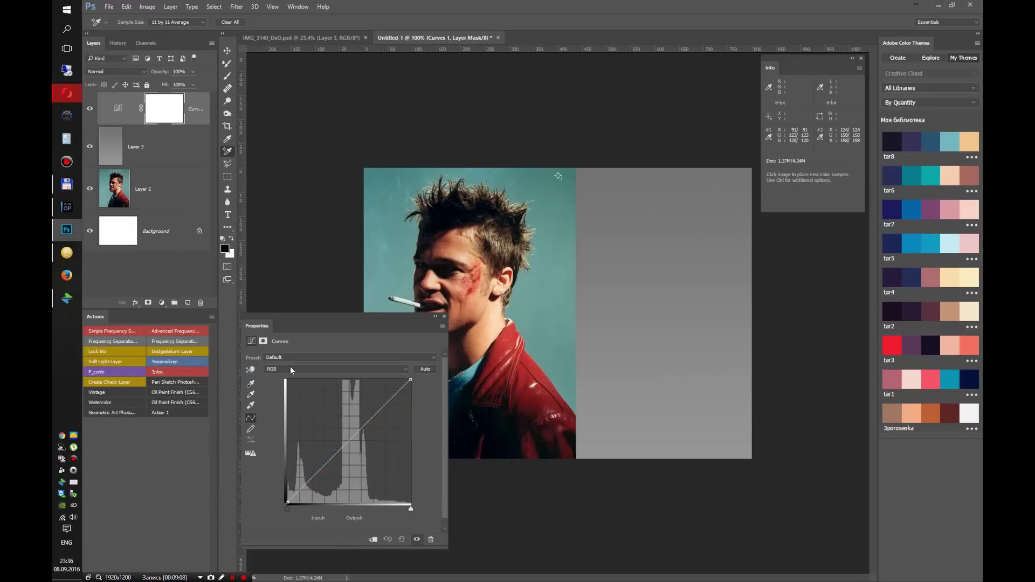
{"action": "left_click", "coordinate": [133, 123], "text": "alt"}
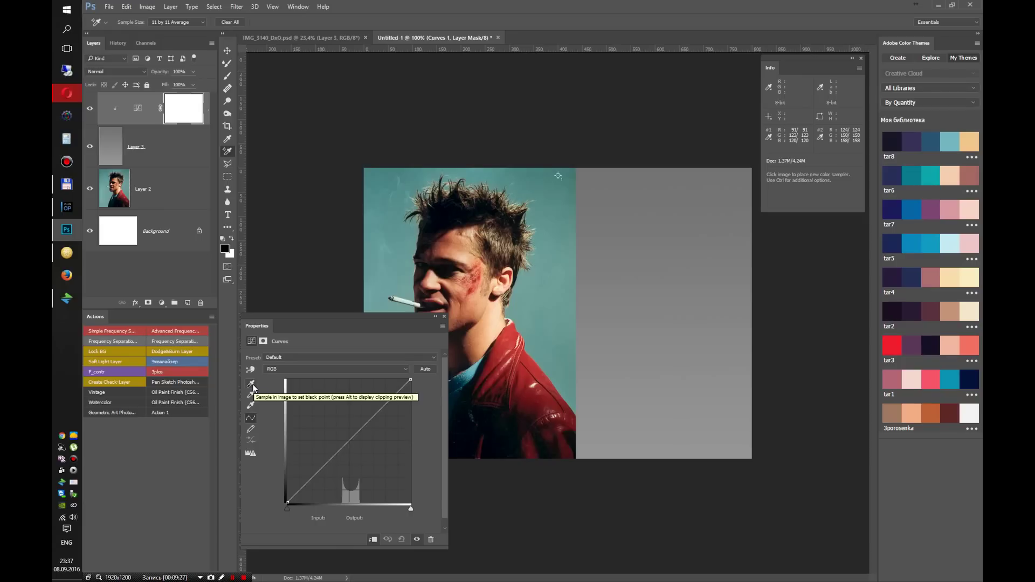
Step: Change the Curves shadow target to R91 G123 B120 (#5b7b78), saved as default
{"action": "double_click", "coordinate": [252, 384]}
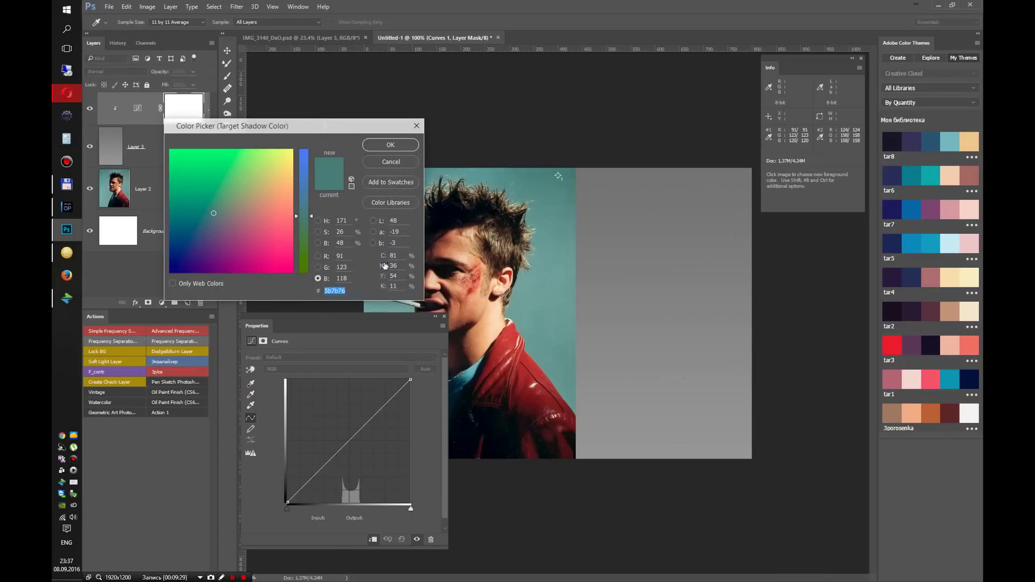
{"action": "double_click", "coordinate": [345, 255]}
{"action": "double_click", "coordinate": [342, 278]}
{"action": "type", "text": "120"}
{"action": "left_click", "coordinate": [398, 148]}
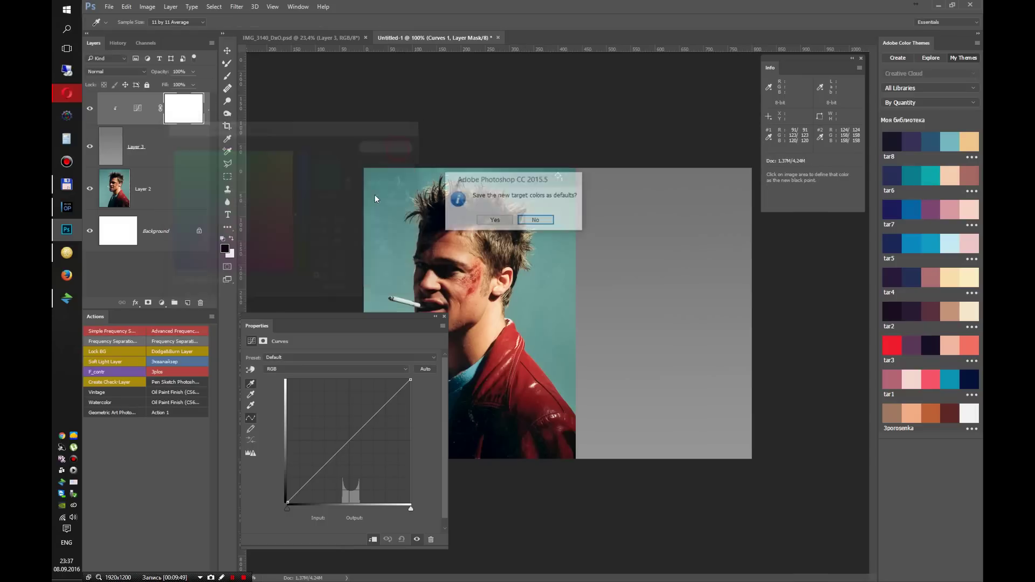
{"action": "left_click", "coordinate": [495, 221]}
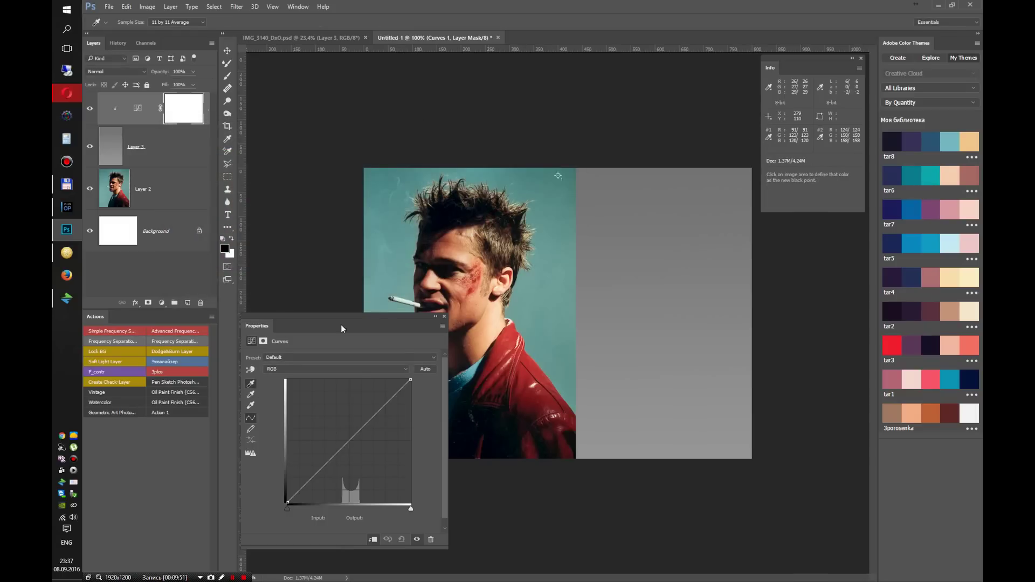
{"action": "left_click", "coordinate": [251, 407]}
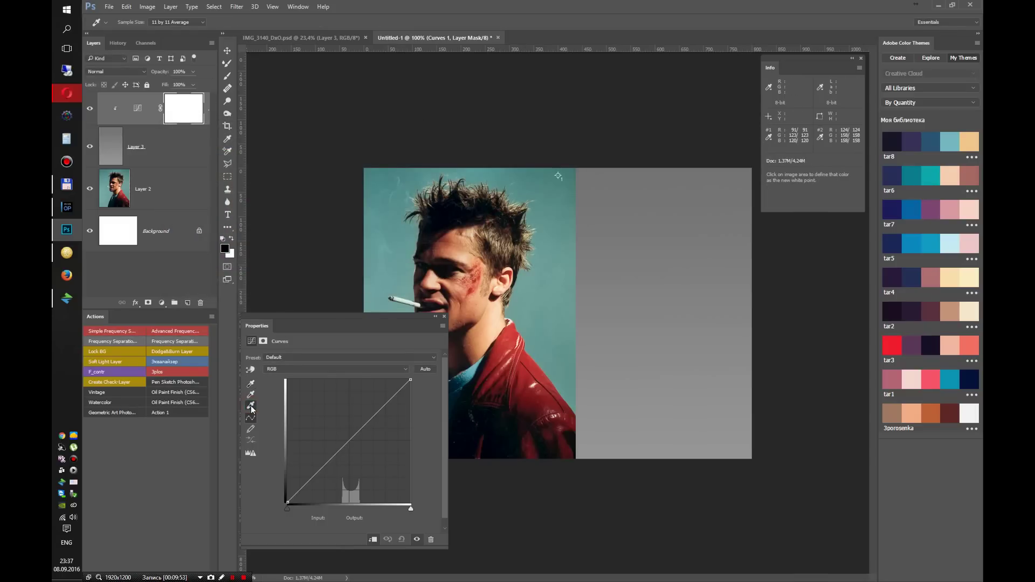
Step: Change the Curves highlight target to #7c9e9e (R124 G158 B158), saved as default
{"action": "double_click", "coordinate": [251, 407]}
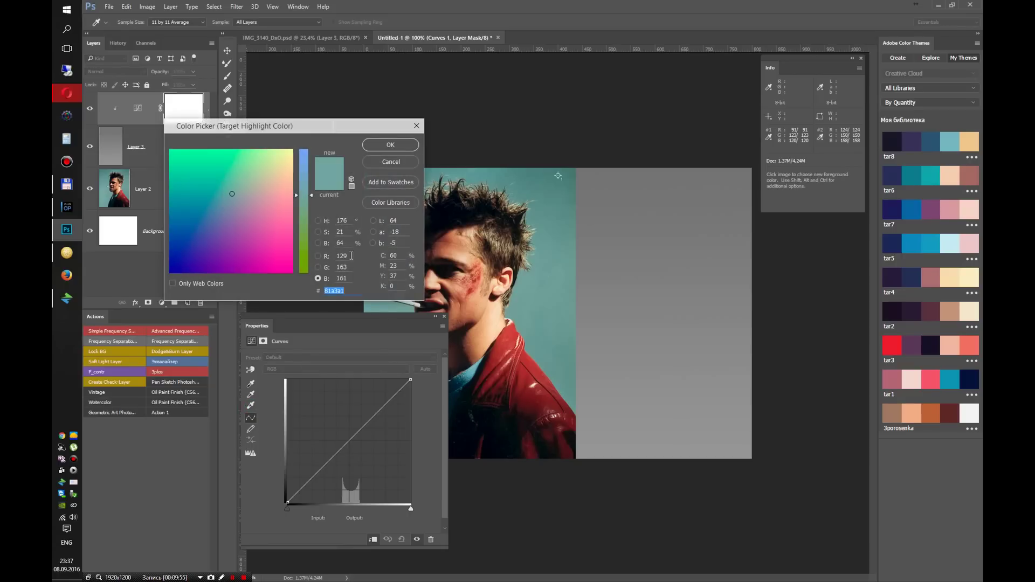
{"action": "left_click", "coordinate": [353, 255]}
{"action": "type", "text": "4"}
{"action": "left_click_drag", "start_coordinate": [349, 269], "coordinate": [341, 269]}
{"action": "type", "text": "5"}
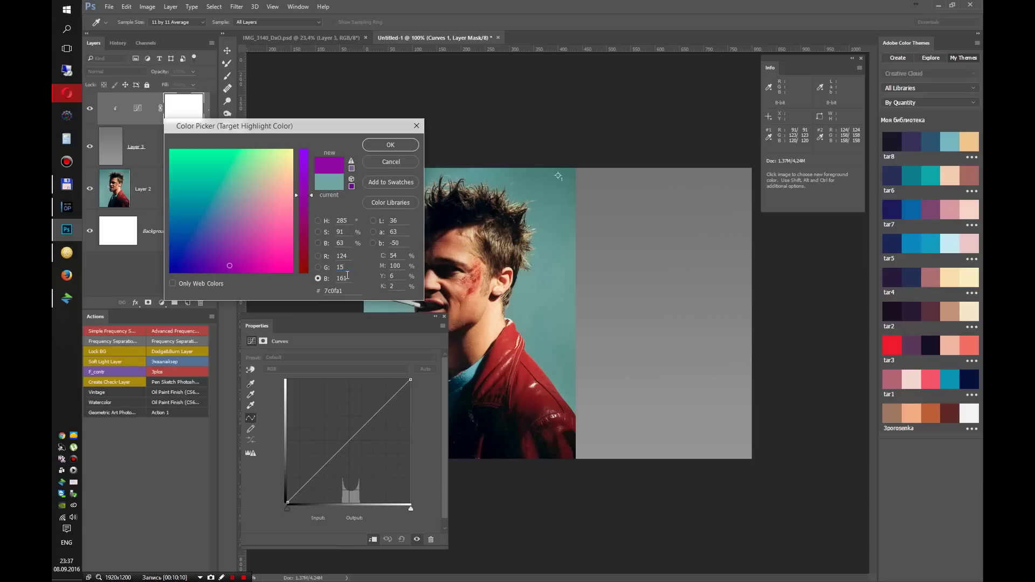
{"action": "type", "text": "8"}
{"action": "left_click_drag", "start_coordinate": [347, 279], "coordinate": [339, 278]}
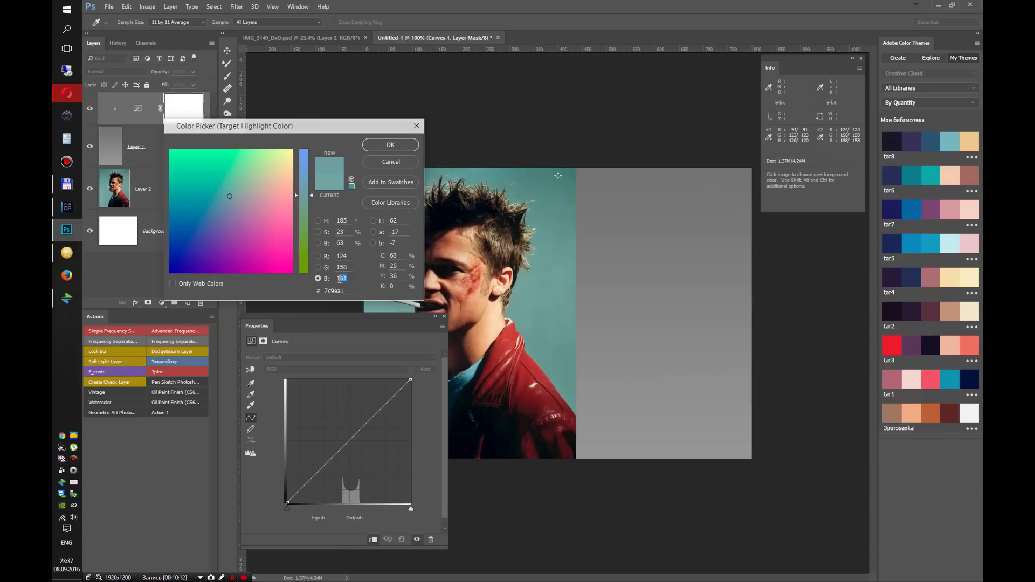
{"action": "type", "text": "158"}
{"action": "left_click", "coordinate": [398, 147]}
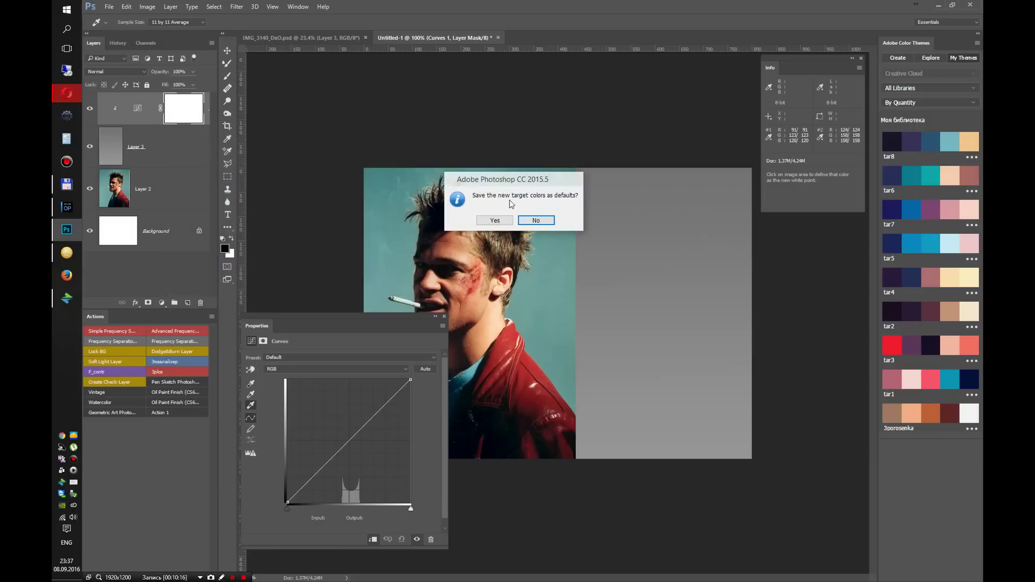
{"action": "left_click", "coordinate": [501, 221]}
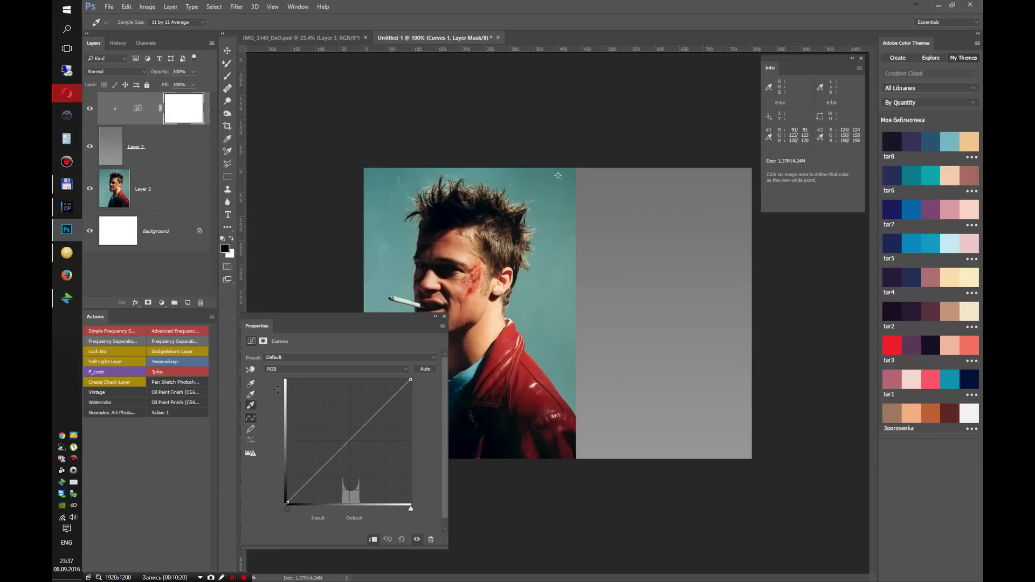
Step: Set the Curves black point from the grey gradient, turning it teal, then close Properties
{"action": "left_click", "coordinate": [252, 384]}
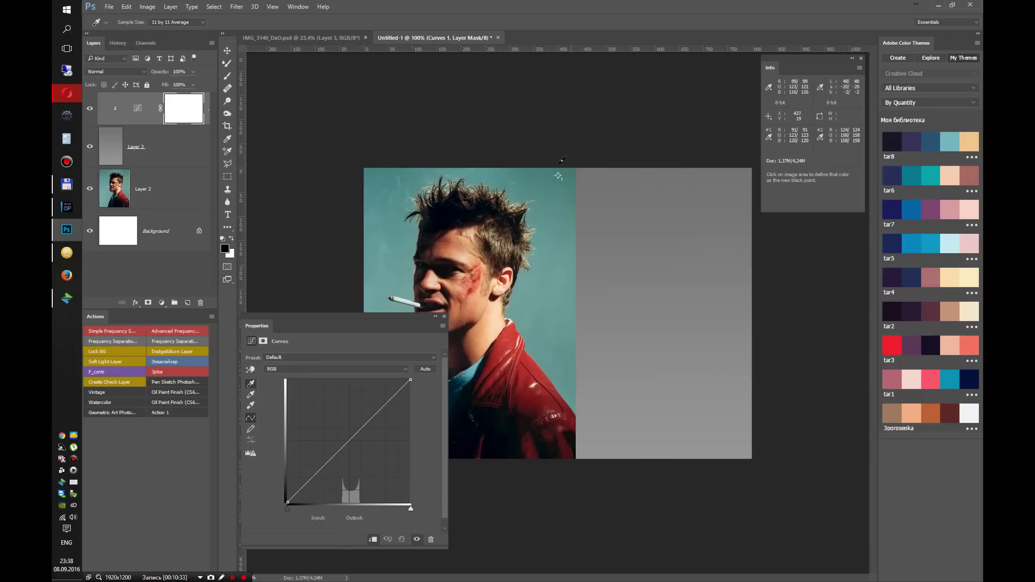
{"action": "left_click", "coordinate": [651, 175]}
{"action": "left_click", "coordinate": [250, 405]}
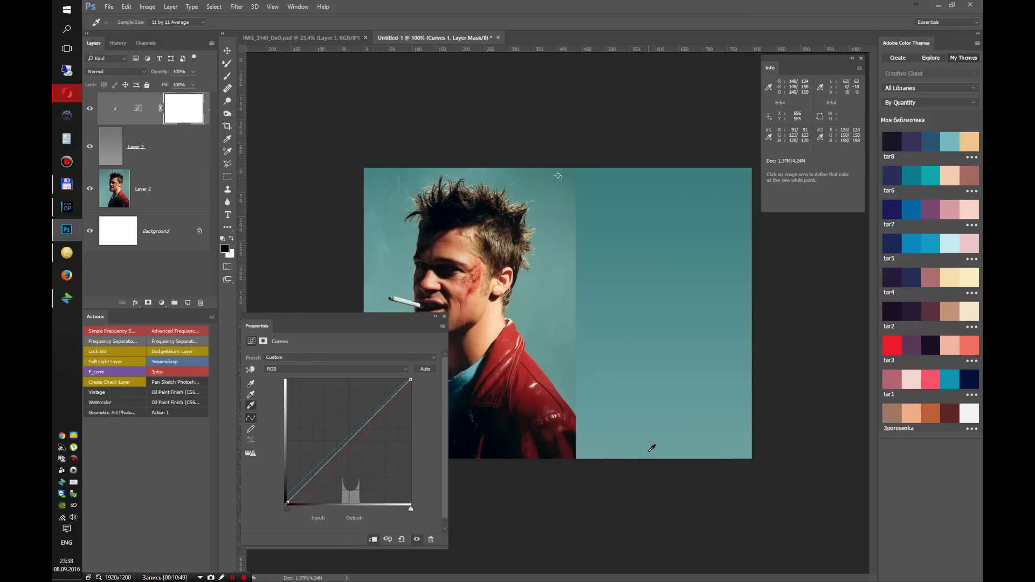
{"action": "left_click", "coordinate": [444, 316]}
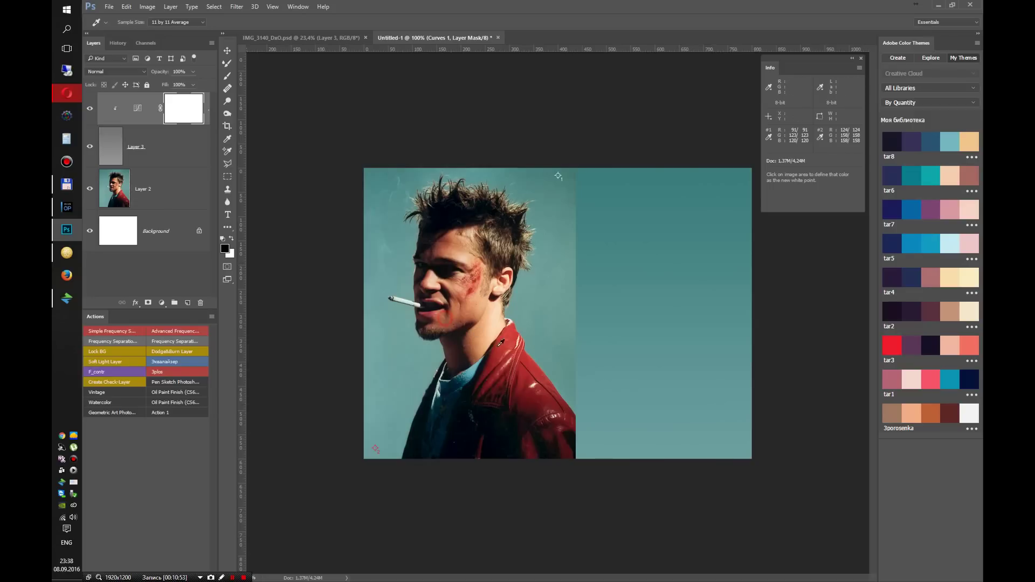
Step: Shift the teal gradient layer 80 px left with the Move tool
{"action": "left_click", "coordinate": [227, 51]}
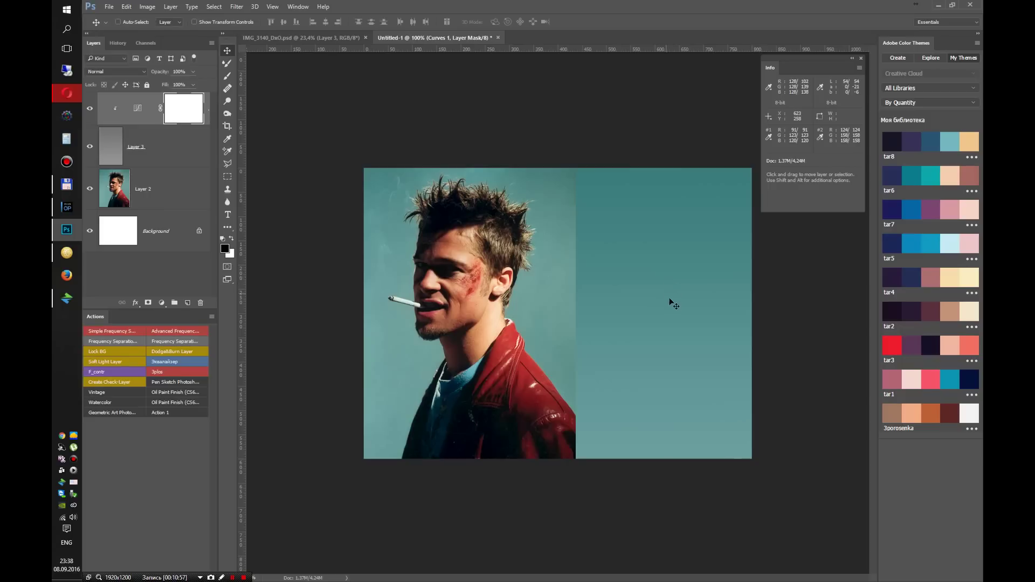
{"action": "mouse_move", "coordinate": [681, 304]}
{"action": "left_mouse_down"}
{"action": "mouse_move", "coordinate": [641, 304]}
{"action": "mouse_move", "coordinate": [662, 304]}
{"action": "mouse_move", "coordinate": [666, 326]}
{"action": "mouse_move", "coordinate": [512, 322]}
{"action": "mouse_move", "coordinate": [665, 323]}
{"action": "left_mouse_up"}
{"action": "left_click", "coordinate": [138, 157]}
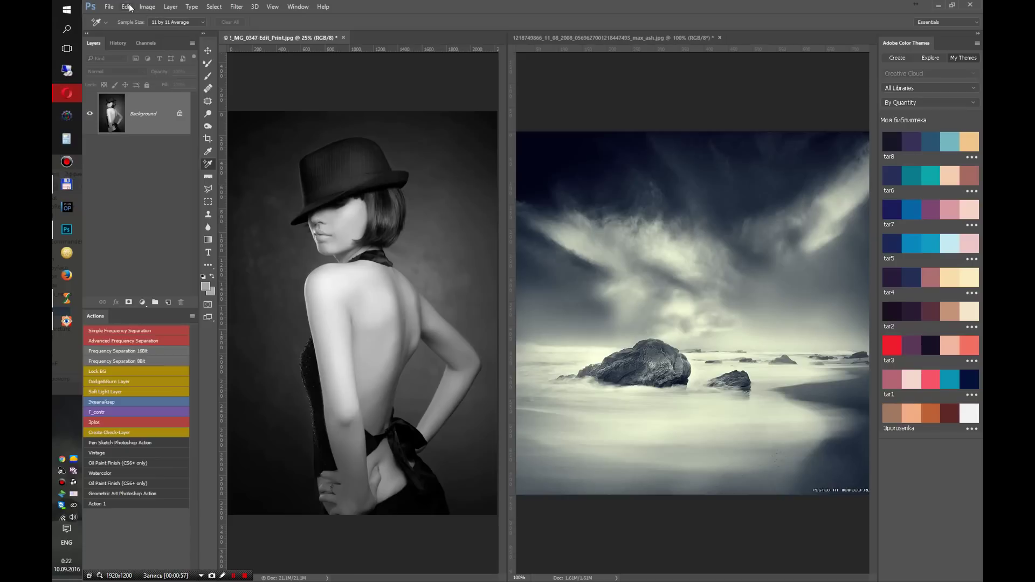
Step: Open Convert to Profile on the portrait, then cancel it without converting
{"action": "left_click", "coordinate": [262, 40]}
{"action": "left_click", "coordinate": [563, 40]}
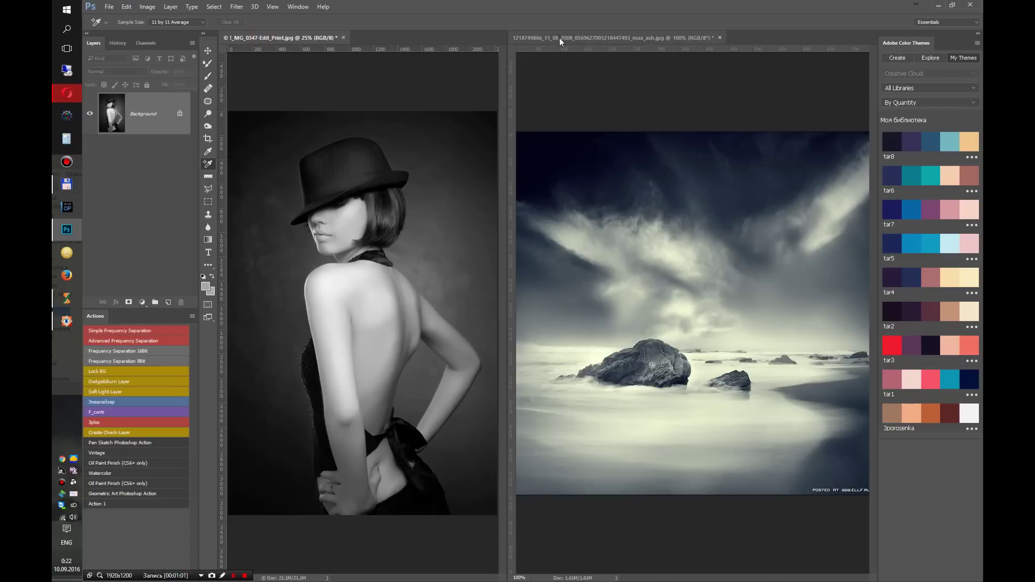
{"action": "left_click", "coordinate": [302, 38]}
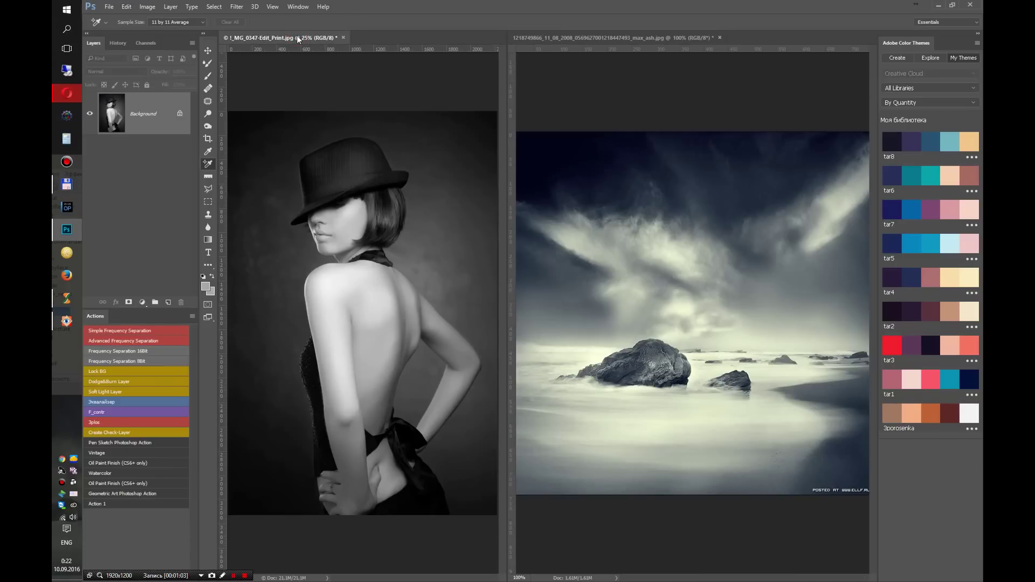
{"action": "left_click", "coordinate": [127, 6]}
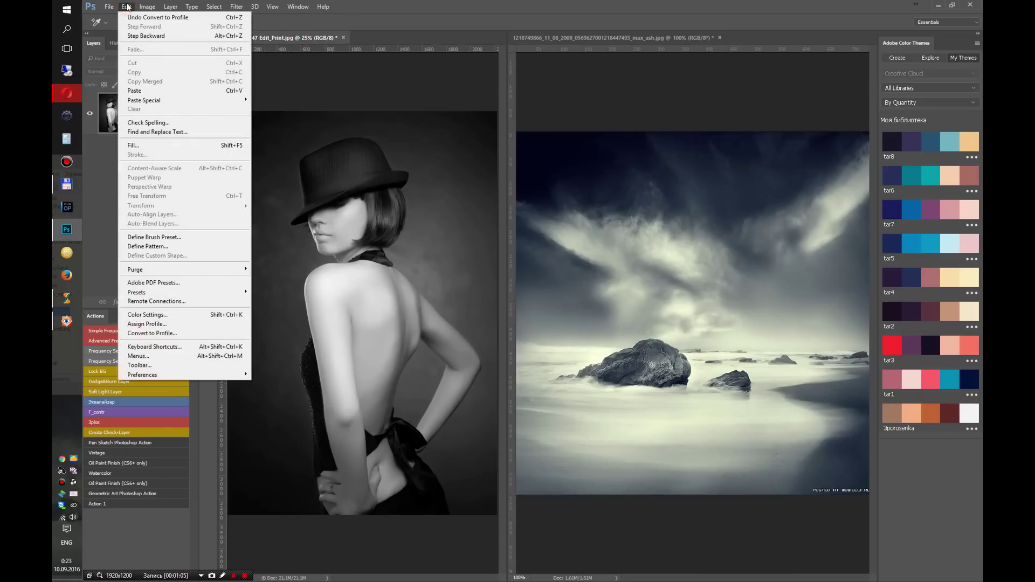
{"action": "left_click", "coordinate": [289, 50]}
{"action": "left_click", "coordinate": [128, 6]}
{"action": "left_click", "coordinate": [152, 333]}
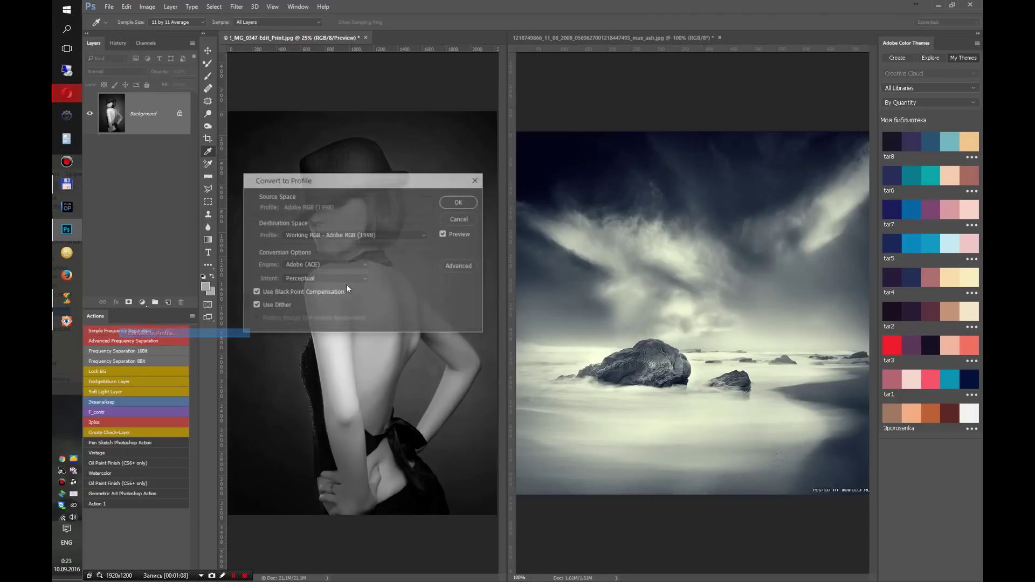
{"action": "left_click", "coordinate": [459, 219]}
Step: Open Convert to Profile for the seascape, sRGB IEC61966-2.1 to Adobe RGB (1998)
{"action": "left_click", "coordinate": [568, 37]}
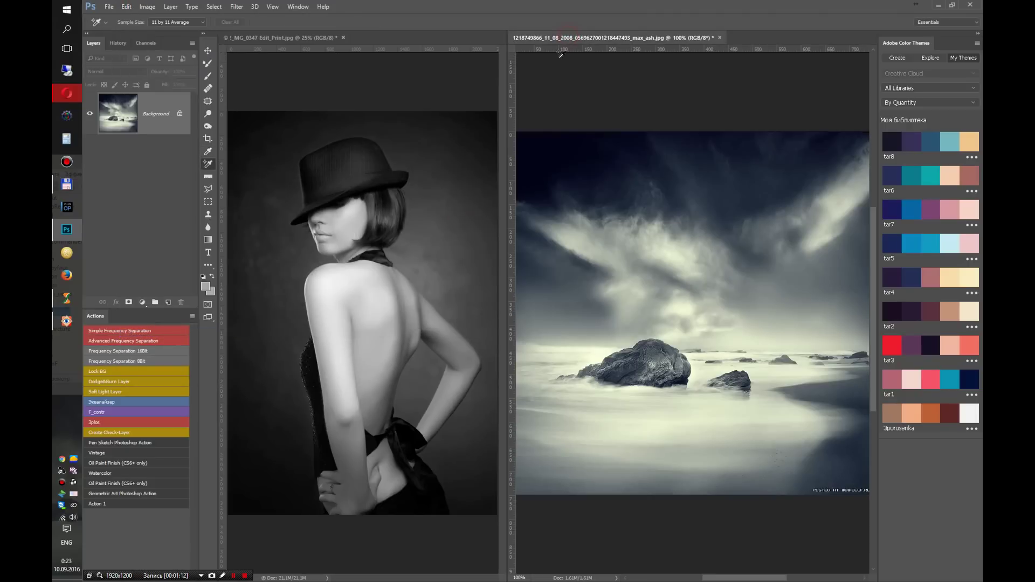
{"action": "left_click", "coordinate": [125, 8]}
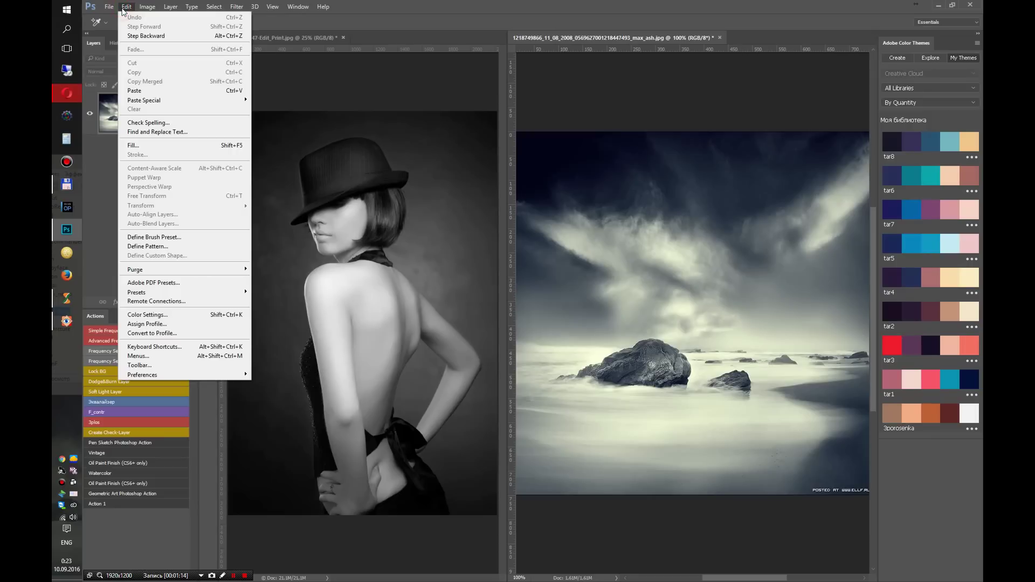
{"action": "left_click", "coordinate": [160, 334]}
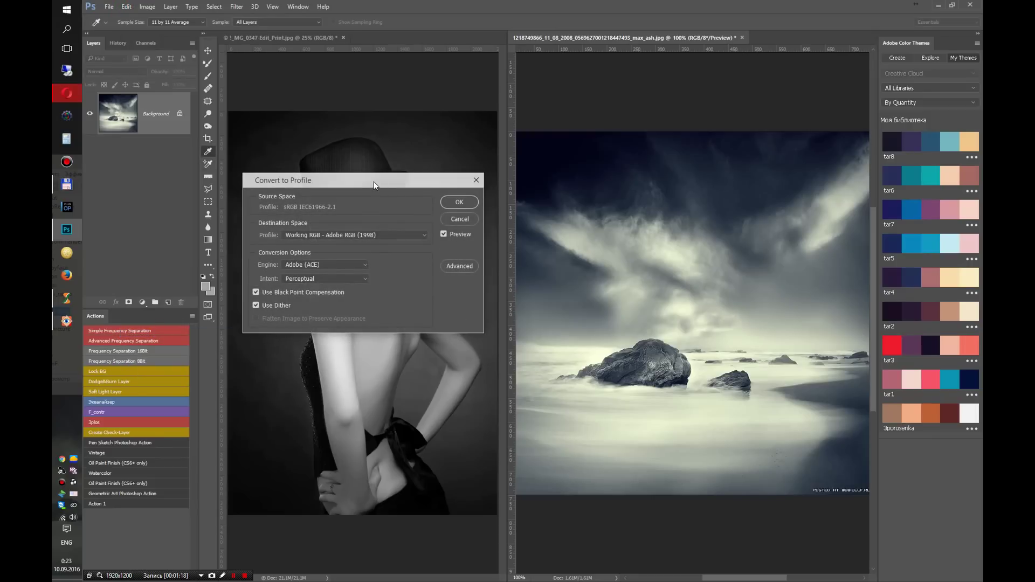
{"action": "left_click_drag", "start_coordinate": [374, 182], "coordinate": [440, 171]}
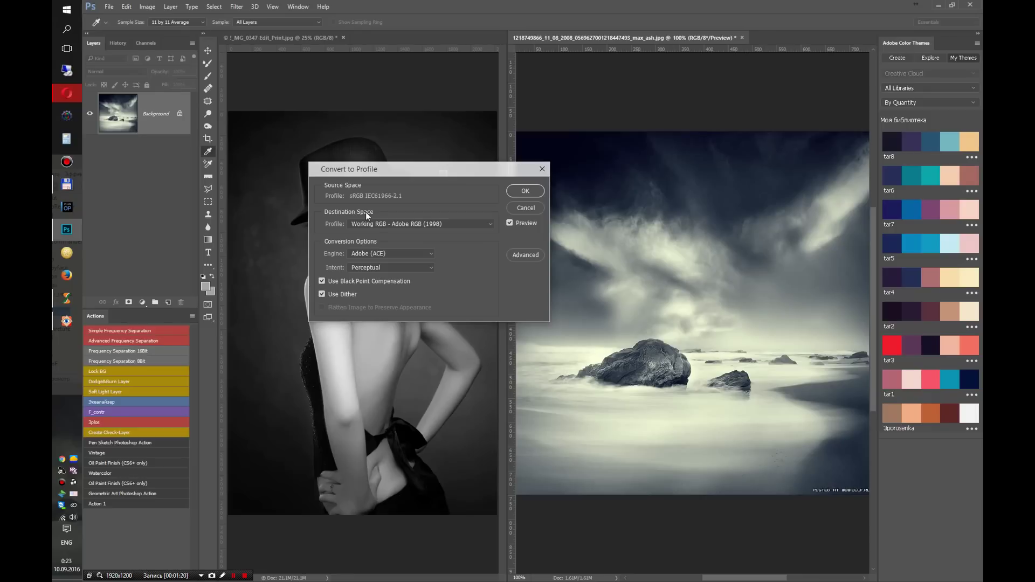
Step: Convert the seascape to Adobe RGB (1998) and verify its 750 × 750 px image size
{"action": "left_click", "coordinate": [535, 192]}
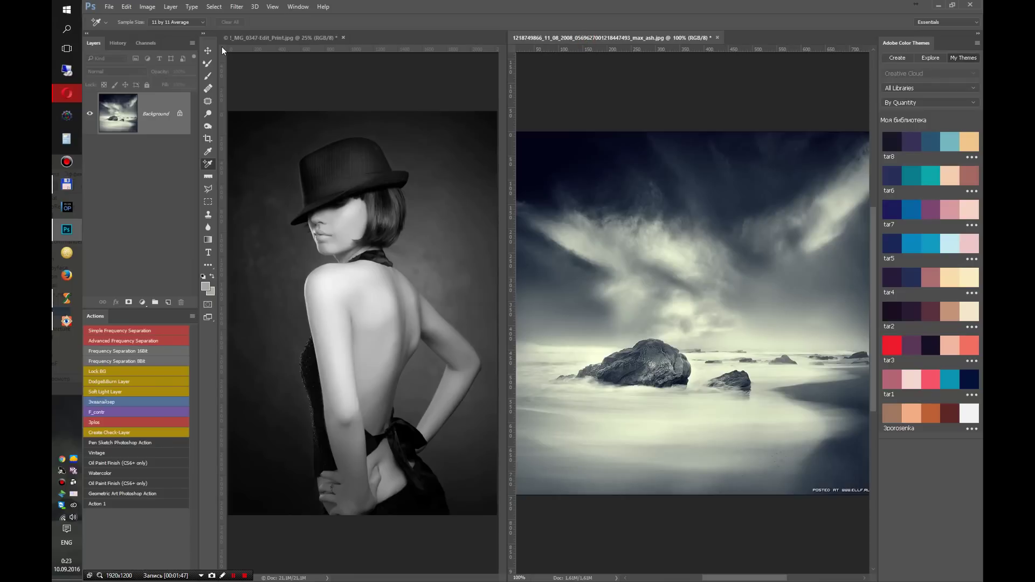
{"action": "left_click", "coordinate": [147, 7]}
{"action": "left_click", "coordinate": [159, 80]}
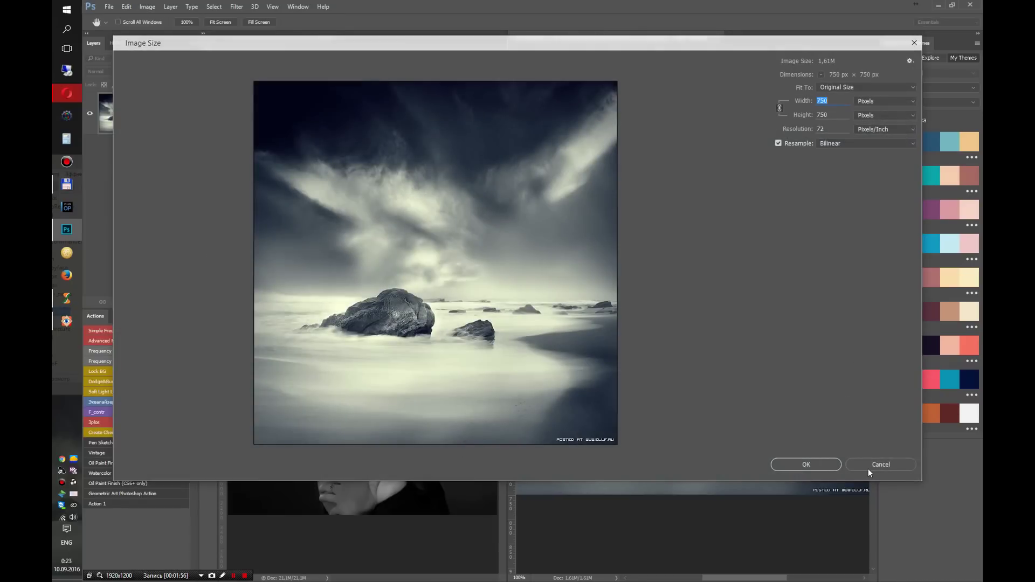
{"action": "left_click", "coordinate": [872, 465]}
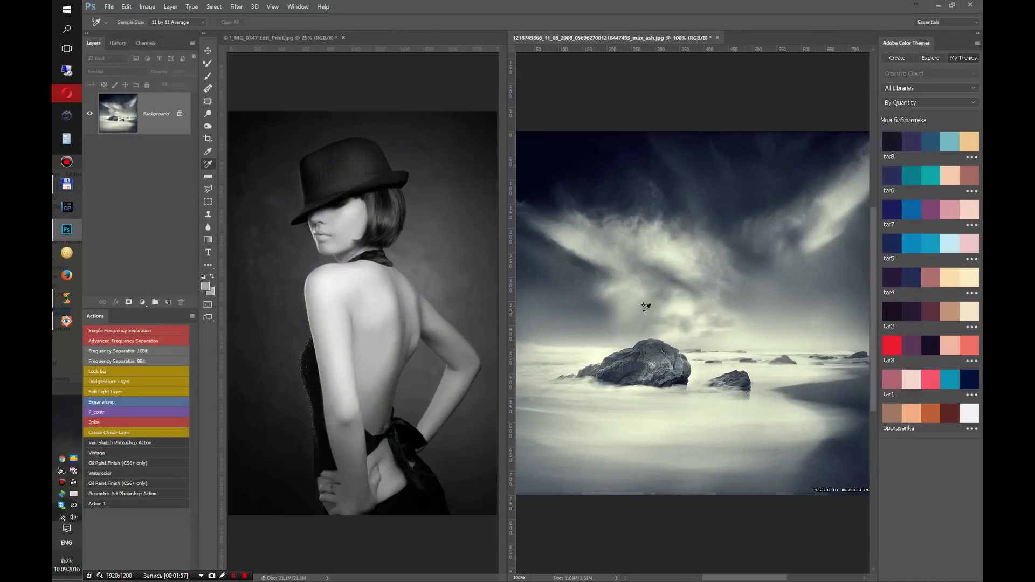
{"action": "left_click", "coordinate": [257, 36]}
{"action": "left_click", "coordinate": [145, 7]}
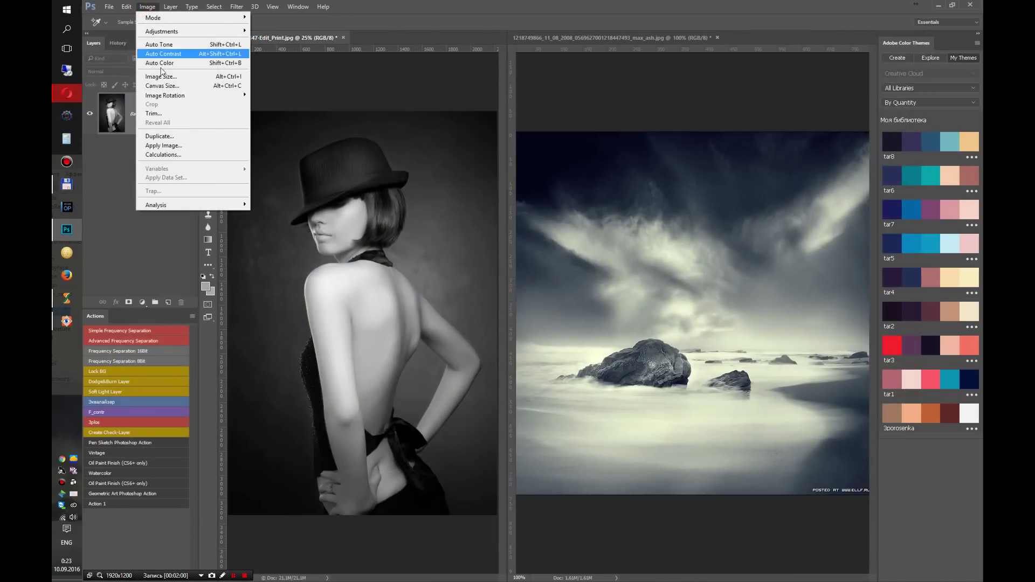
Step: Set the portrait's height to 1280 px with constrained proportions, giving 853 px width
{"action": "left_click", "coordinate": [161, 76]}
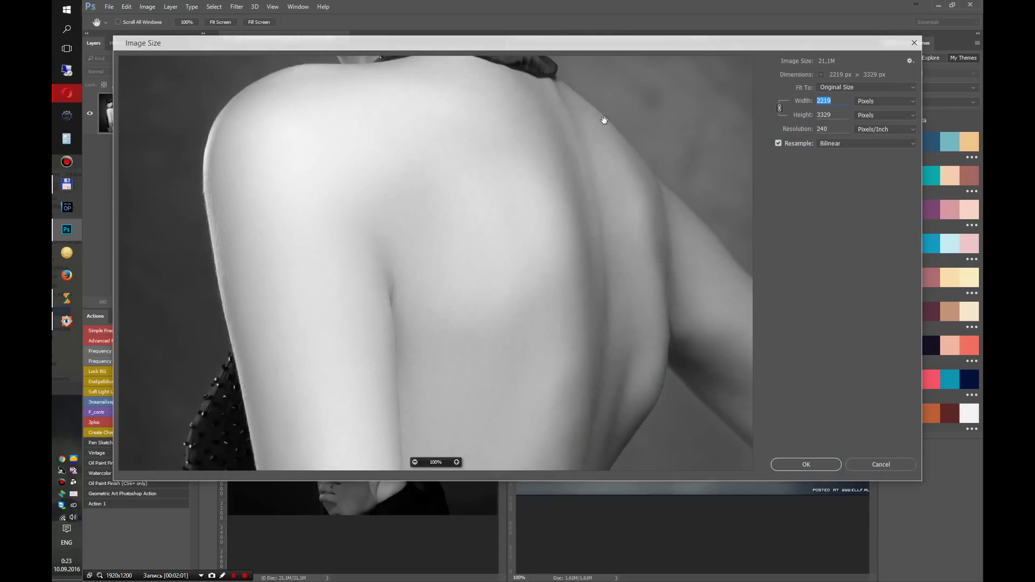
{"action": "left_click_drag", "start_coordinate": [605, 115], "coordinate": [614, 405]}
{"action": "left_click_drag", "start_coordinate": [554, 319], "coordinate": [581, 410]}
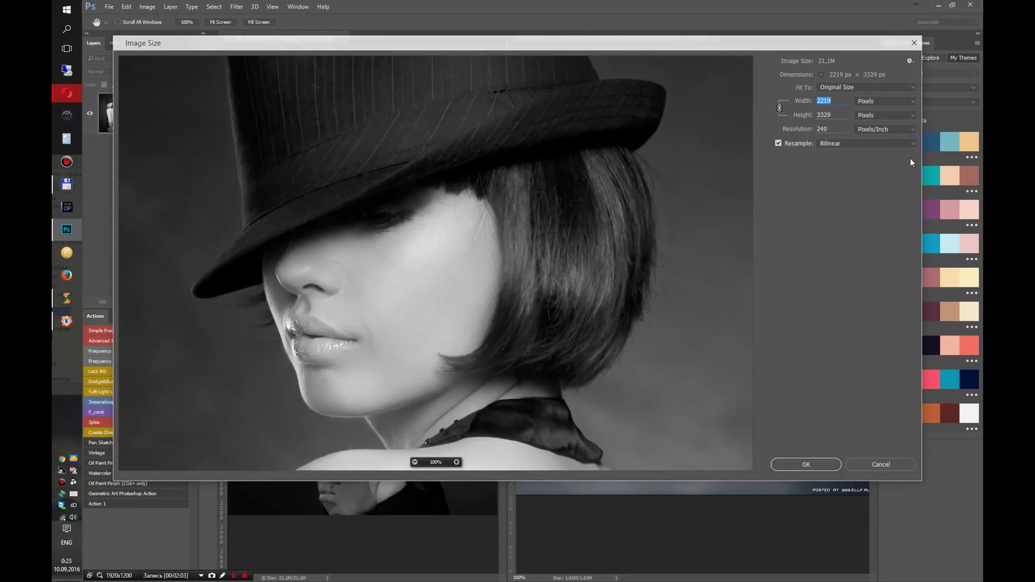
{"action": "left_click", "coordinate": [841, 101]}
{"action": "left_click", "coordinate": [798, 101]}
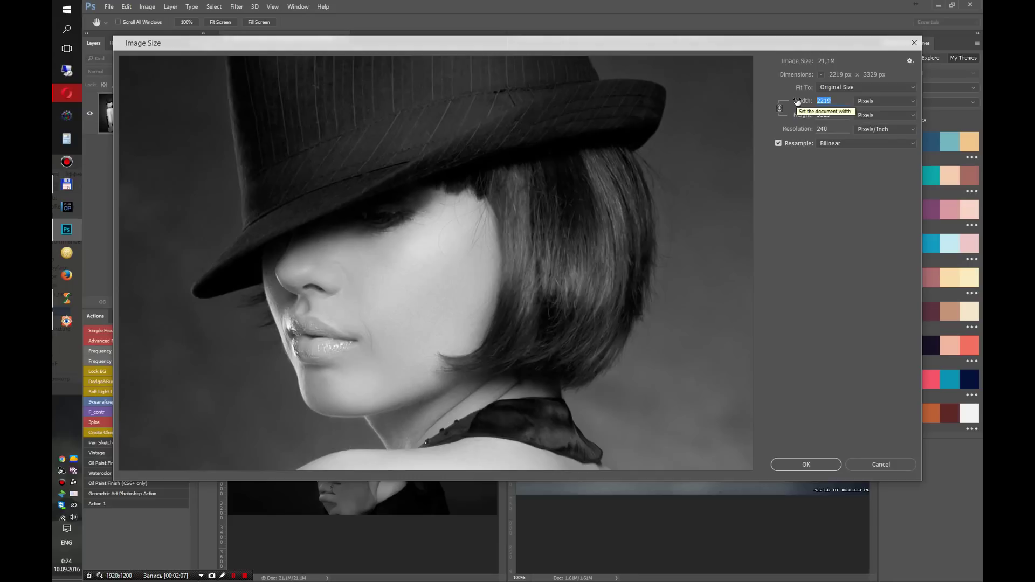
{"action": "type", "text": "1280"}
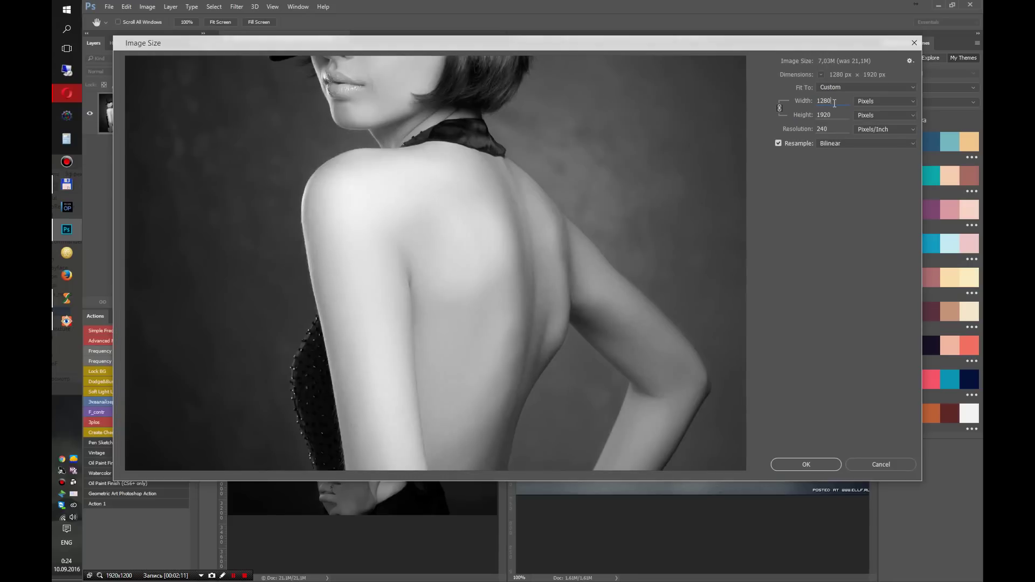
{"action": "double_click", "coordinate": [835, 114]}
{"action": "type", "text": "1280"}
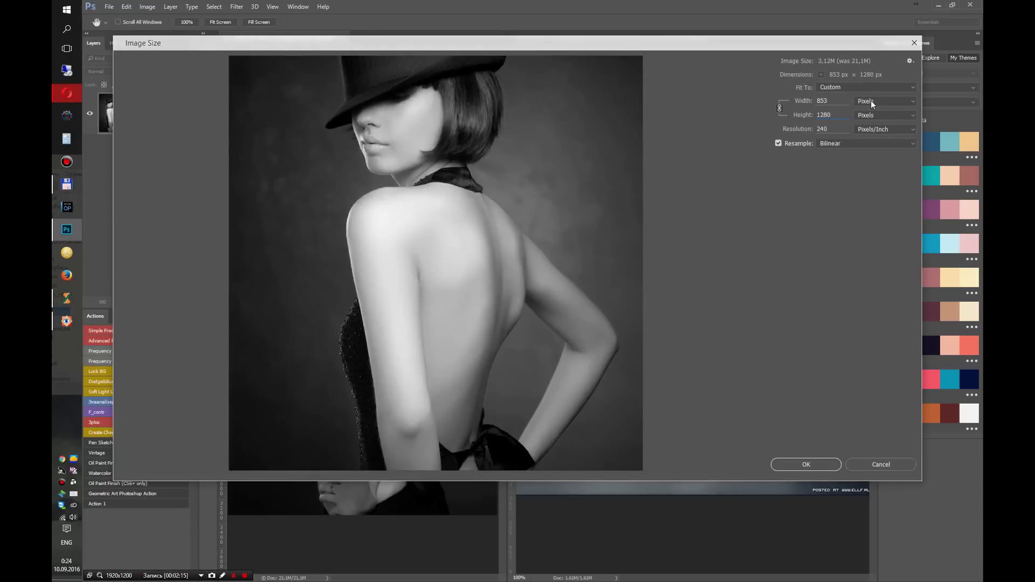
{"action": "left_click", "coordinate": [812, 460]}
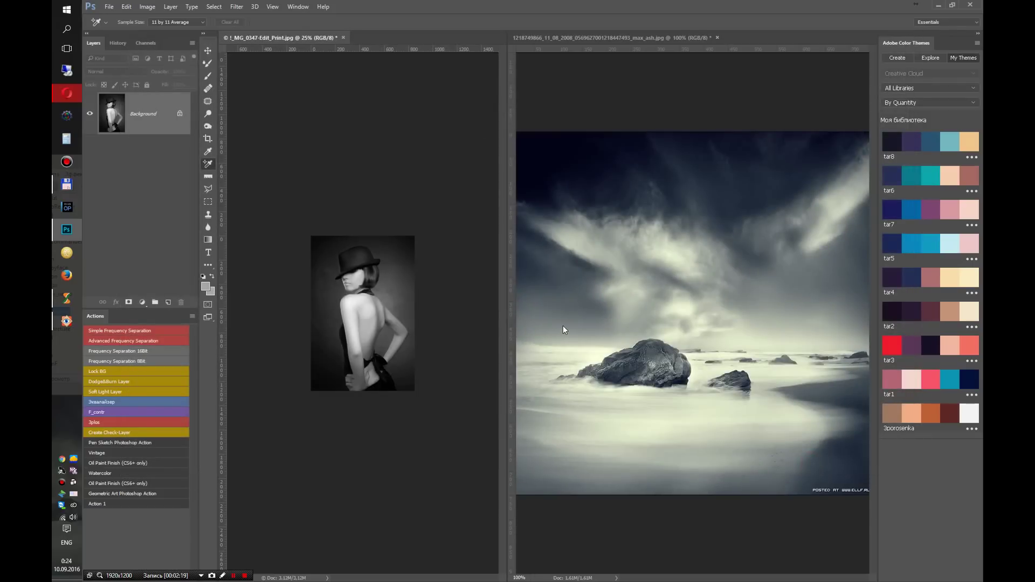
Step: Show the Info panel, choose the Color Sampler tool, and make the landscape photo active
{"action": "key", "text": "ctrl+plus"}
{"action": "key", "text": "ctrl+plus"}
{"action": "key", "text": "ctrl+plus"}
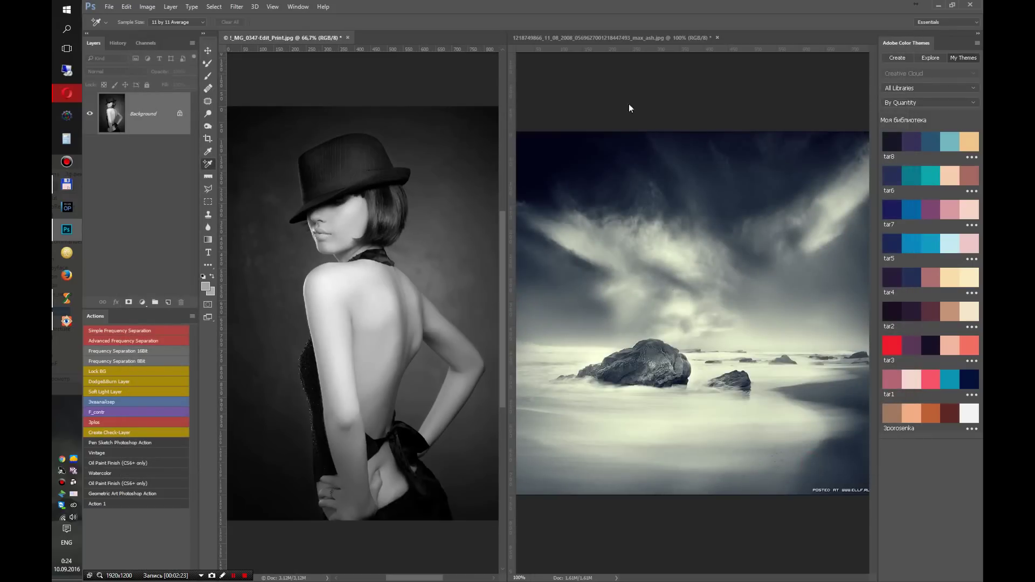
{"action": "left_click", "coordinate": [298, 6]}
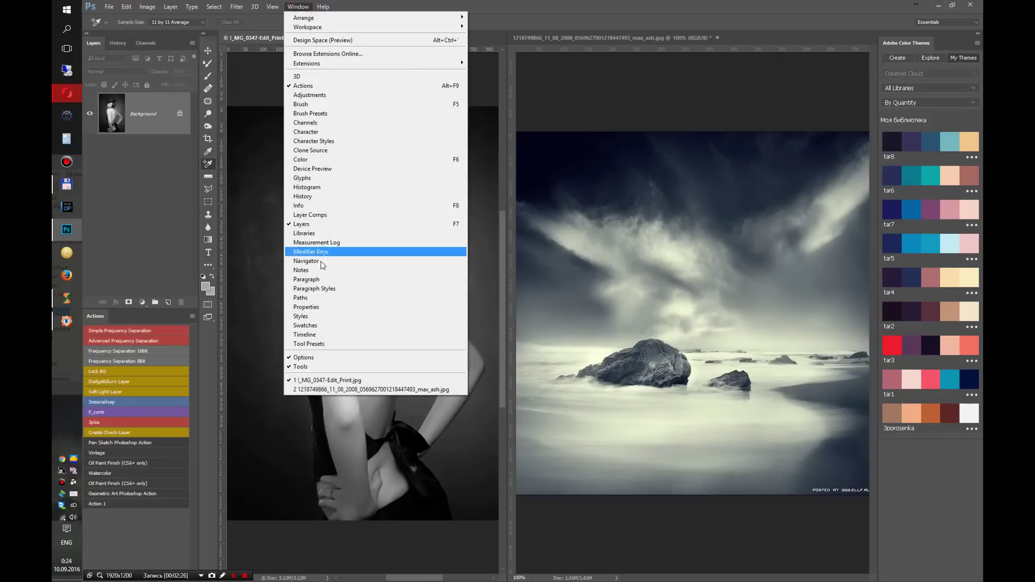
{"action": "left_click", "coordinate": [313, 205]}
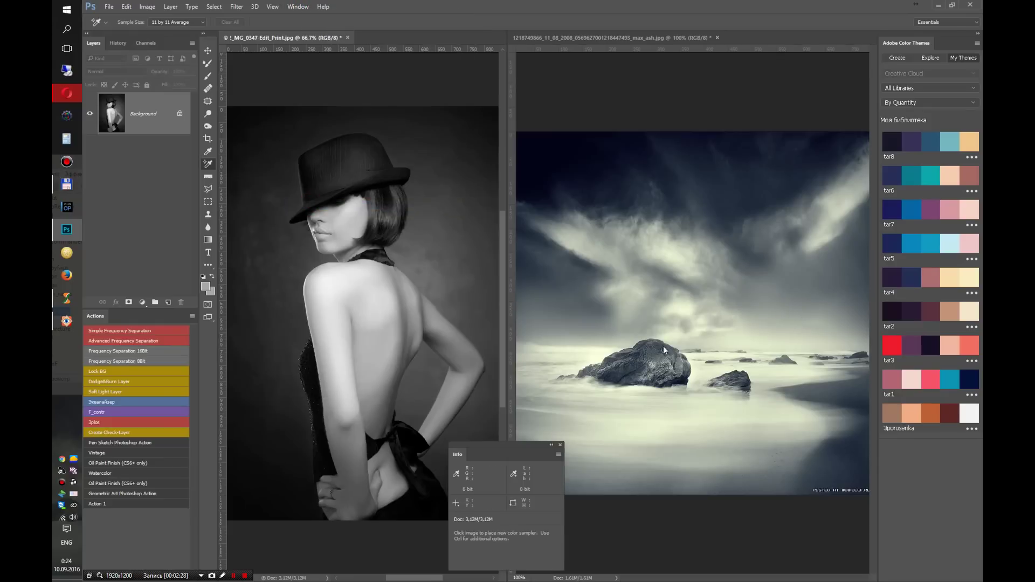
{"action": "left_click", "coordinate": [208, 168]}
{"action": "left_click", "coordinate": [549, 70]}
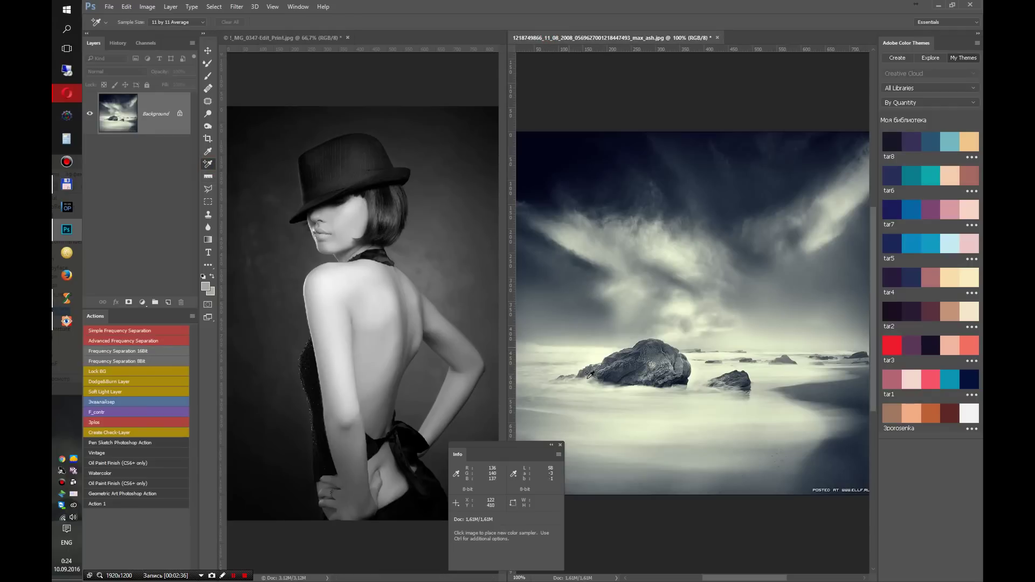
{"action": "left_click_drag", "start_coordinate": [502, 442], "coordinate": [508, 446]}
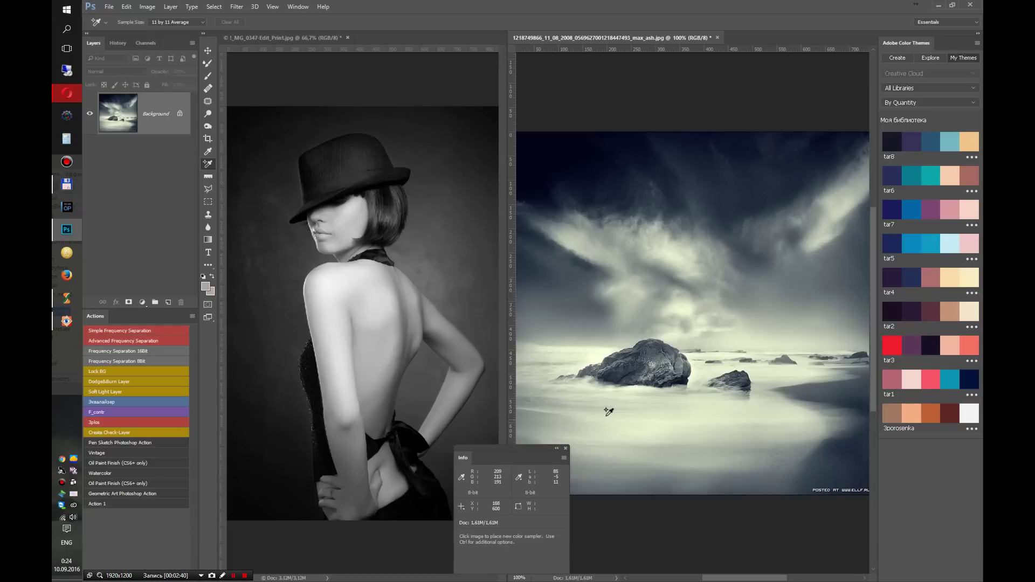
Step: On the landscape, place sampler #1 on the light foreground water and #2 in the dark sky
{"action": "left_click", "coordinate": [606, 415]}
{"action": "left_click", "coordinate": [577, 246]}
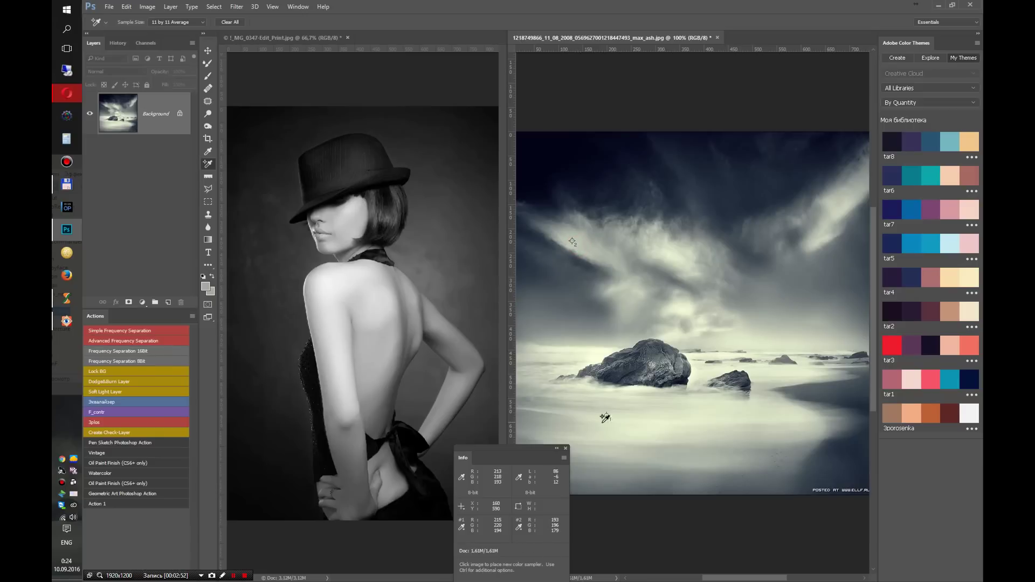
{"action": "left_click_drag", "start_coordinate": [606, 416], "coordinate": [608, 422]}
{"action": "left_click_drag", "start_coordinate": [572, 242], "coordinate": [593, 194]}
{"action": "mouse_move", "coordinate": [613, 429]}
{"action": "left_mouse_down"}
{"action": "mouse_move", "coordinate": [622, 437]}
{"action": "mouse_move", "coordinate": [611, 443]}
{"action": "mouse_move", "coordinate": [613, 423]}
{"action": "left_mouse_up"}
{"action": "left_click", "coordinate": [592, 192]}
{"action": "mouse_move", "coordinate": [593, 192]}
{"action": "left_mouse_down"}
{"action": "mouse_move", "coordinate": [589, 183]}
{"action": "mouse_move", "coordinate": [585, 199]}
{"action": "left_mouse_up"}
{"action": "left_click_drag", "start_coordinate": [585, 201], "coordinate": [585, 200]}
{"action": "left_click", "coordinate": [273, 38]}
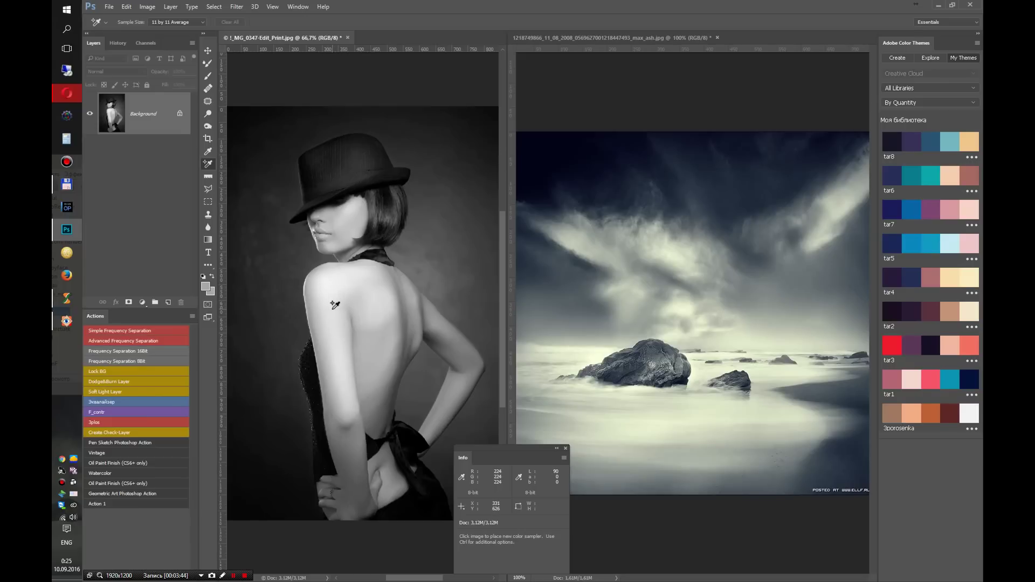
Step: Place sampler #1 on the woman's bright shoulder and #2 on the dark background
{"action": "left_click", "coordinate": [332, 310]}
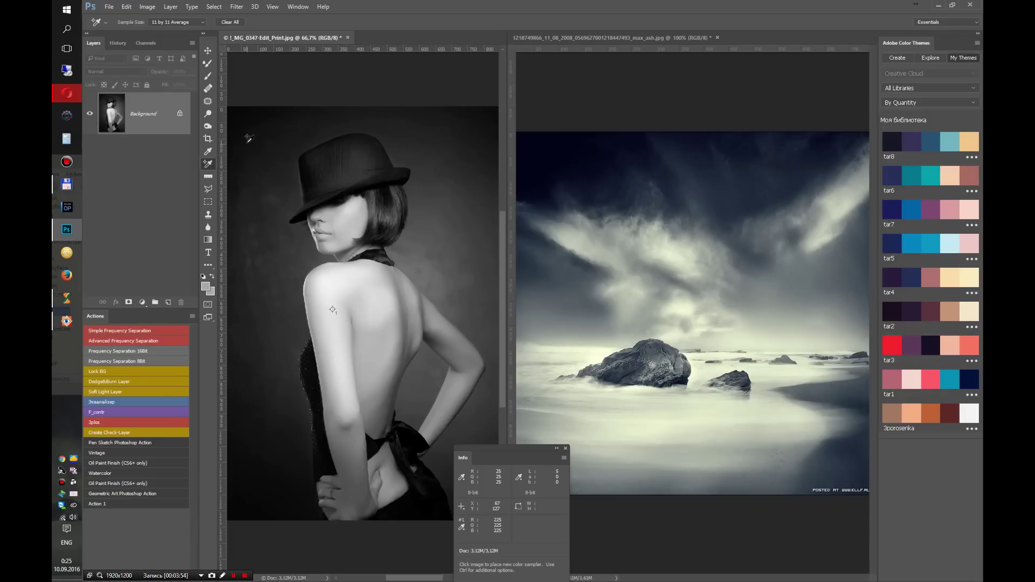
{"action": "left_click", "coordinate": [257, 175]}
{"action": "left_click", "coordinate": [570, 36]}
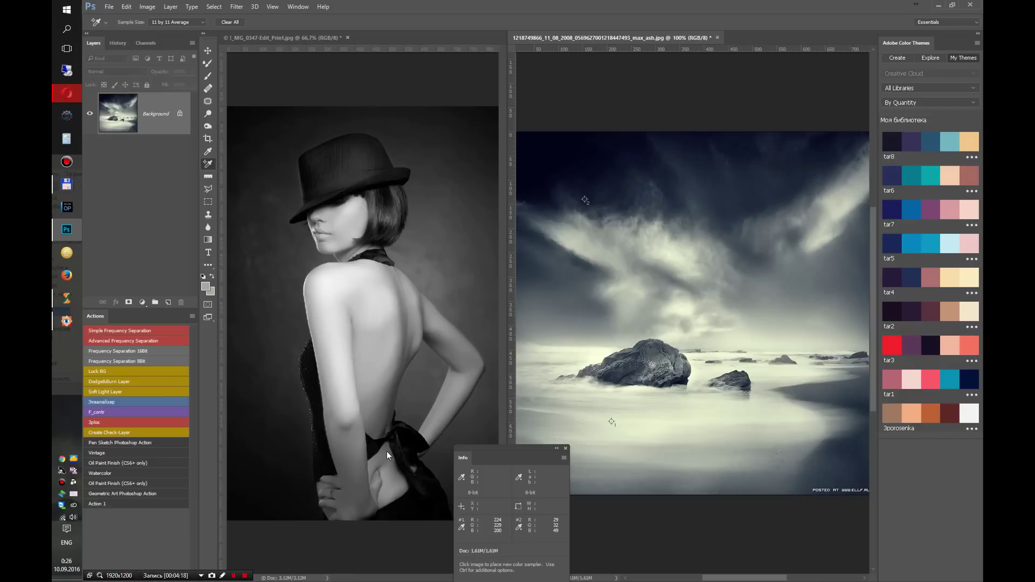
Step: Screen-capture the landscape's two sampler readouts in the Info panel to the clipboard
{"action": "key", "text": "ctrl"}
{"action": "key", "text": "Print"}
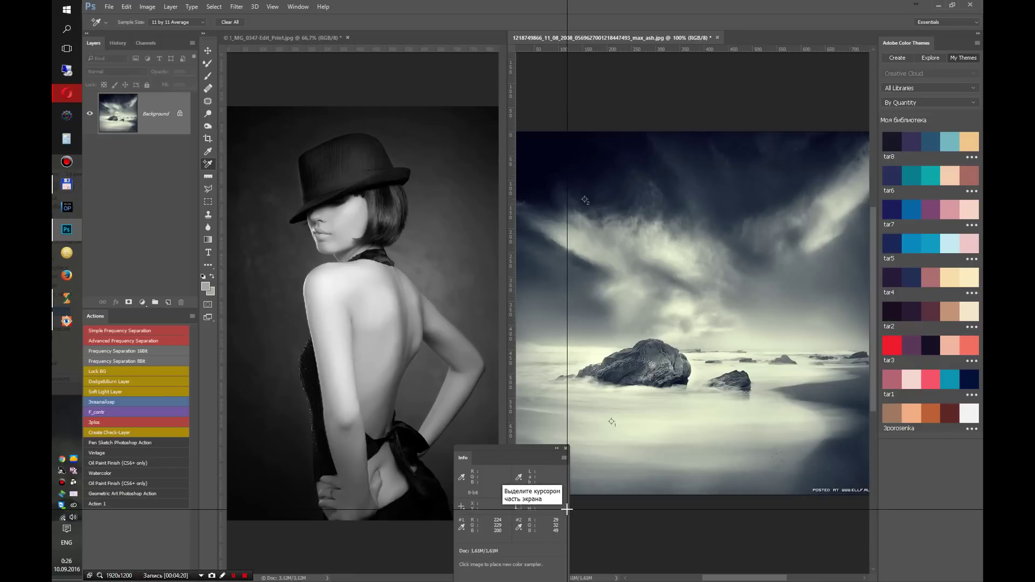
{"action": "left_click_drag", "start_coordinate": [569, 513], "coordinate": [454, 545]}
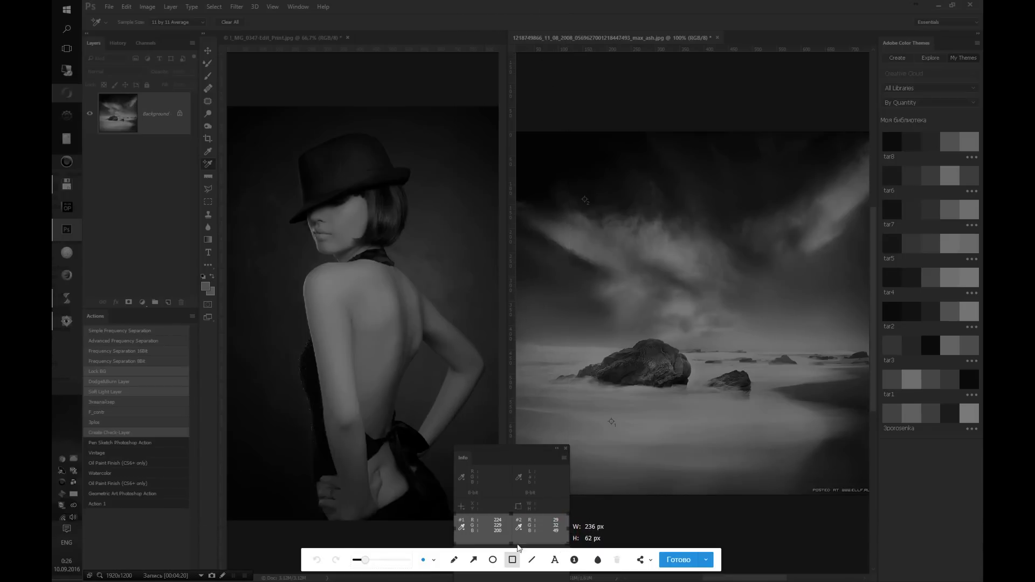
{"action": "left_click", "coordinate": [706, 559]}
{"action": "left_click", "coordinate": [608, 522]}
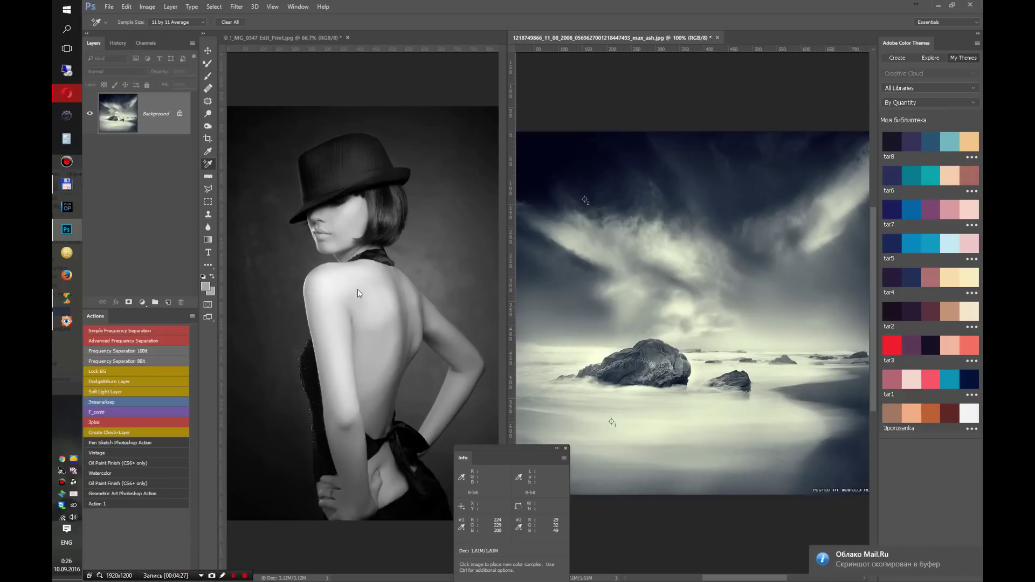
Step: Paste the readouts into the portrait as a new layer, enlarge them, and move them to the top
{"action": "left_click", "coordinate": [259, 37]}
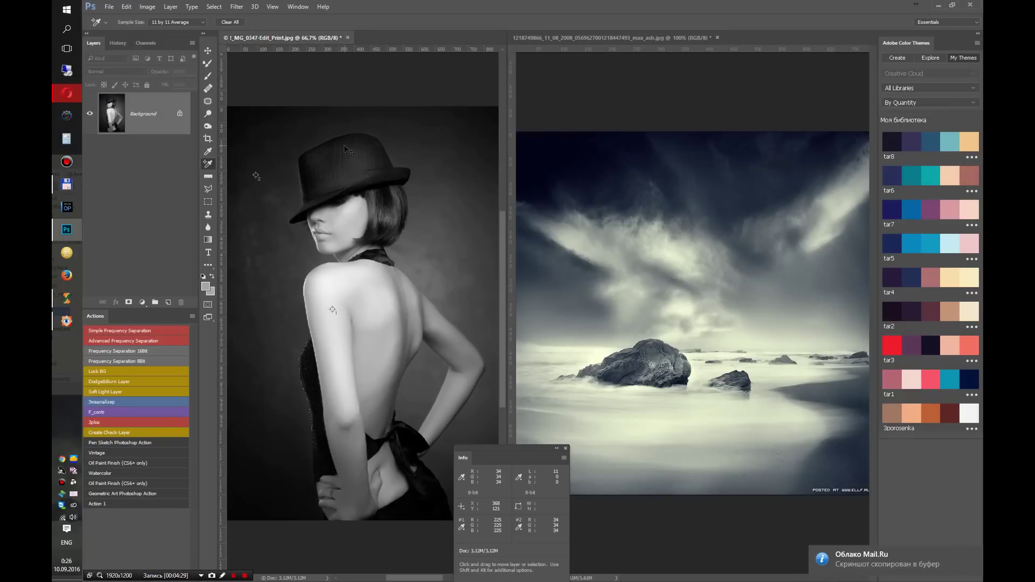
{"action": "key", "text": "ctrl+v"}
{"action": "key", "text": "v"}
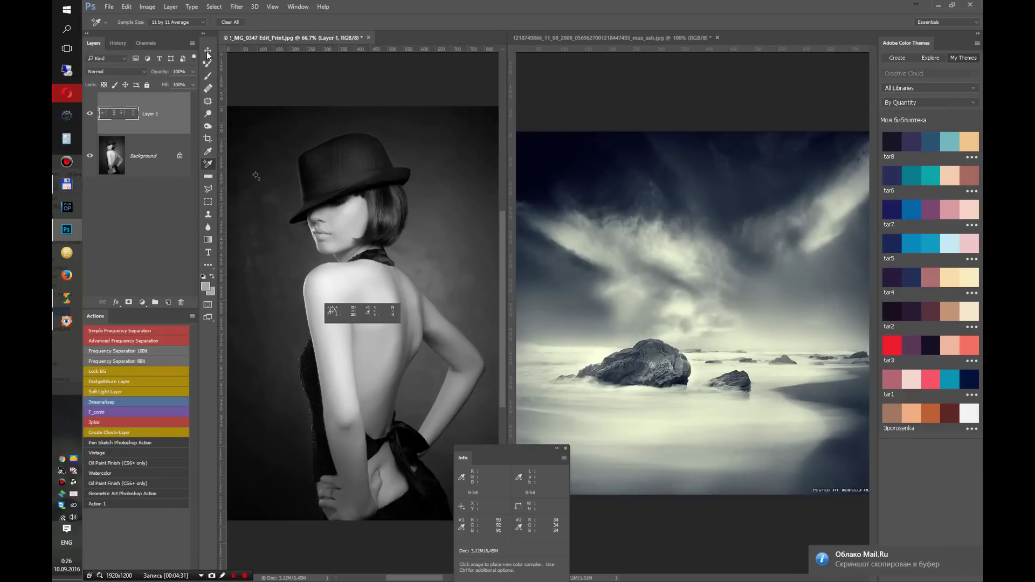
{"action": "key", "text": "ctrl+t"}
{"action": "left_click_drag", "start_coordinate": [401, 304], "coordinate": [465, 267]}
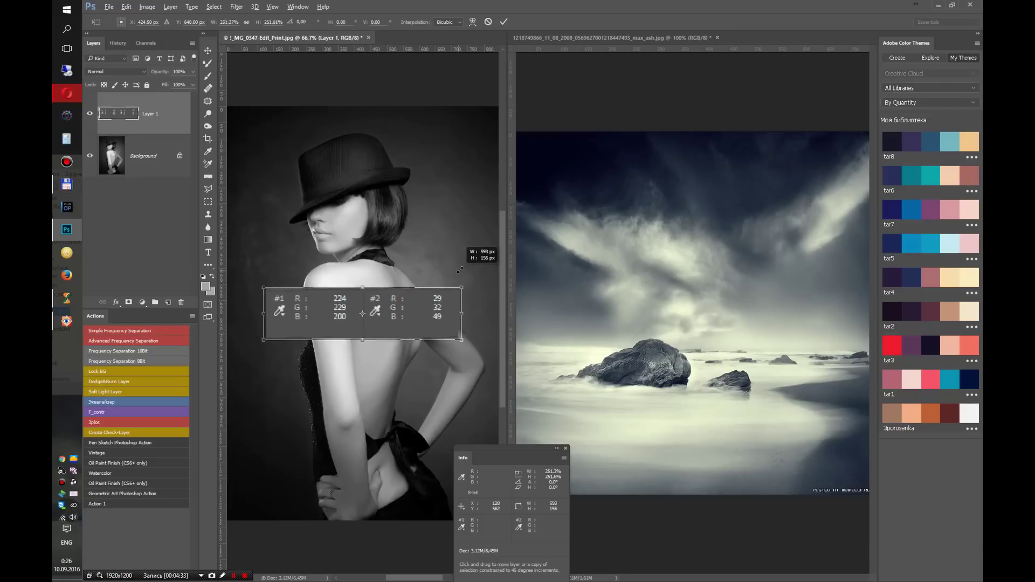
{"action": "double_click", "coordinate": [419, 312]}
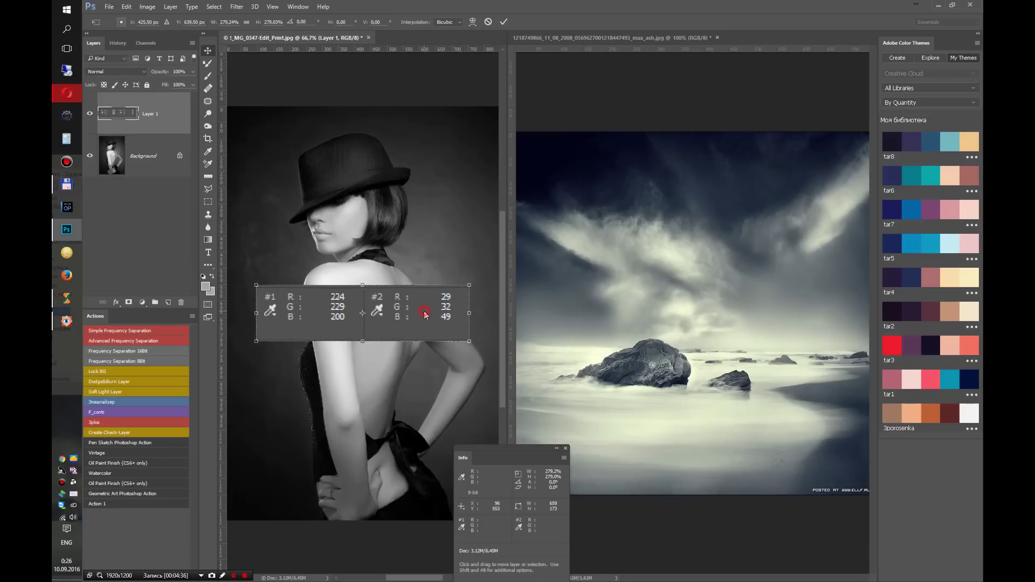
{"action": "left_click_drag", "start_coordinate": [406, 253], "coordinate": [387, 131]}
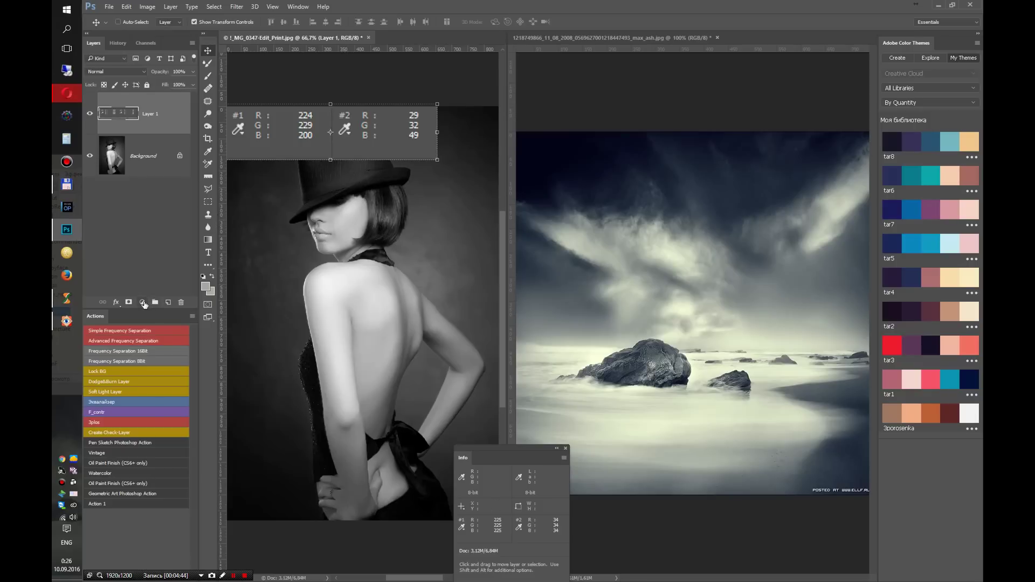
Step: Add a Curves adjustment layer above the portrait's Background layer
{"action": "left_click", "coordinate": [125, 159]}
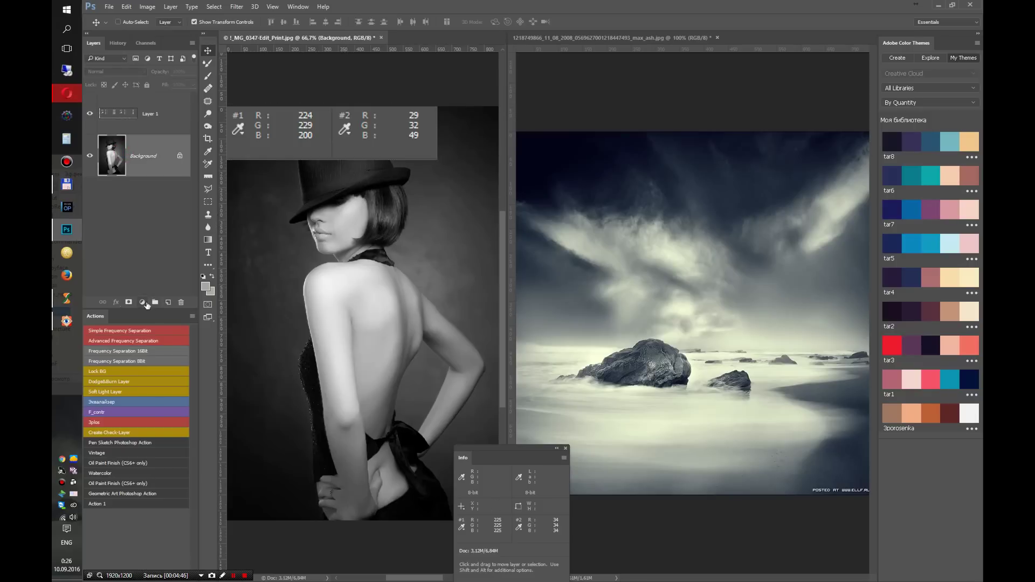
{"action": "left_click", "coordinate": [143, 303]}
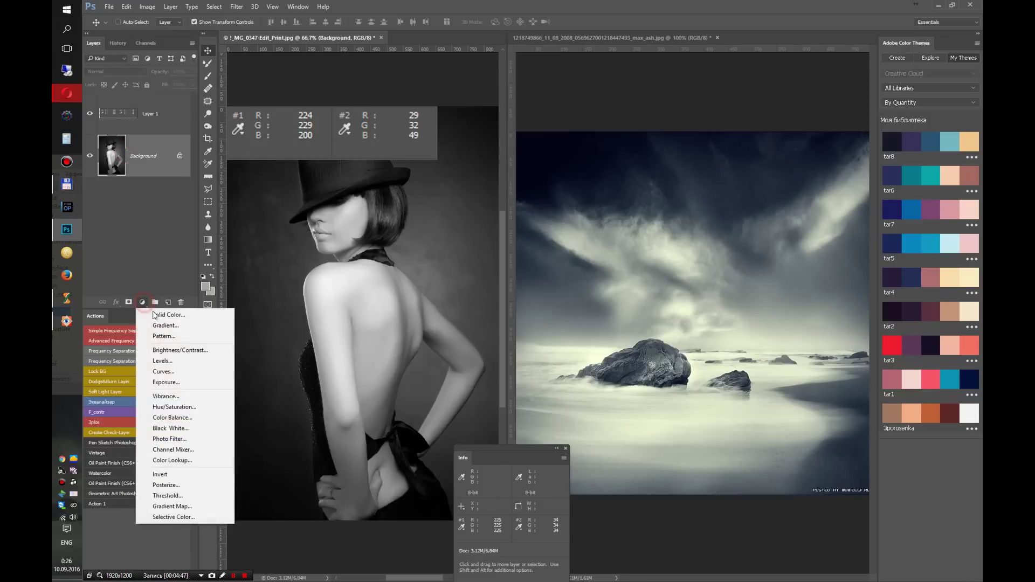
{"action": "left_click", "coordinate": [167, 371]}
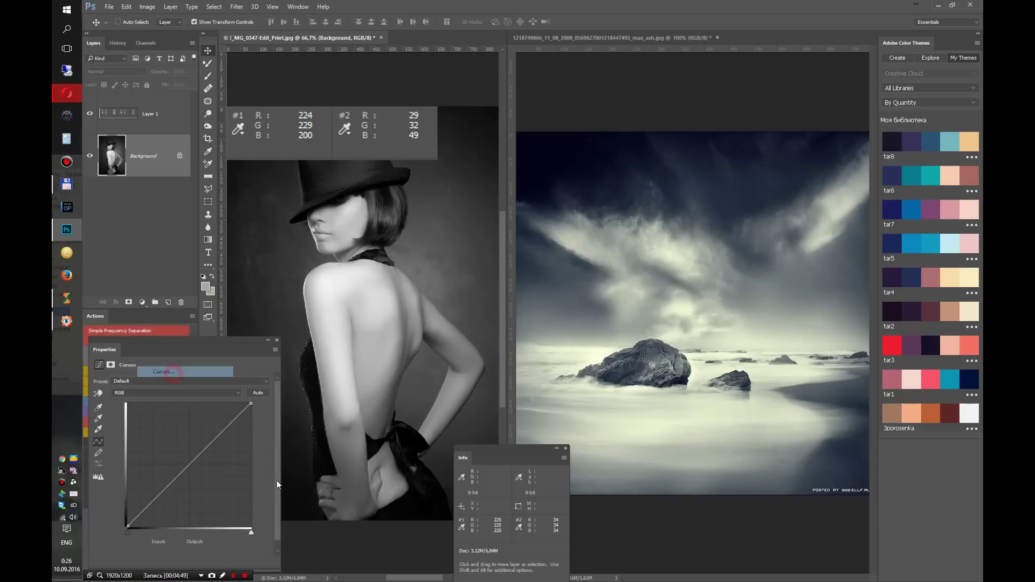
Step: Set the Curves highlight target colour to R 224, G 229, B 200
{"action": "left_click", "coordinate": [100, 430]}
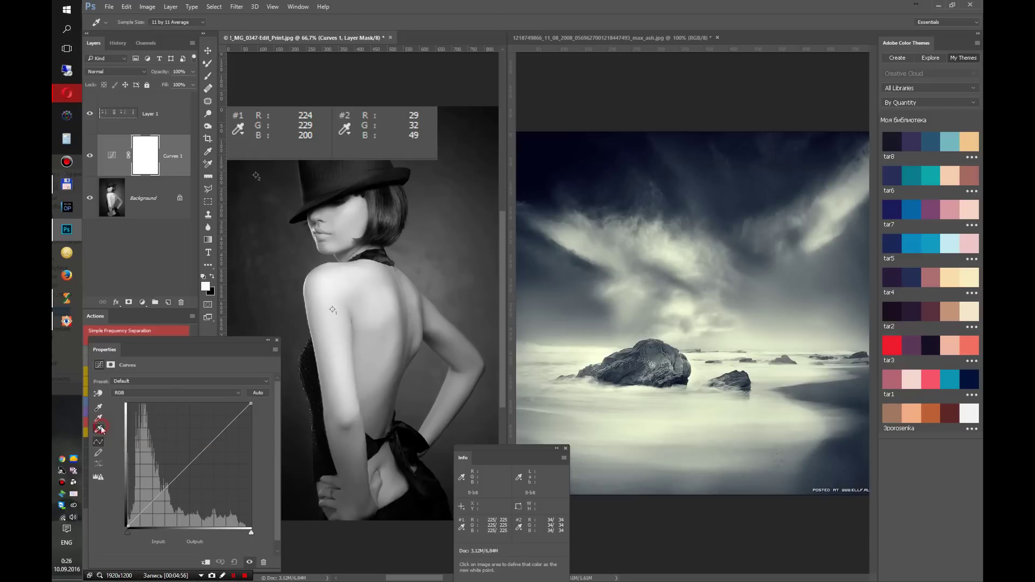
{"action": "double_click", "coordinate": [101, 428]}
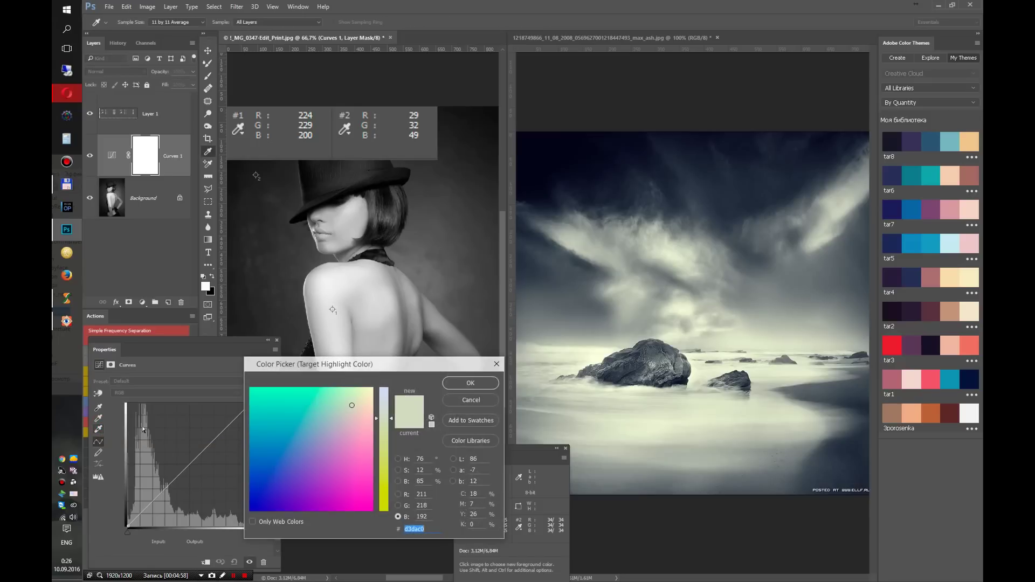
{"action": "left_click_drag", "start_coordinate": [341, 368], "coordinate": [307, 358]}
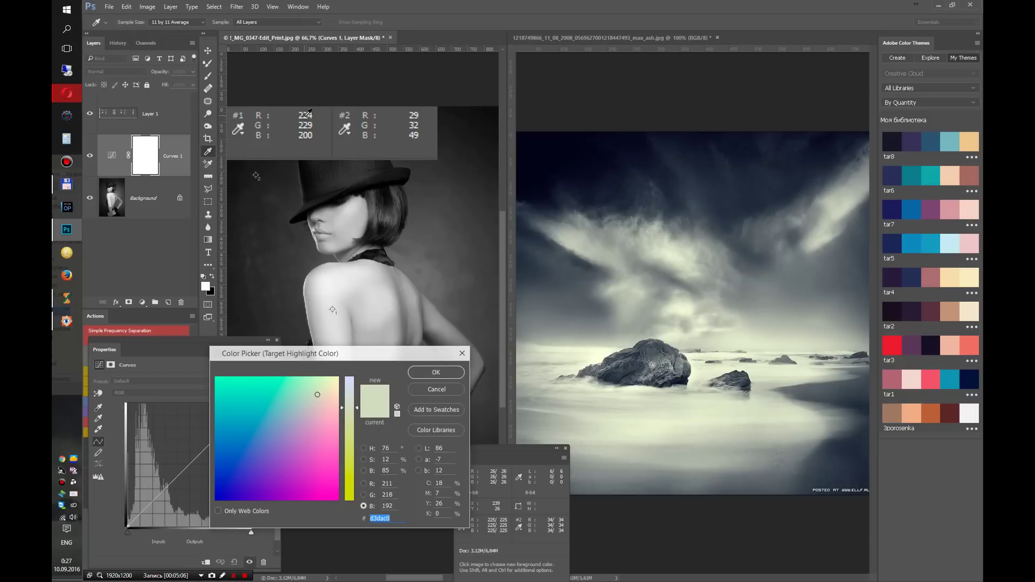
{"action": "left_click", "coordinate": [389, 483]}
{"action": "type", "text": "224"}
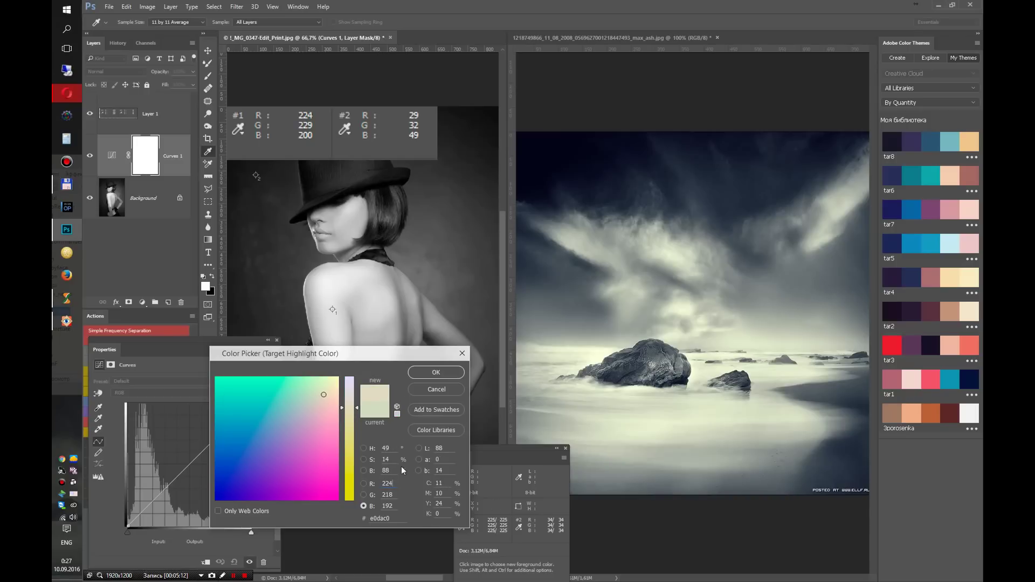
{"action": "left_click", "coordinate": [389, 495]}
{"action": "type", "text": "229"}
{"action": "left_click_drag", "start_coordinate": [393, 506], "coordinate": [381, 507]}
{"action": "type", "text": "200"}
Step: Confirm the R224 G229 B200 highlight target, then set the shadow target to R29 G32 B49, saving each as default
{"action": "left_click", "coordinate": [438, 374]}
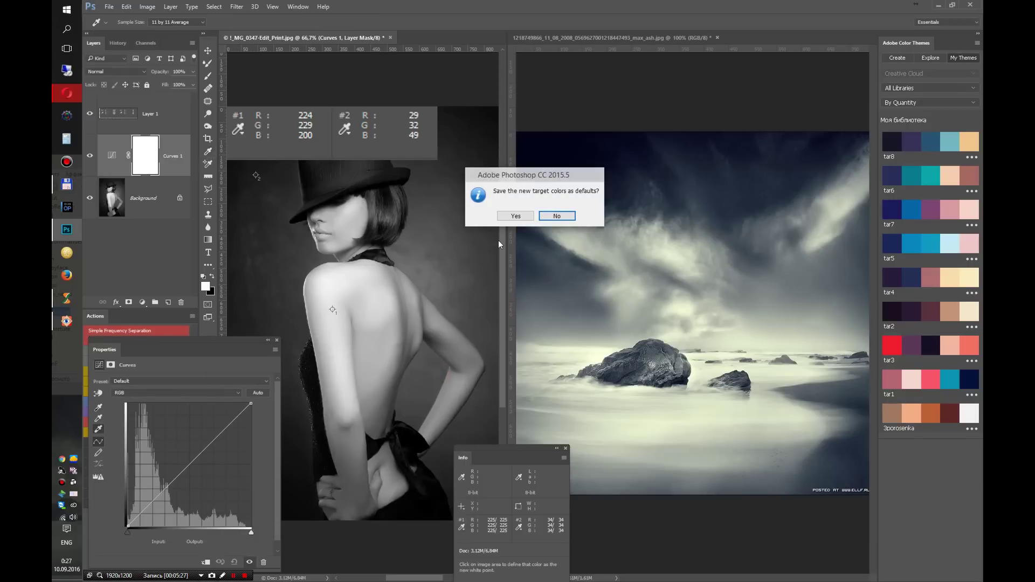
{"action": "left_click", "coordinate": [509, 215]}
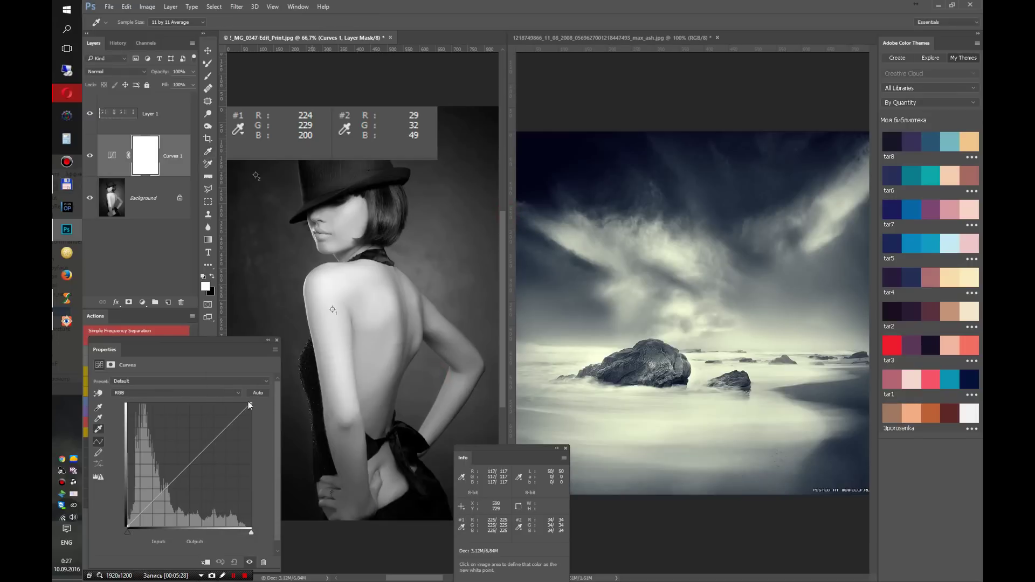
{"action": "double_click", "coordinate": [99, 413]}
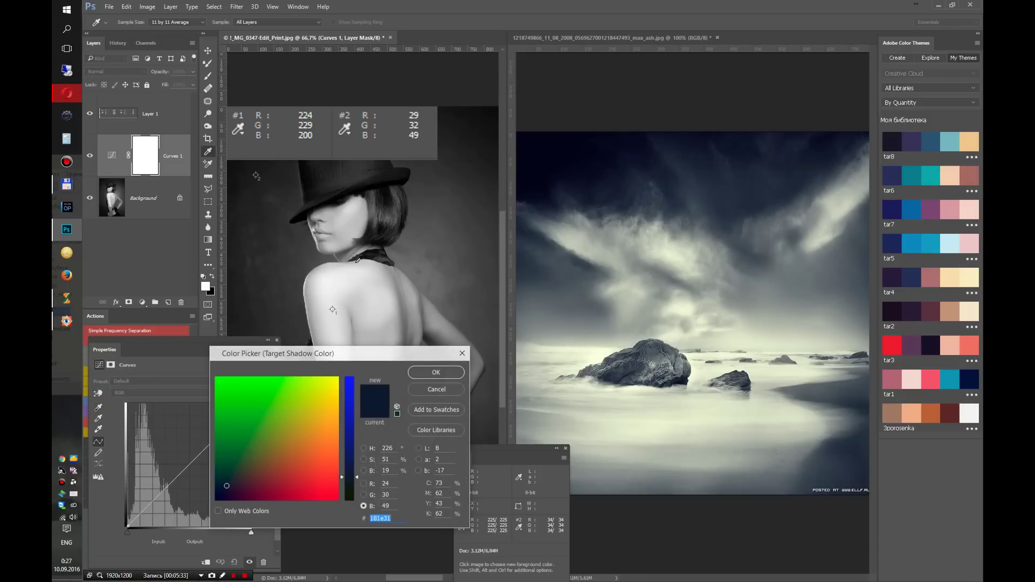
{"action": "left_click", "coordinate": [392, 484]}
{"action": "key", "text": "BackSpace"}
{"action": "type", "text": "9"}
{"action": "left_click", "coordinate": [388, 494]}
{"action": "type", "text": "32"}
{"action": "left_click", "coordinate": [386, 505]}
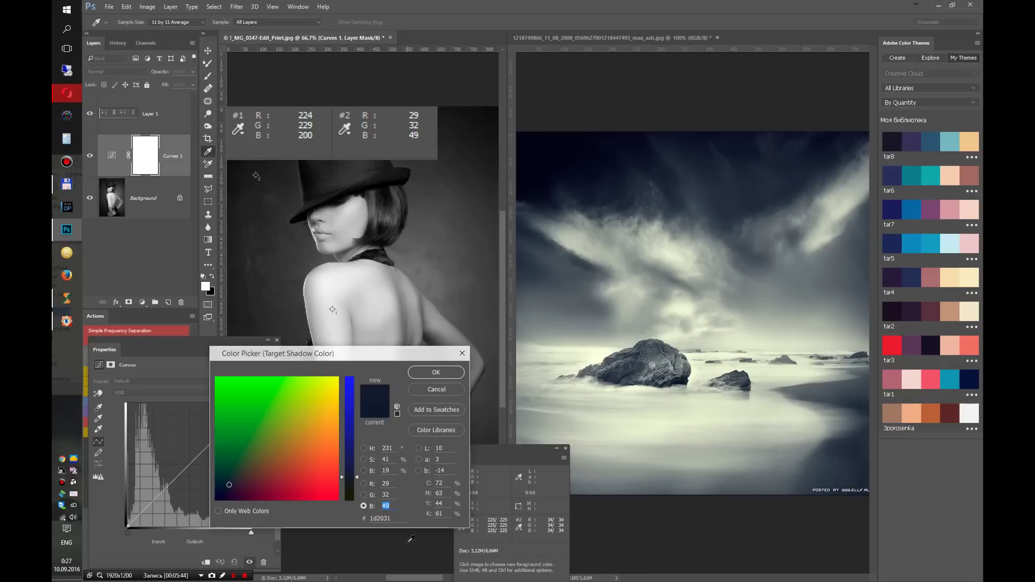
{"action": "left_click", "coordinate": [439, 370]}
{"action": "left_click", "coordinate": [516, 216]}
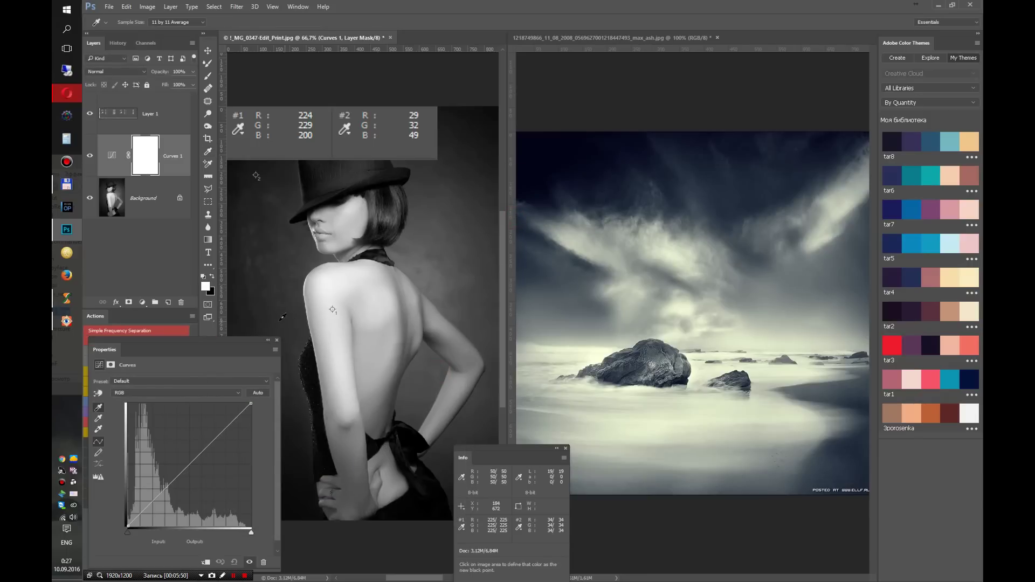
{"action": "left_click", "coordinate": [98, 429]}
Step: Set the Curves white point from the shoulder and the black point from the dark background
{"action": "left_click", "coordinate": [332, 310]}
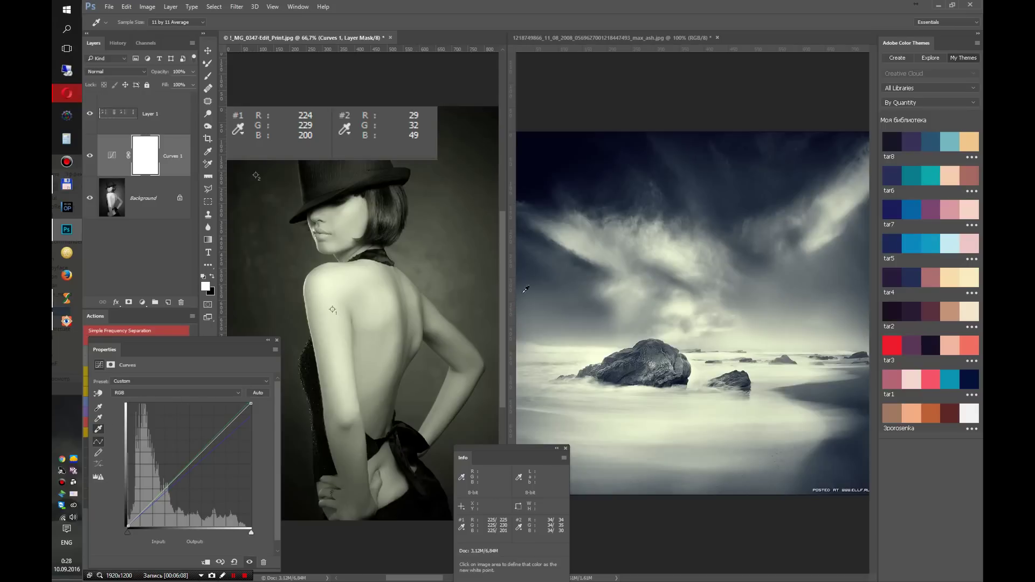
{"action": "left_click", "coordinate": [98, 407]}
{"action": "left_click", "coordinate": [256, 176]}
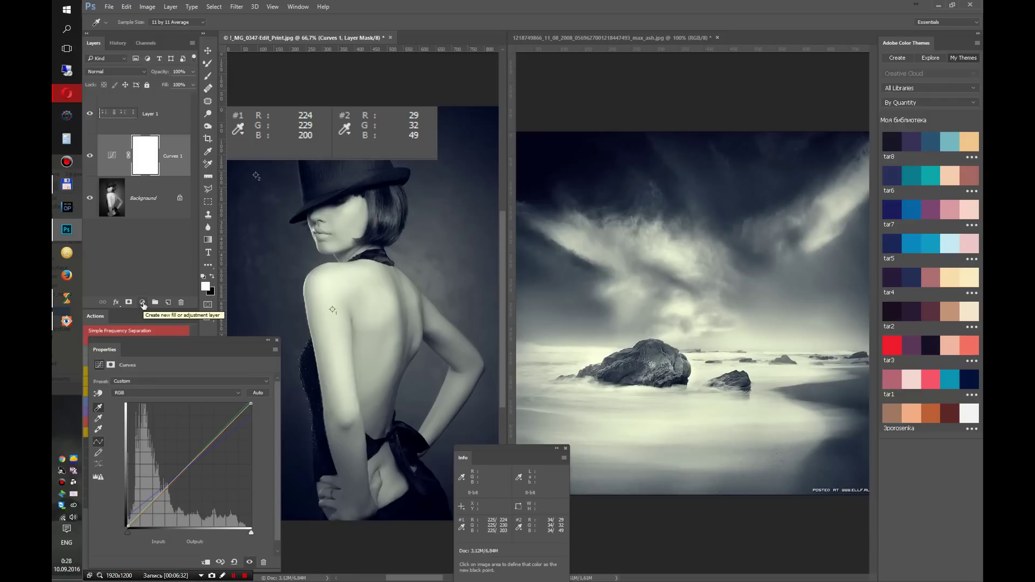
Step: Hide Layer 1, add a Vibrance adjustment layer at -4, and reselect Curves 1
{"action": "left_click", "coordinate": [90, 114]}
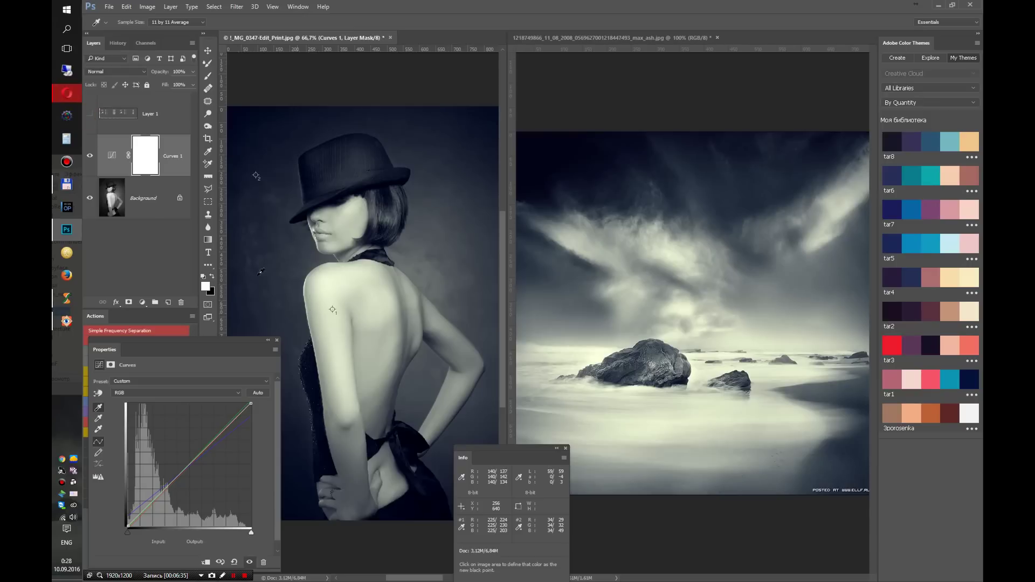
{"action": "left_click", "coordinate": [142, 302]}
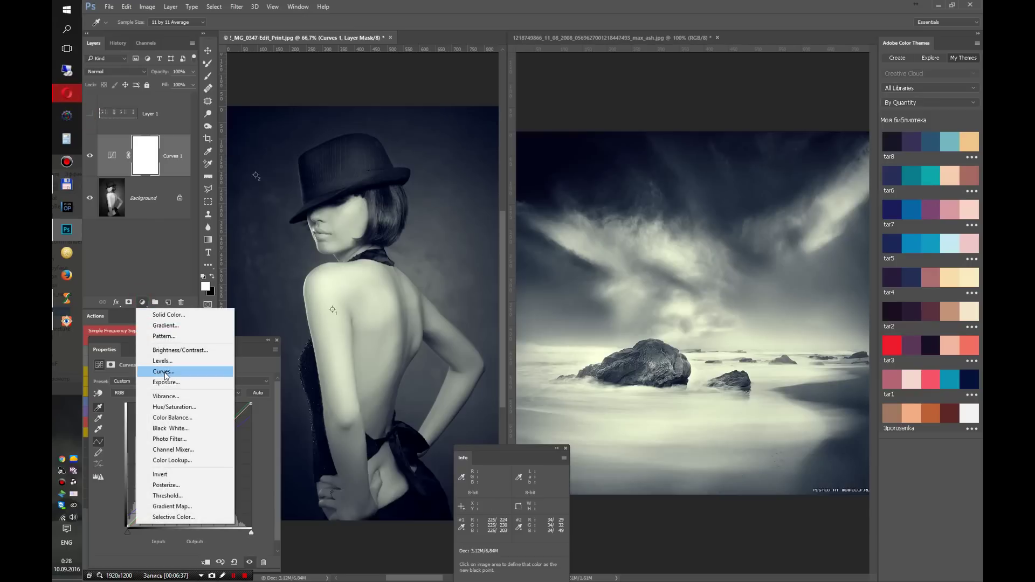
{"action": "left_click", "coordinate": [165, 397]}
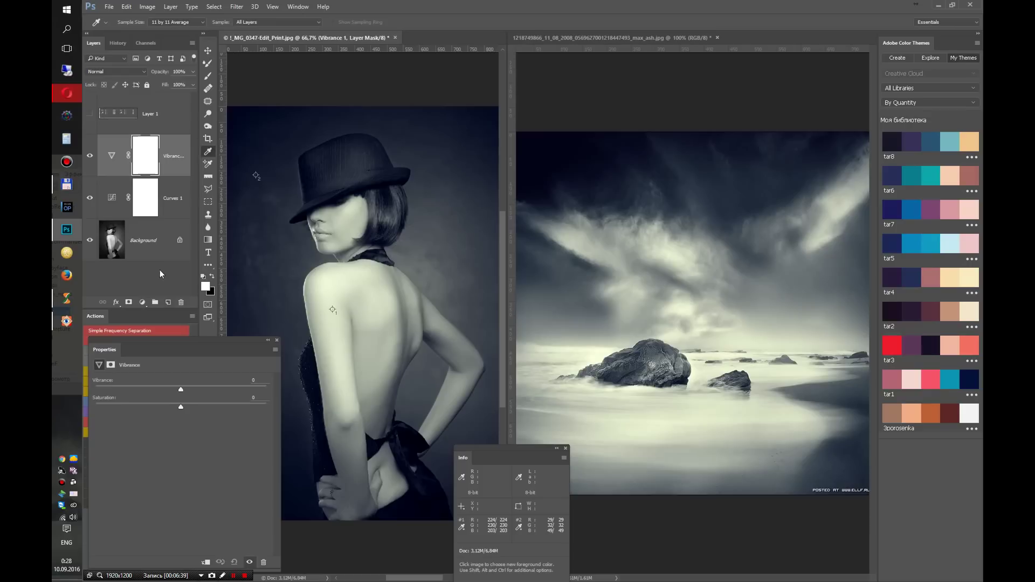
{"action": "left_click_drag", "start_coordinate": [181, 389], "coordinate": [164, 390]}
{"action": "left_click", "coordinate": [112, 198]}
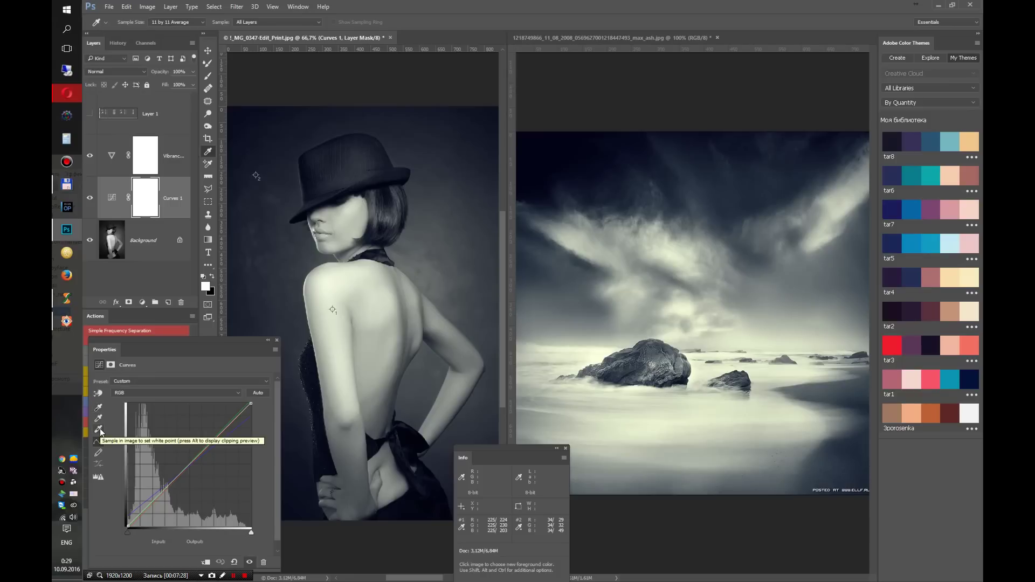
{"action": "left_click", "coordinate": [99, 430]}
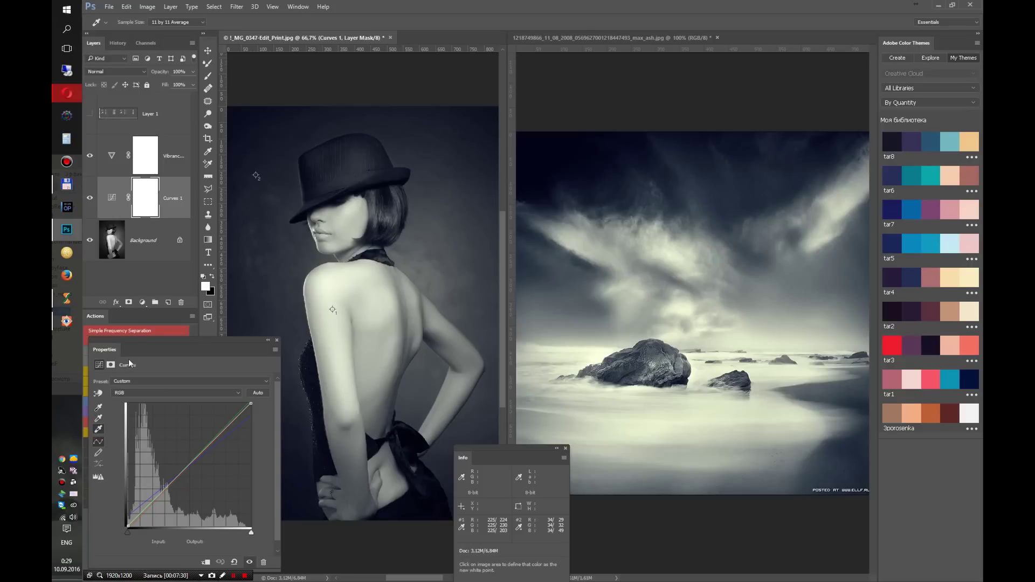
{"action": "left_click_drag", "start_coordinate": [137, 338], "coordinate": [210, 319]}
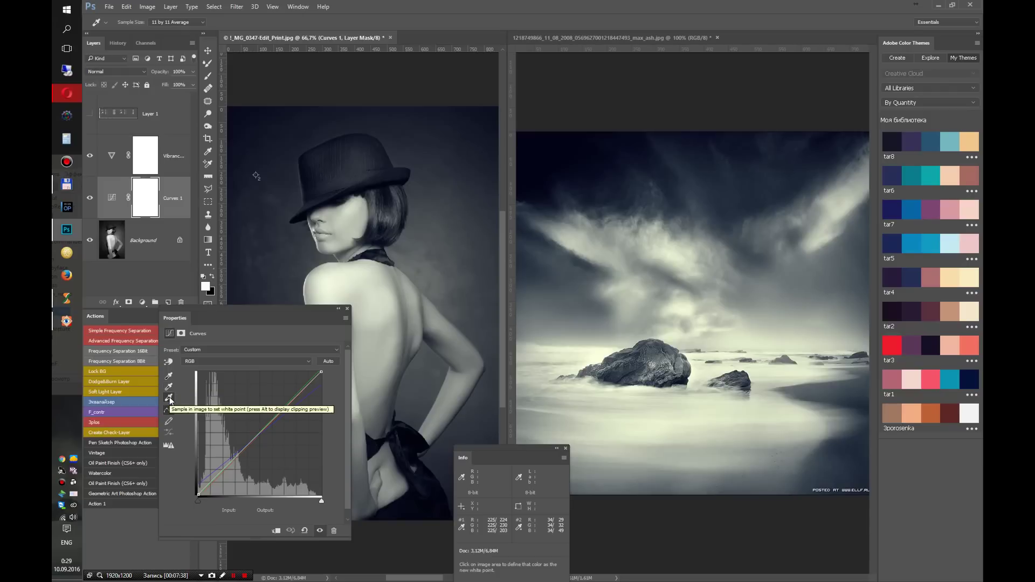
Step: Reset the Curves highlight target to pure white 255/255/255 and save it as default
{"action": "double_click", "coordinate": [169, 398]}
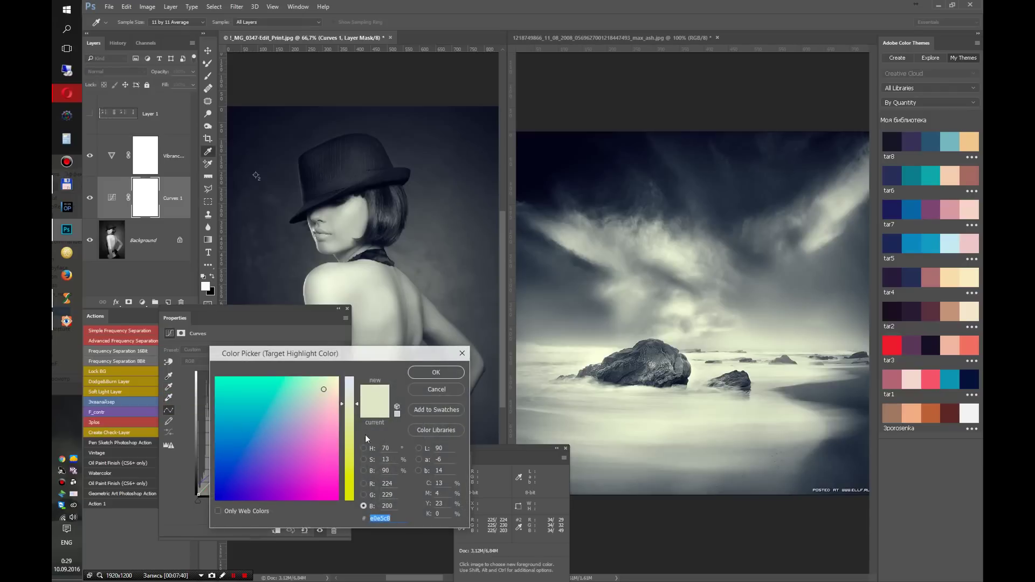
{"action": "left_click", "coordinate": [390, 482]}
{"action": "type", "text": "2"}
{"action": "type", "text": "2"}
{"action": "type", "text": "55"}
{"action": "key", "text": "BackSpace"}
{"action": "key", "text": "BackSpace"}
{"action": "type", "text": "25"}
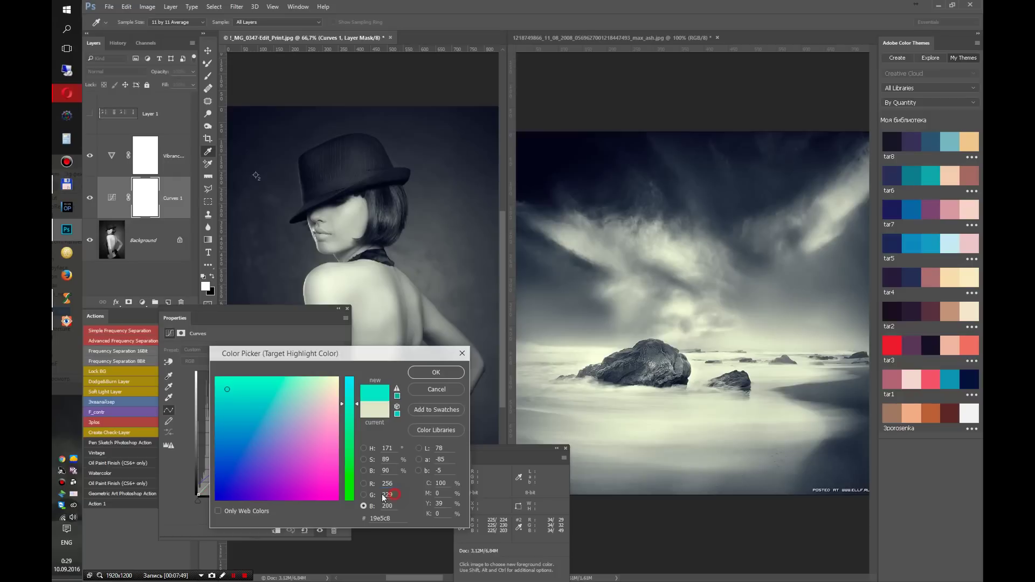
{"action": "left_click", "coordinate": [543, 215]}
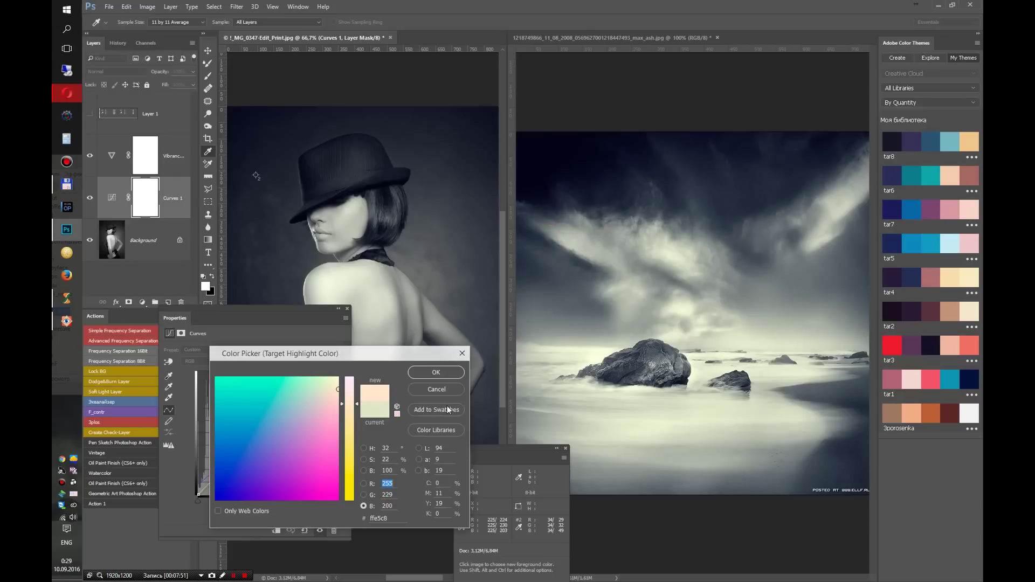
{"action": "key", "text": "Tab"}
{"action": "type", "text": "255"}
{"action": "key", "text": "Tab"}
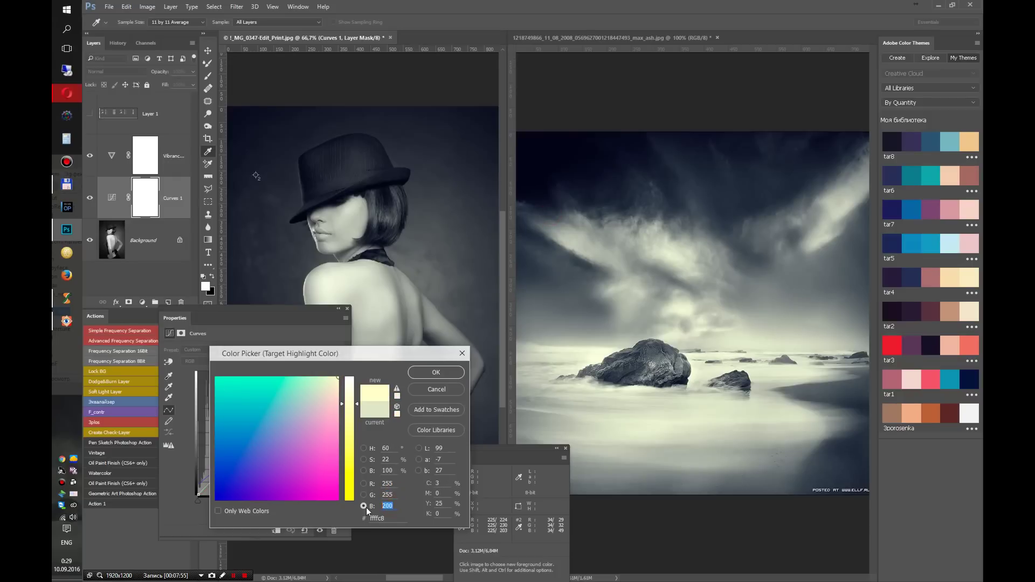
{"action": "type", "text": "255"}
{"action": "left_click", "coordinate": [438, 373]}
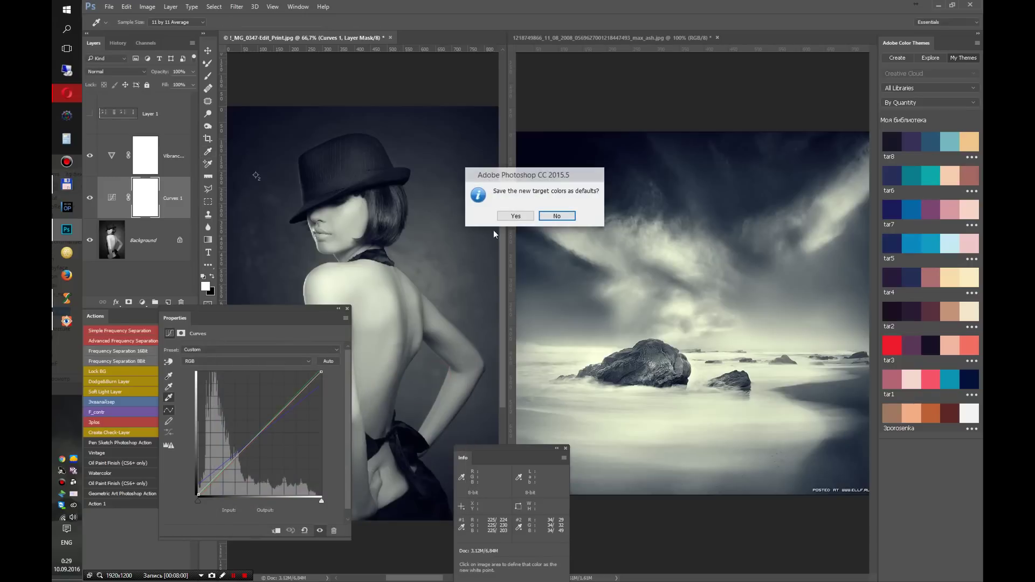
{"action": "left_click", "coordinate": [516, 216]}
Step: Reset the Curves shadow target to pure black 0/0/0 and save it as default
{"action": "double_click", "coordinate": [168, 375]}
{"action": "double_click", "coordinate": [392, 484]}
{"action": "type", "text": "0"}
{"action": "key", "text": "Tab"}
{"action": "type", "text": "0"}
{"action": "left_click", "coordinate": [386, 506]}
{"action": "type", "text": "0"}
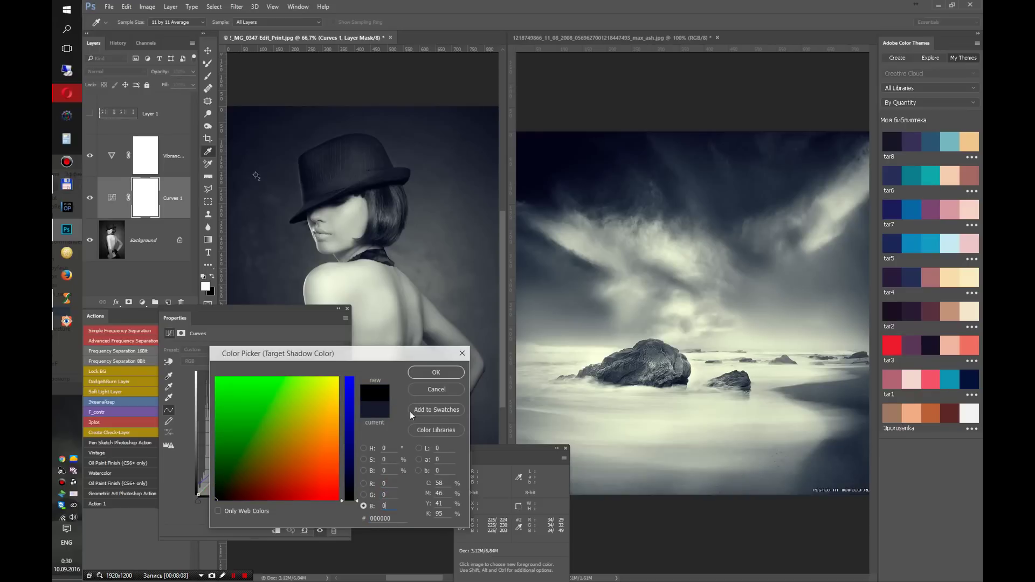
{"action": "left_click", "coordinate": [432, 374]}
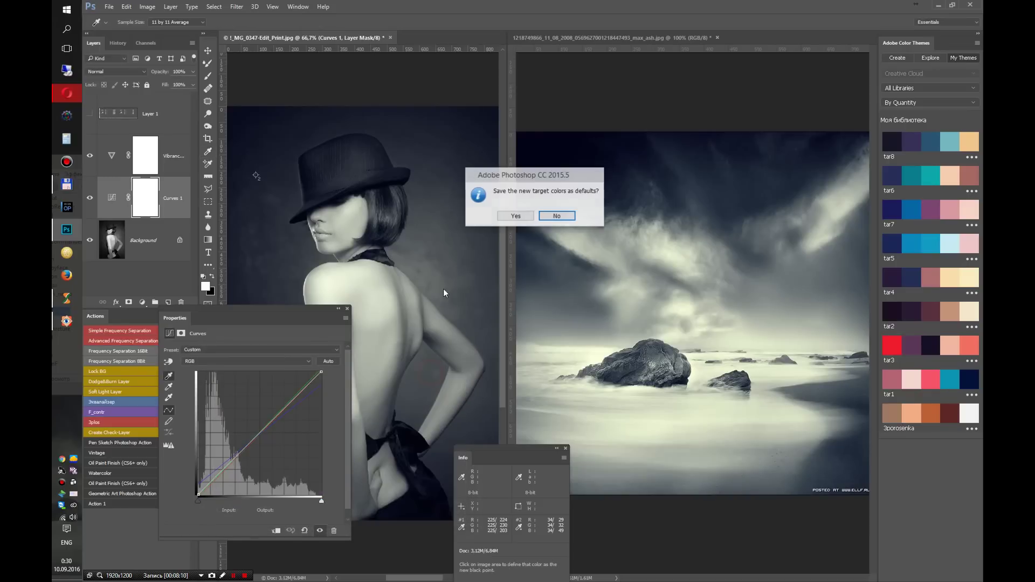
{"action": "left_click", "coordinate": [516, 216]}
Step: Confirm the midtone target as neutral grey 128/128/128
{"action": "double_click", "coordinate": [169, 386]}
{"action": "left_click", "coordinate": [388, 482]}
{"action": "left_click", "coordinate": [392, 496]}
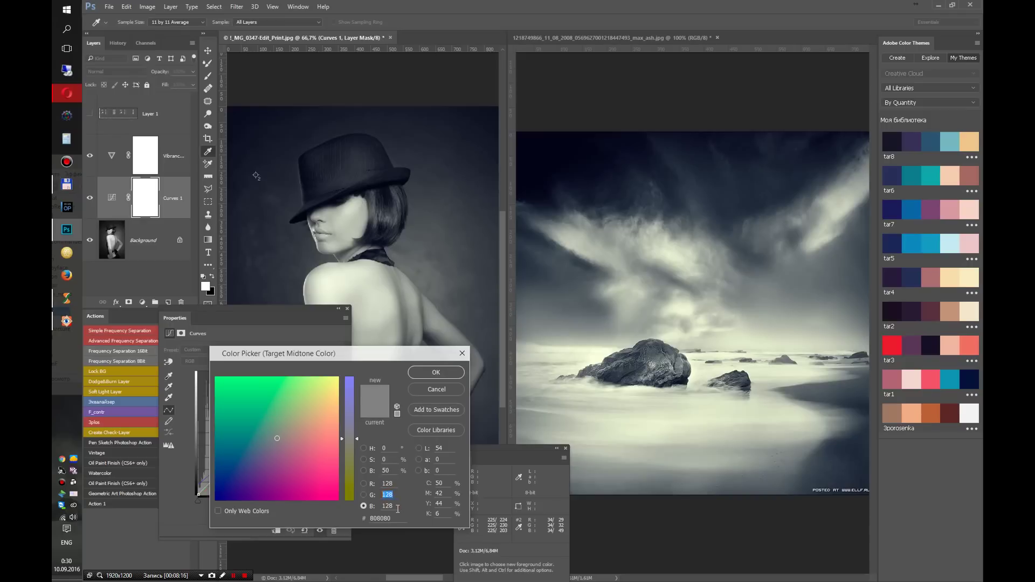
{"action": "left_click", "coordinate": [395, 506]}
{"action": "left_click", "coordinate": [426, 373]}
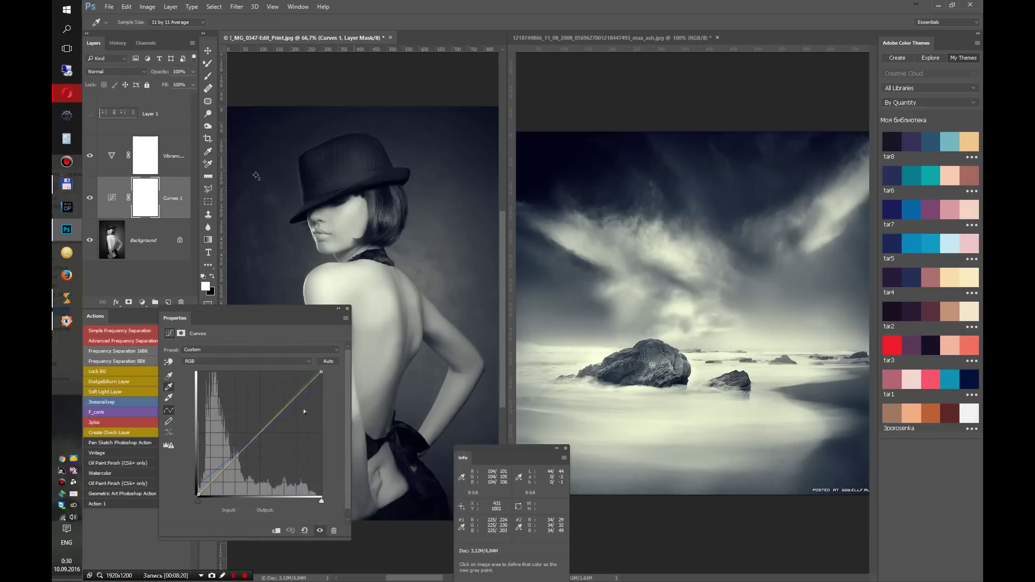
{"action": "left_click", "coordinate": [348, 308]}
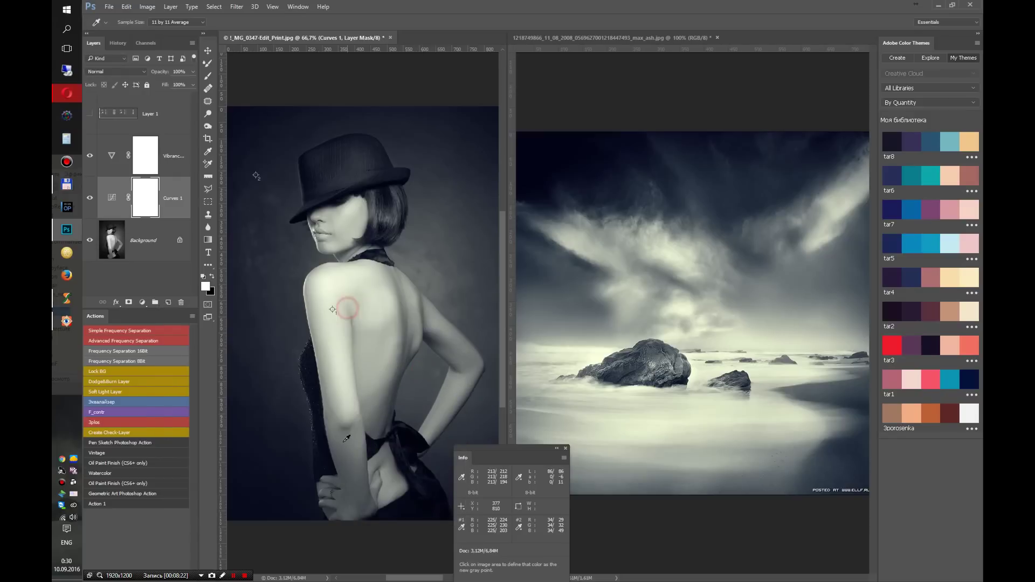
Step: Move the Info readout up and turn on Layer 6 to show its portrait on the left half
{"action": "left_click_drag", "start_coordinate": [529, 448], "coordinate": [535, 396]}
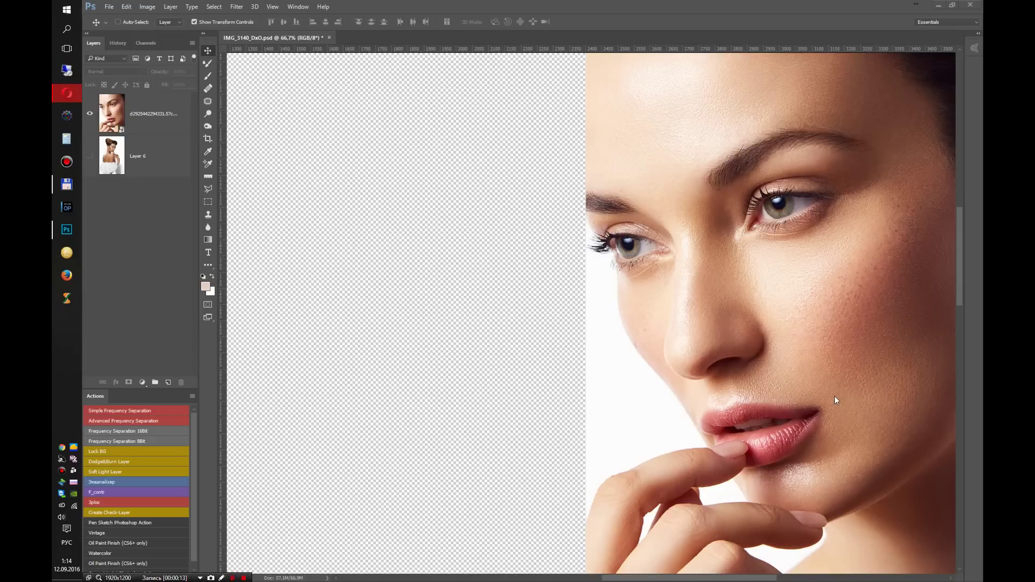
{"action": "left_click", "coordinate": [90, 156]}
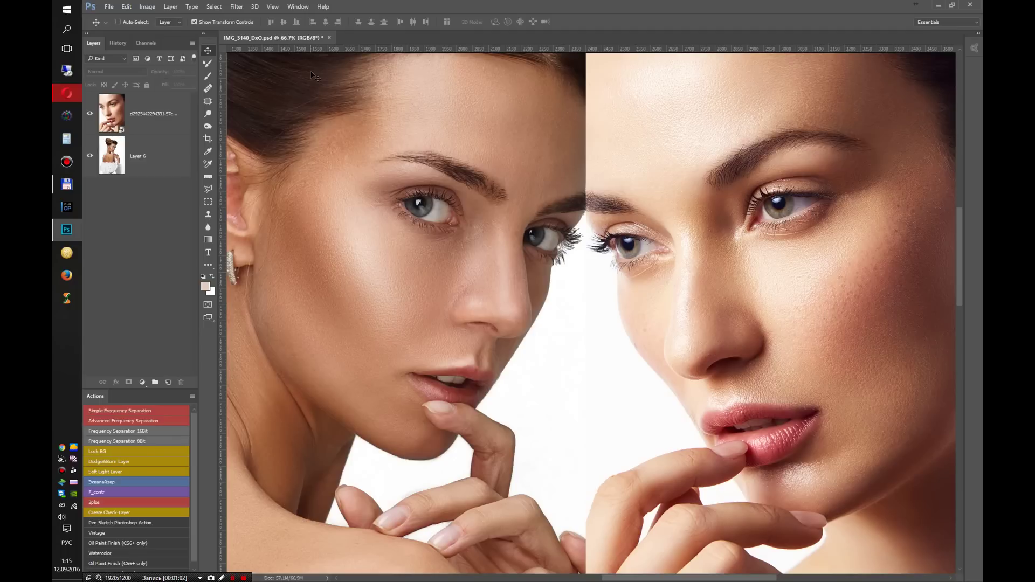
Step: Show the Info panel and place Color Samplers on the right face's cheek and beside its eye
{"action": "left_click", "coordinate": [297, 7]}
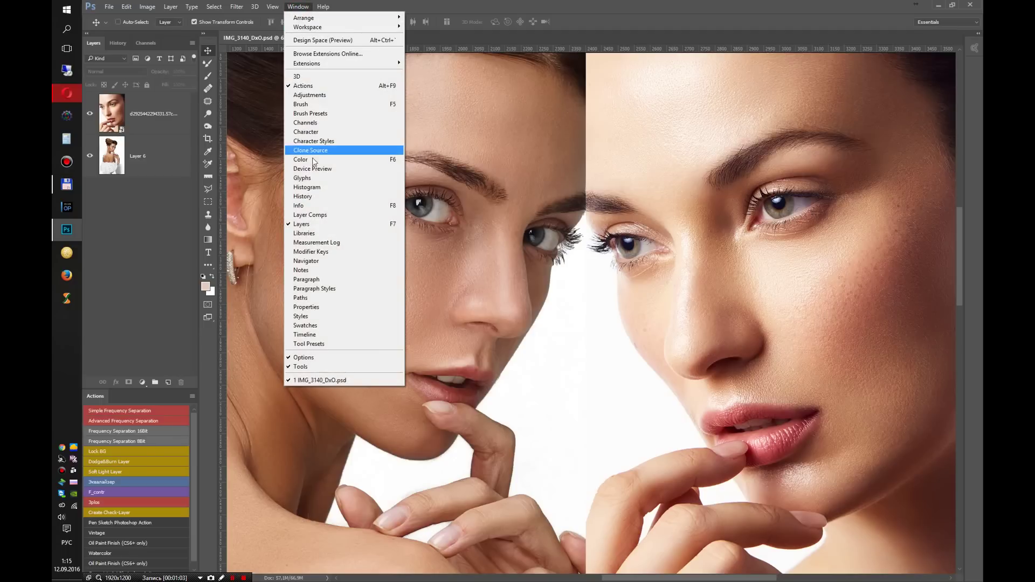
{"action": "left_click", "coordinate": [305, 206]}
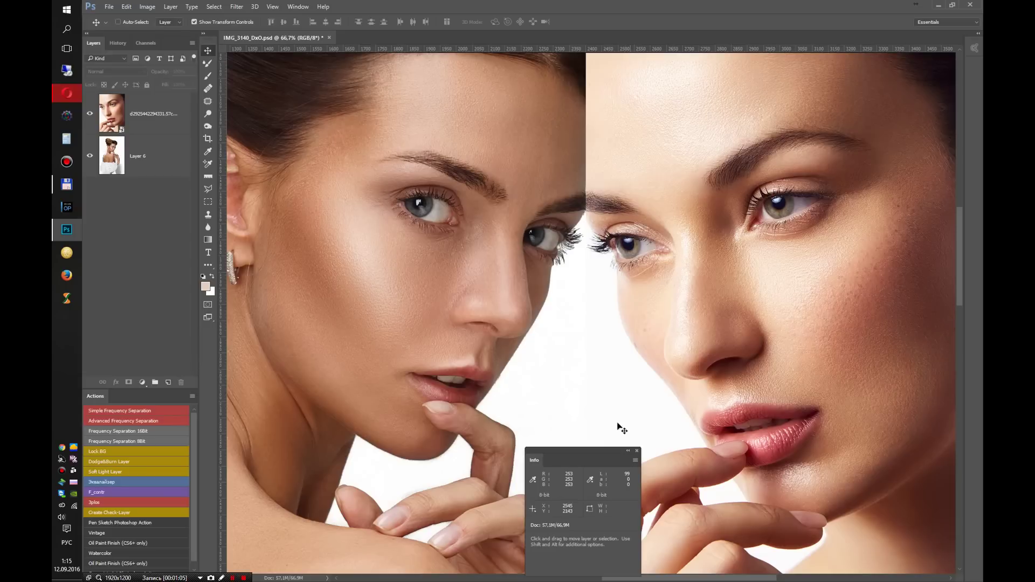
{"action": "left_click_drag", "start_coordinate": [588, 448], "coordinate": [583, 447]}
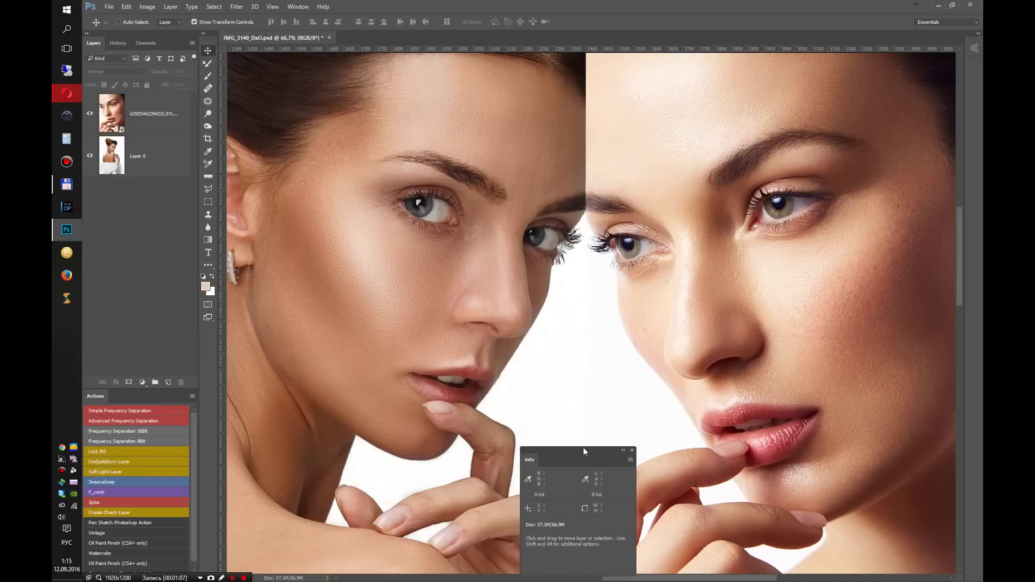
{"action": "left_click", "coordinate": [208, 164]}
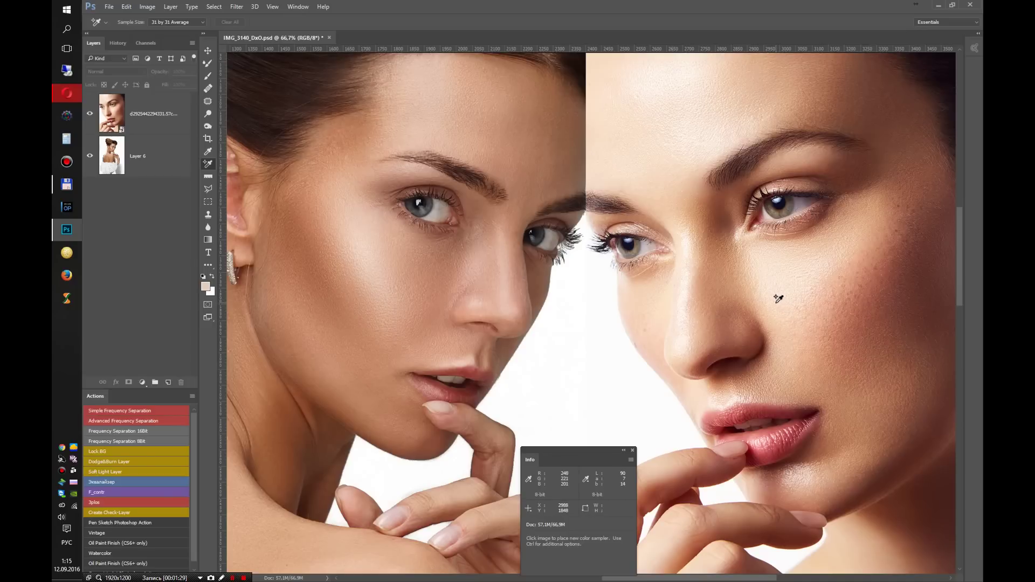
{"action": "left_click", "coordinate": [777, 303]}
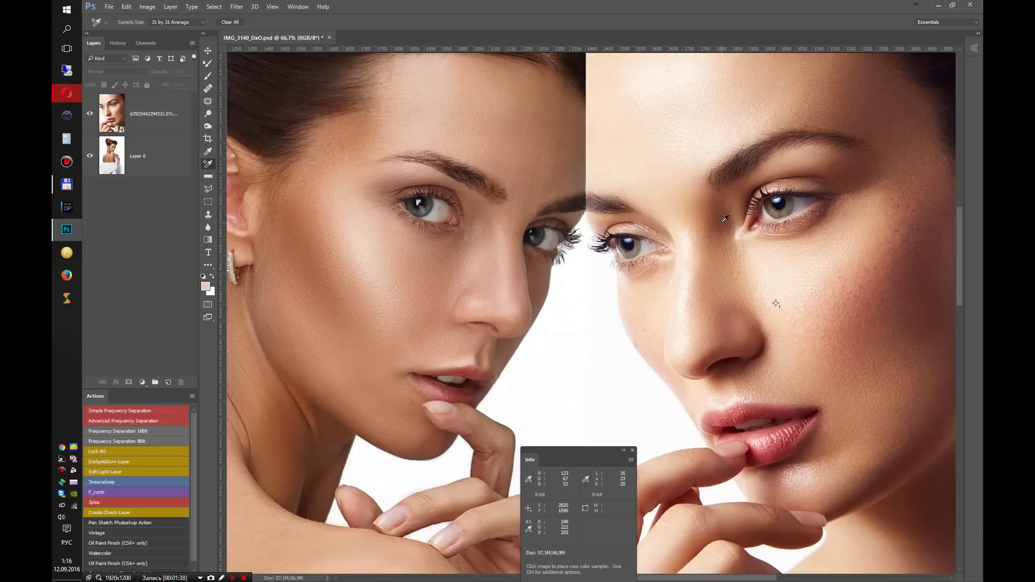
{"action": "left_click", "coordinate": [723, 222]}
Step: Screen-capture the Info panel's two colour-sampler readouts and copy the capture to the clipboard
{"action": "key", "text": "ctrl"}
{"action": "key", "text": "Print"}
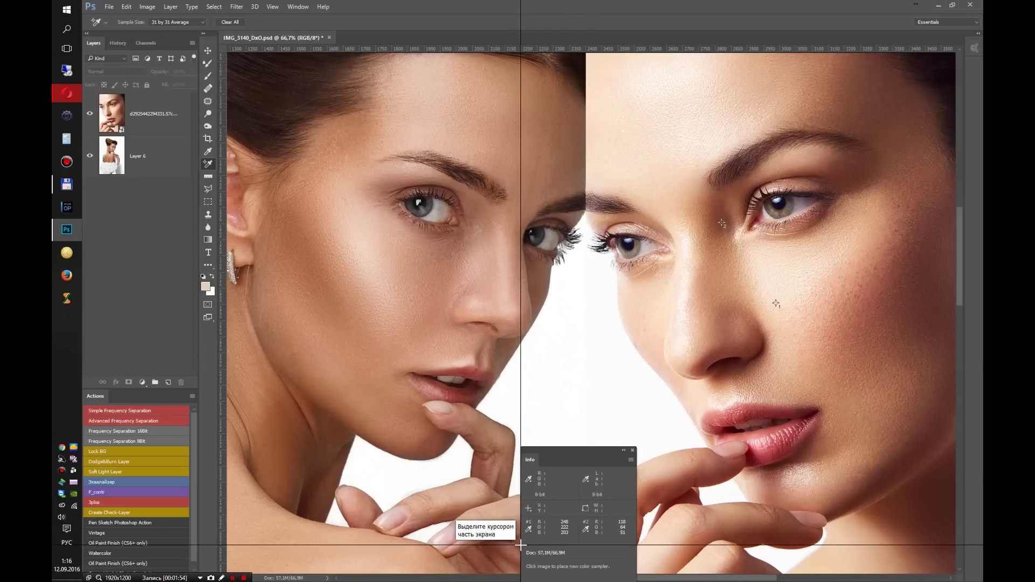
{"action": "left_click_drag", "start_coordinate": [521, 545], "coordinate": [631, 516]}
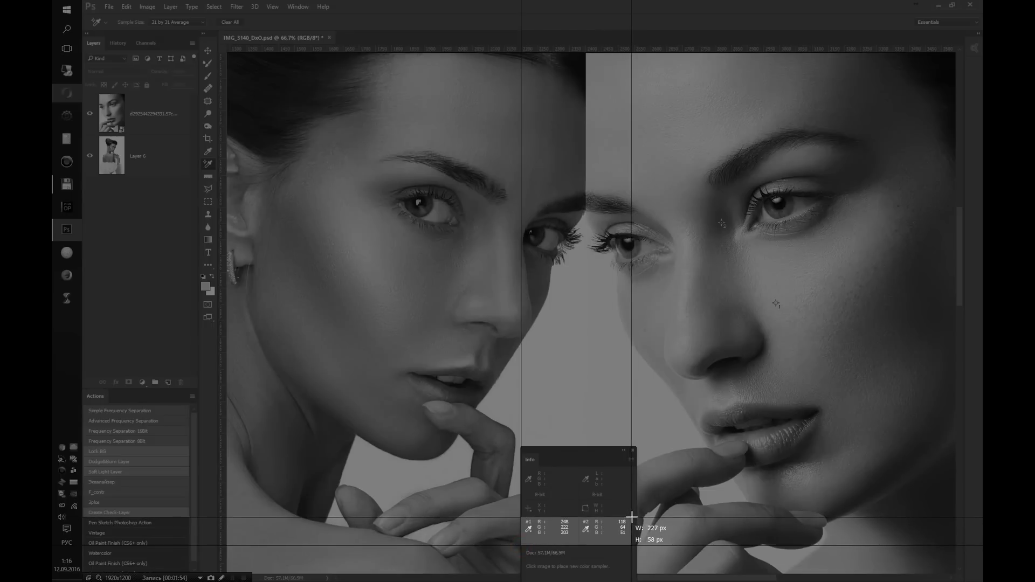
{"action": "left_click_drag", "start_coordinate": [631, 516], "coordinate": [638, 517]}
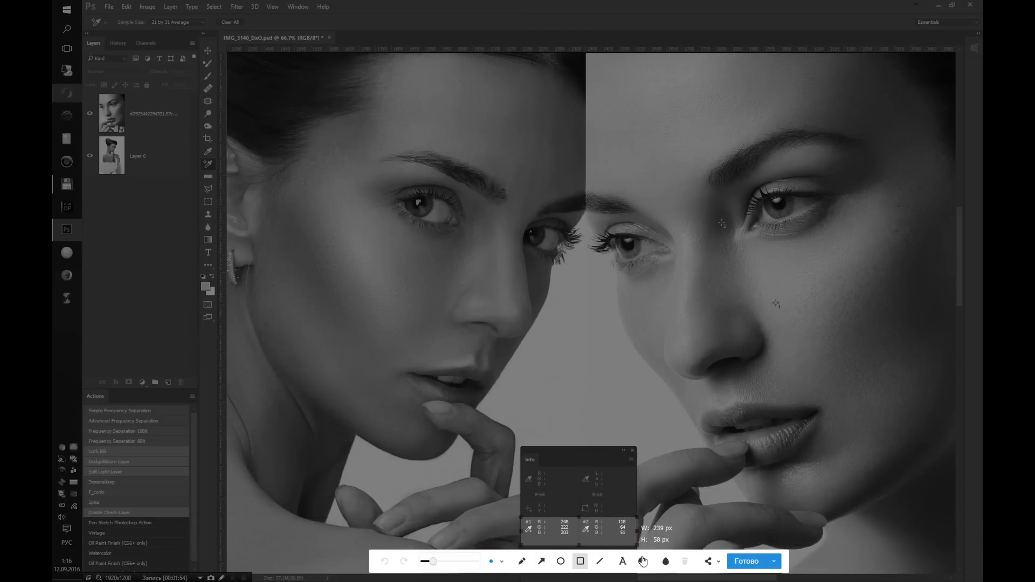
{"action": "left_click", "coordinate": [774, 562]}
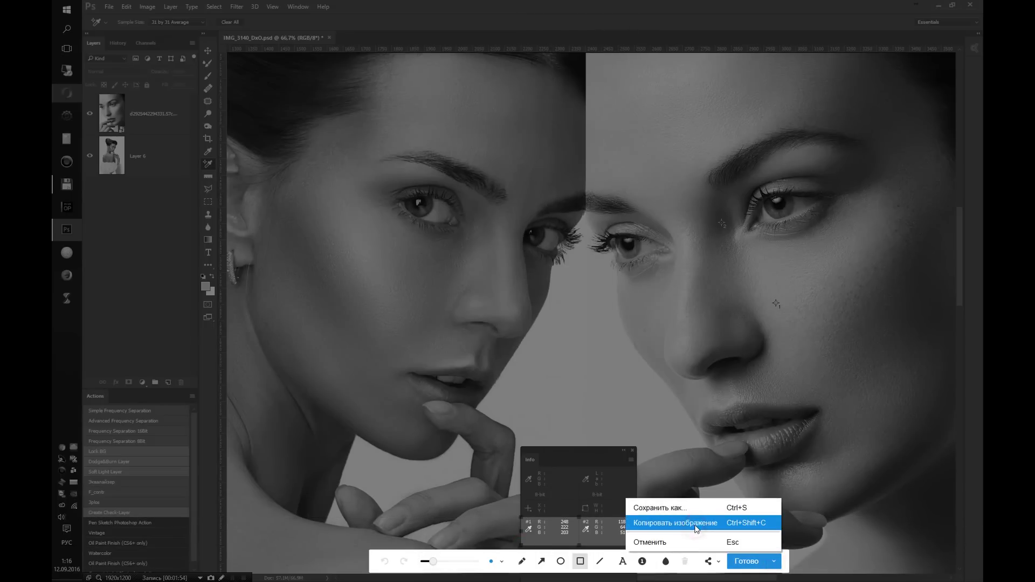
{"action": "left_click", "coordinate": [697, 523]}
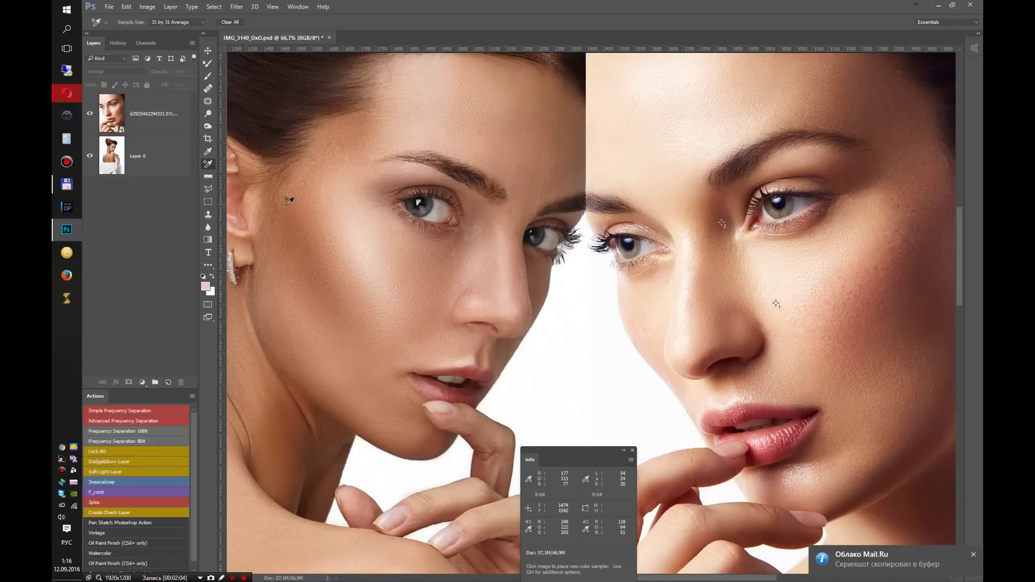
Step: Paste the readouts as Layer 7, enlarged and placed in the image's top-left corner
{"action": "key", "text": "ctrl+v"}
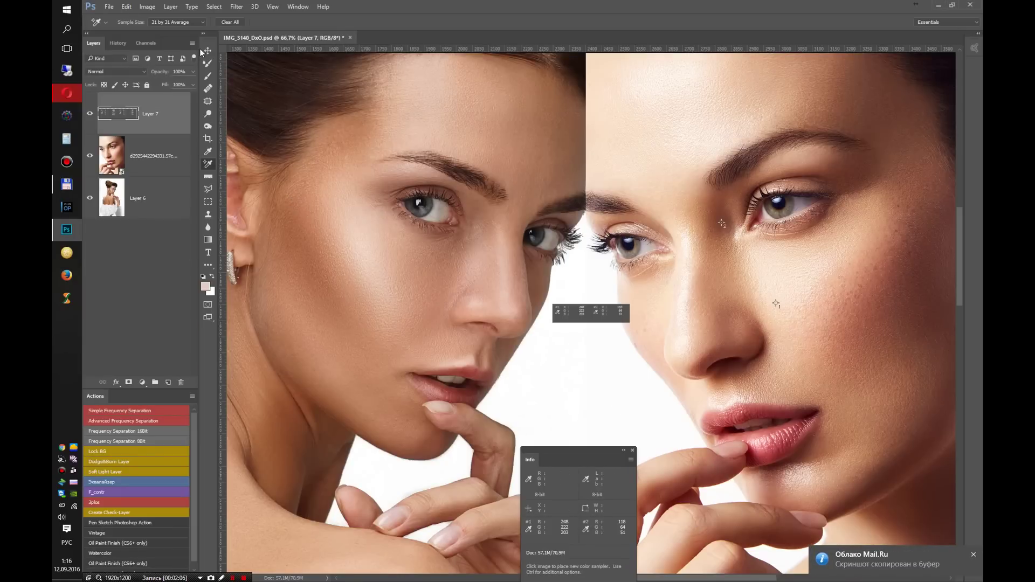
{"action": "left_click", "coordinate": [208, 50]}
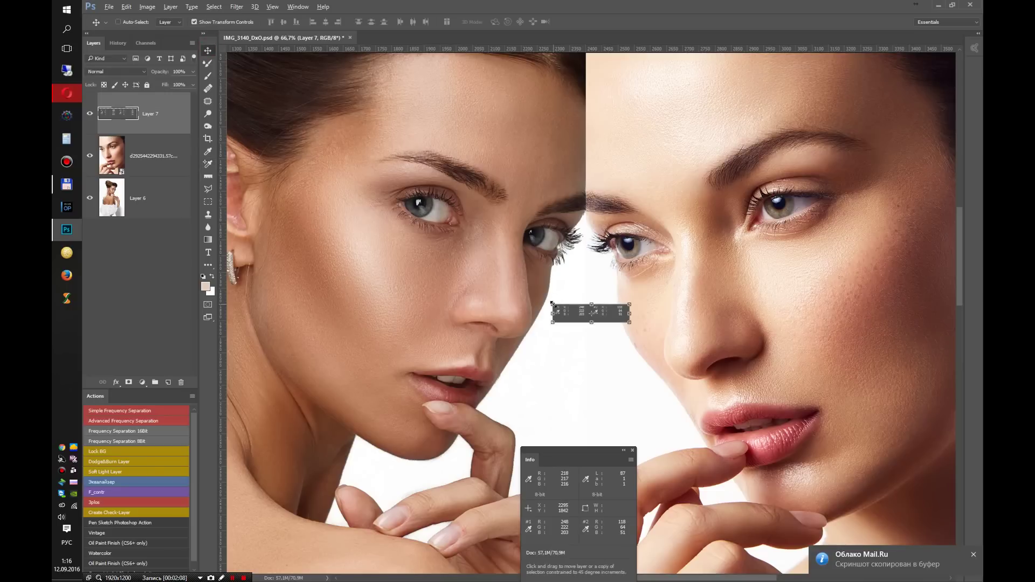
{"action": "left_click_drag", "start_coordinate": [551, 303], "coordinate": [526, 297]}
{"action": "left_click_drag", "start_coordinate": [613, 317], "coordinate": [316, 74]}
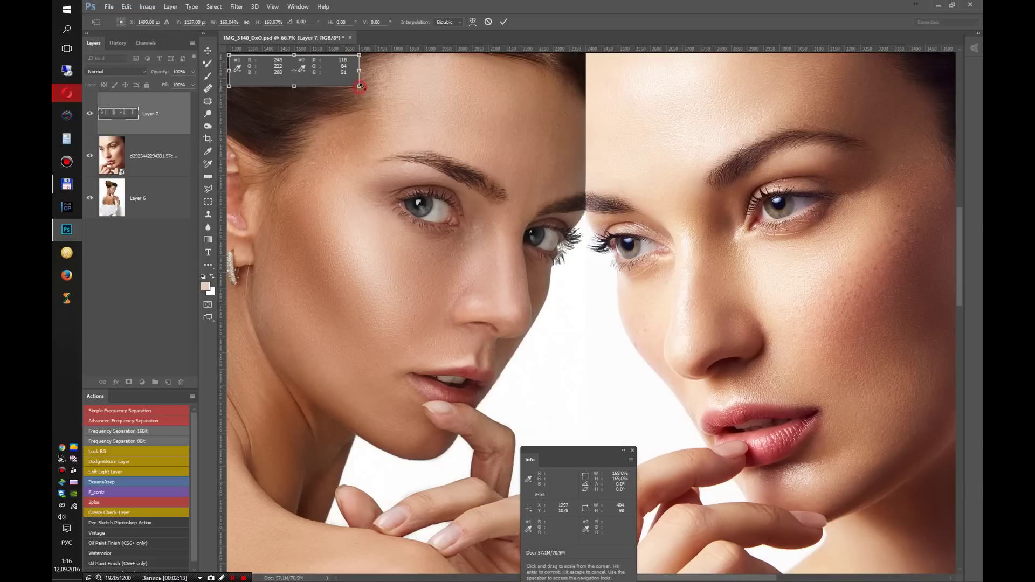
{"action": "left_click_drag", "start_coordinate": [359, 86], "coordinate": [374, 89]}
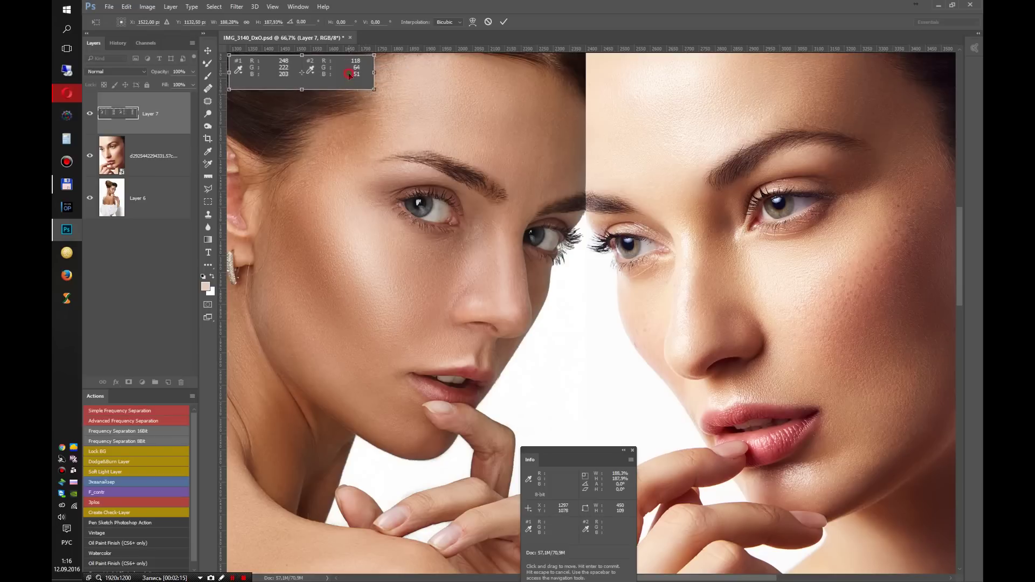
{"action": "double_click", "coordinate": [349, 74]}
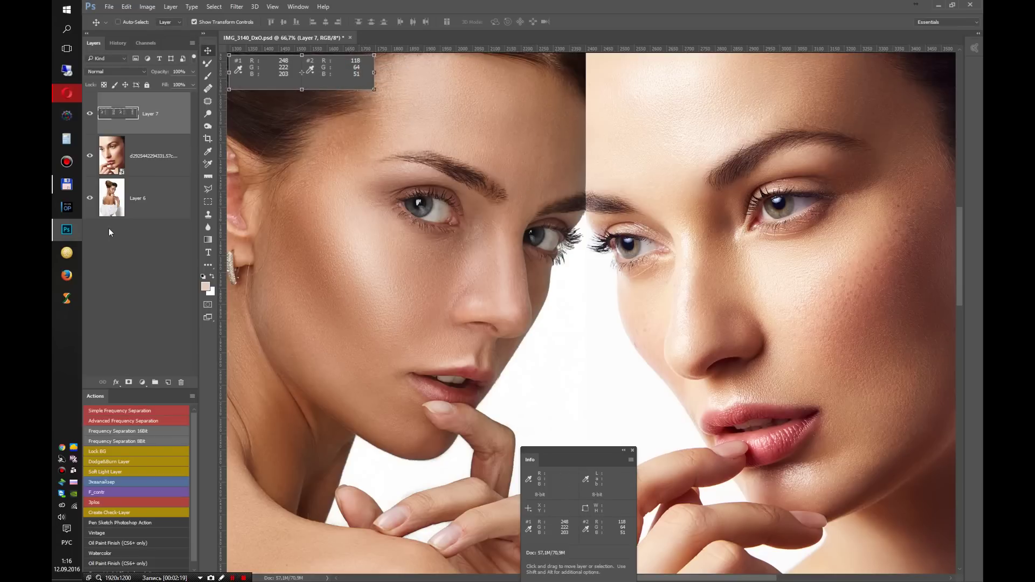
Step: Add a Curves adjustment layer directly above Layer 6
{"action": "left_click", "coordinate": [118, 188]}
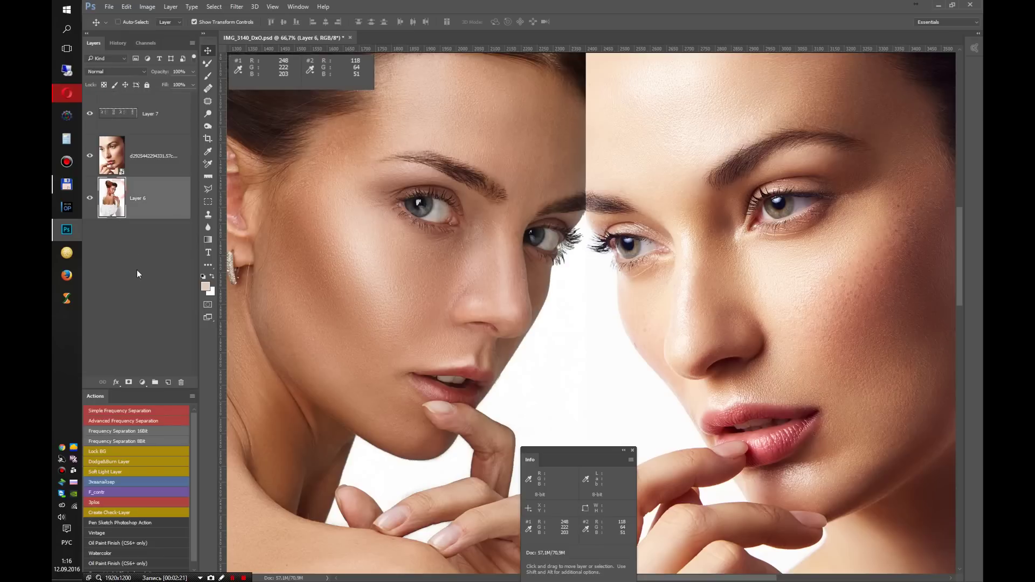
{"action": "left_click", "coordinate": [145, 383]}
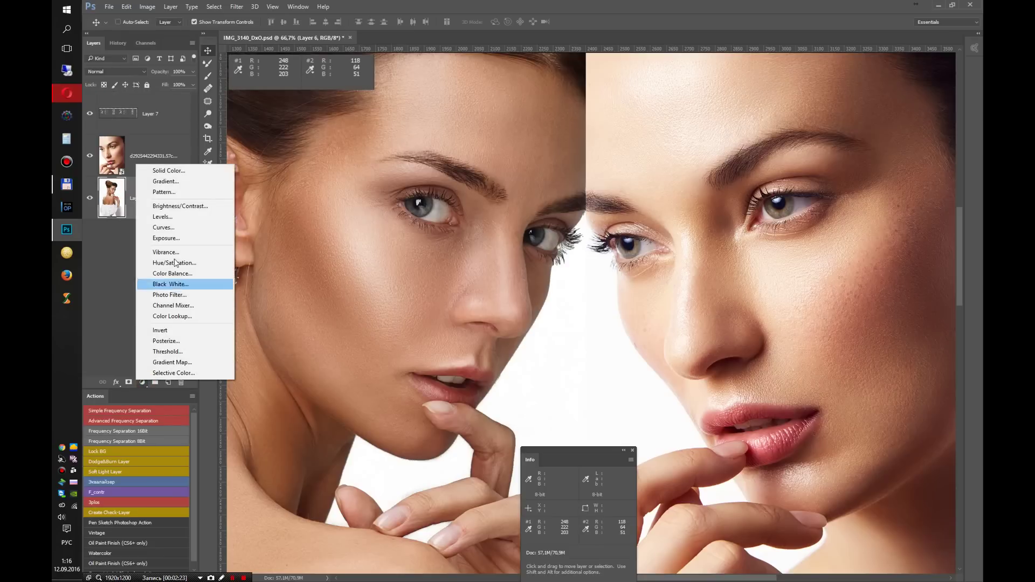
{"action": "left_click", "coordinate": [173, 228]}
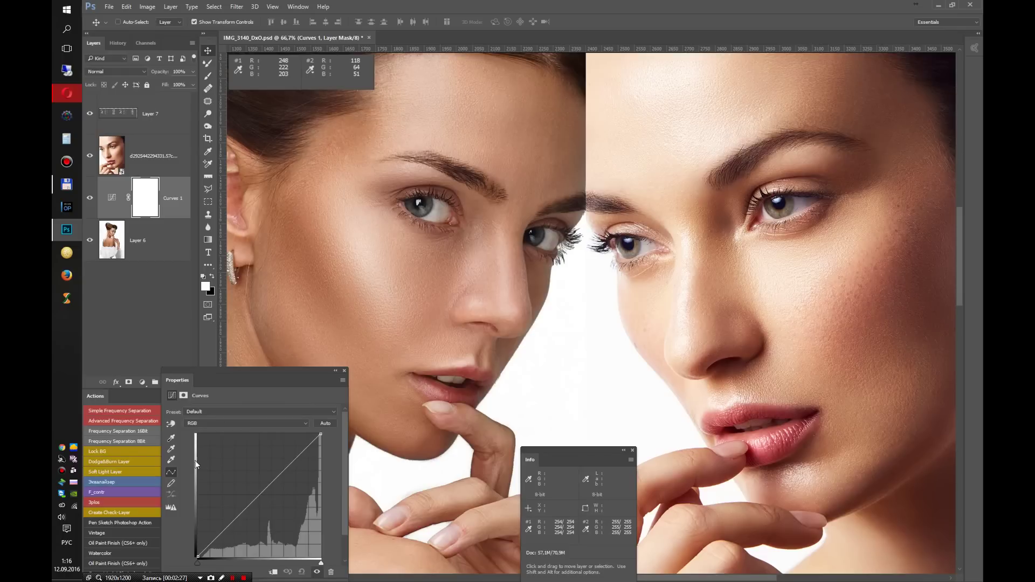
Step: Set the Curves highlight target colour to RGB 248/222/203, without saving it as default
{"action": "double_click", "coordinate": [173, 462]}
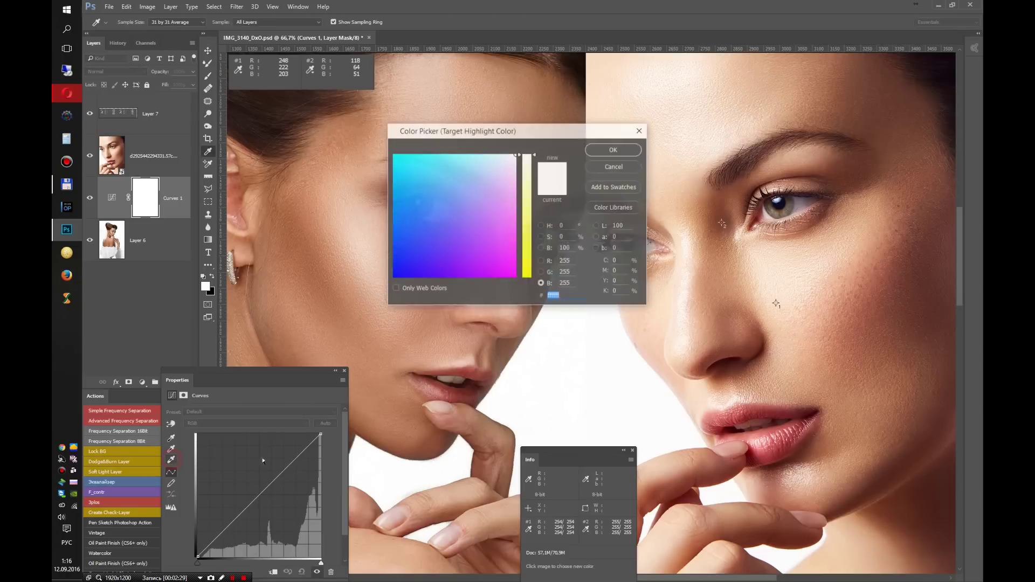
{"action": "double_click", "coordinate": [572, 260]}
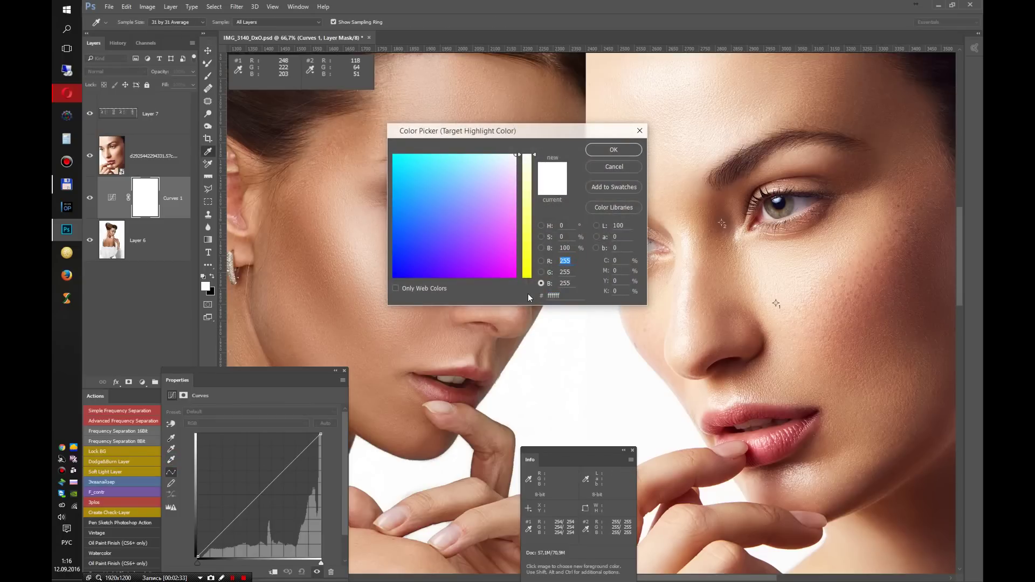
{"action": "type", "text": "248"}
{"action": "key", "text": "Tab"}
{"action": "type", "text": "222"}
{"action": "double_click", "coordinate": [573, 284]}
{"action": "type", "text": "203"}
{"action": "left_click", "coordinate": [613, 153]}
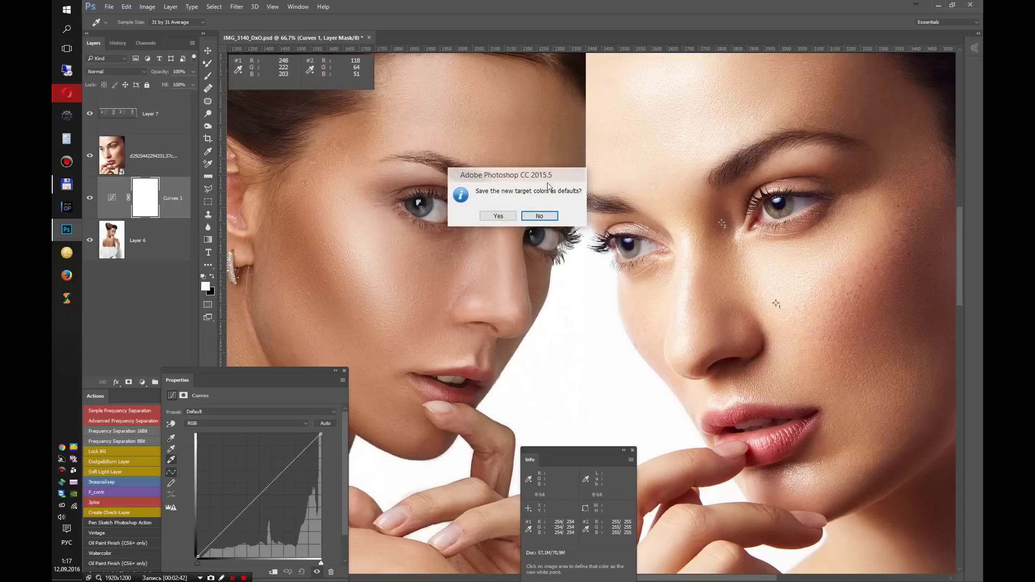
{"action": "left_click", "coordinate": [540, 216]}
Step: Set the Curves shadow target colour to RGB 118/64/51, without saving it as default
{"action": "left_click", "coordinate": [170, 438]}
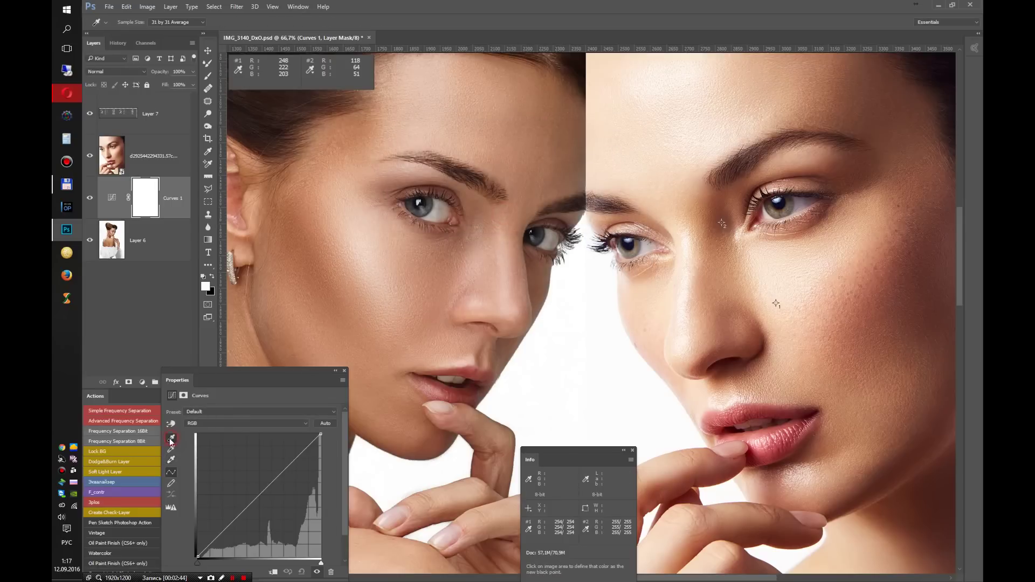
{"action": "double_click", "coordinate": [171, 439]}
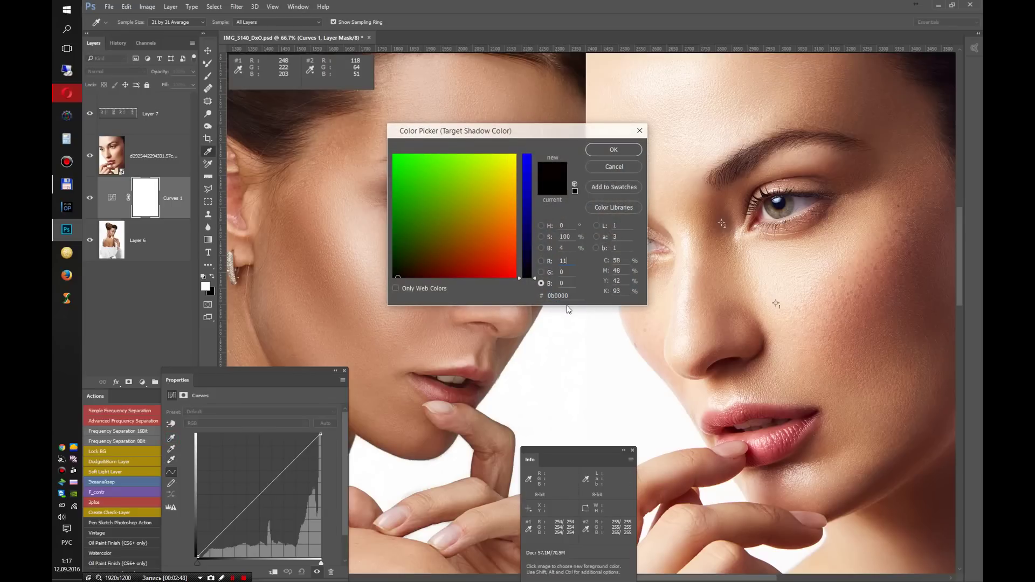
{"action": "type", "text": "118"}
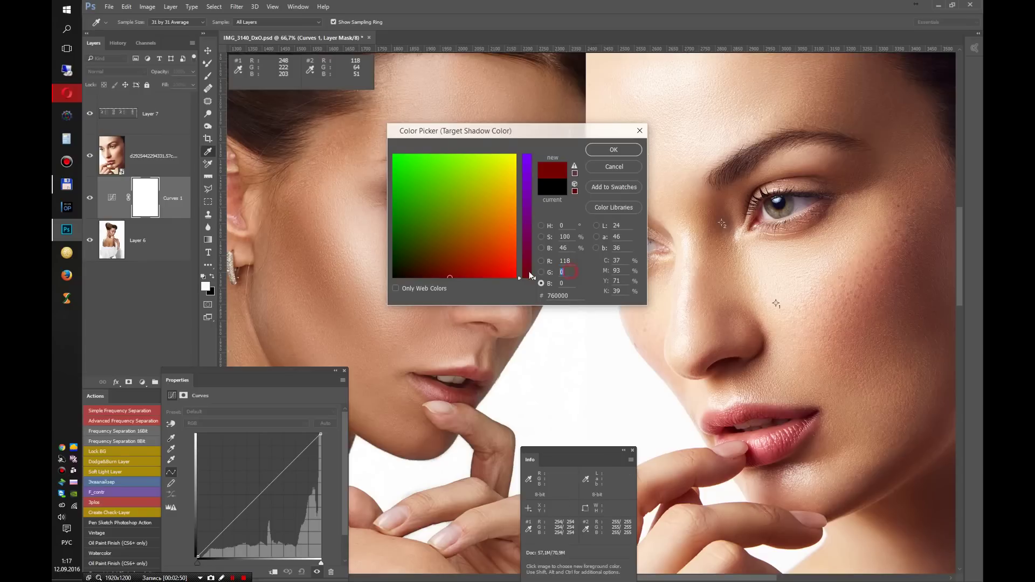
{"action": "type", "text": "64"}
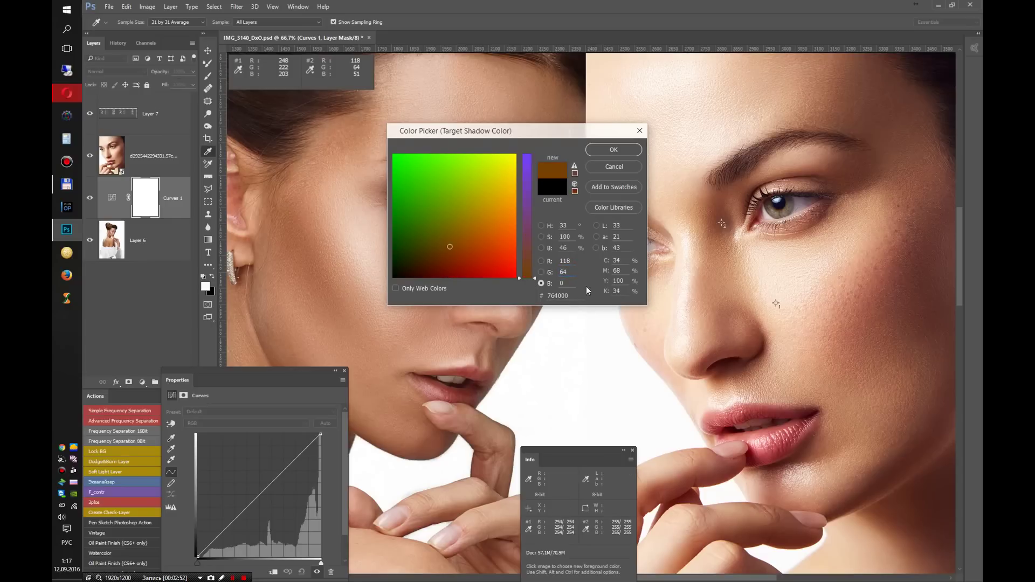
{"action": "type", "text": "51"}
{"action": "left_click", "coordinate": [619, 152]}
{"action": "left_click", "coordinate": [504, 217]}
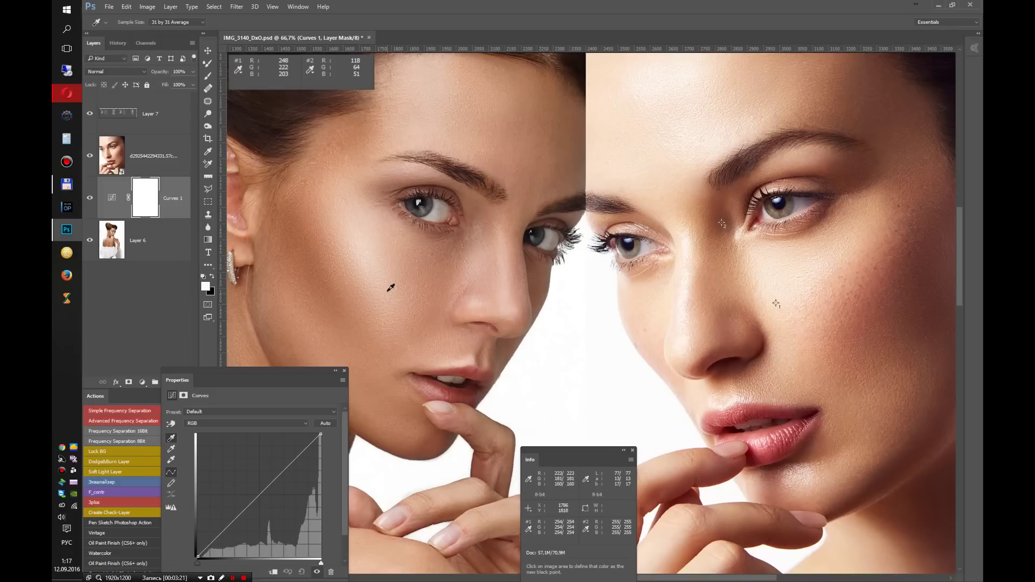
Step: Add points to Curves 1, pulling the shadow point down and the upper point slightly up
{"action": "left_click", "coordinate": [284, 471]}
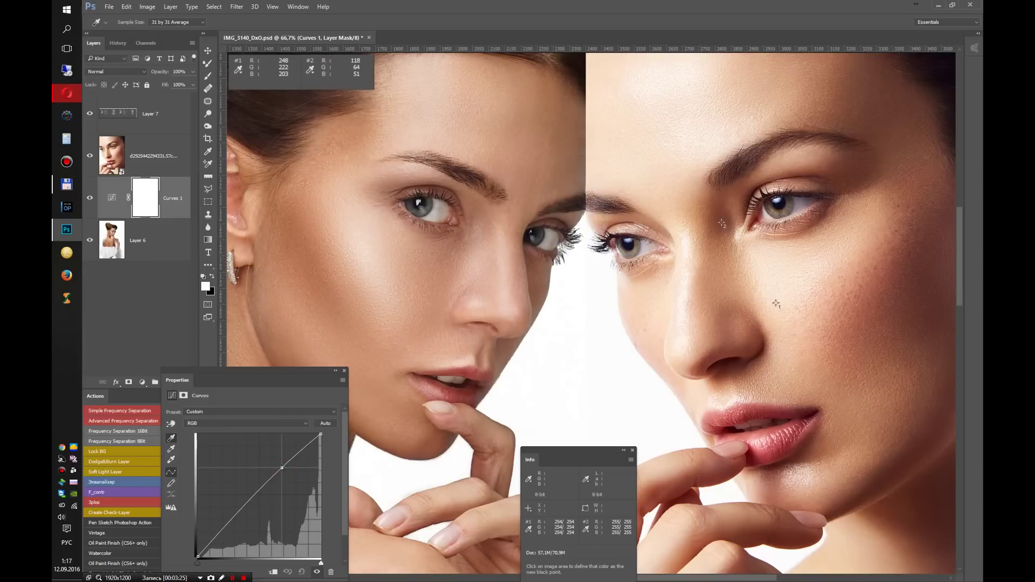
{"action": "left_click_drag", "start_coordinate": [222, 529], "coordinate": [221, 533]}
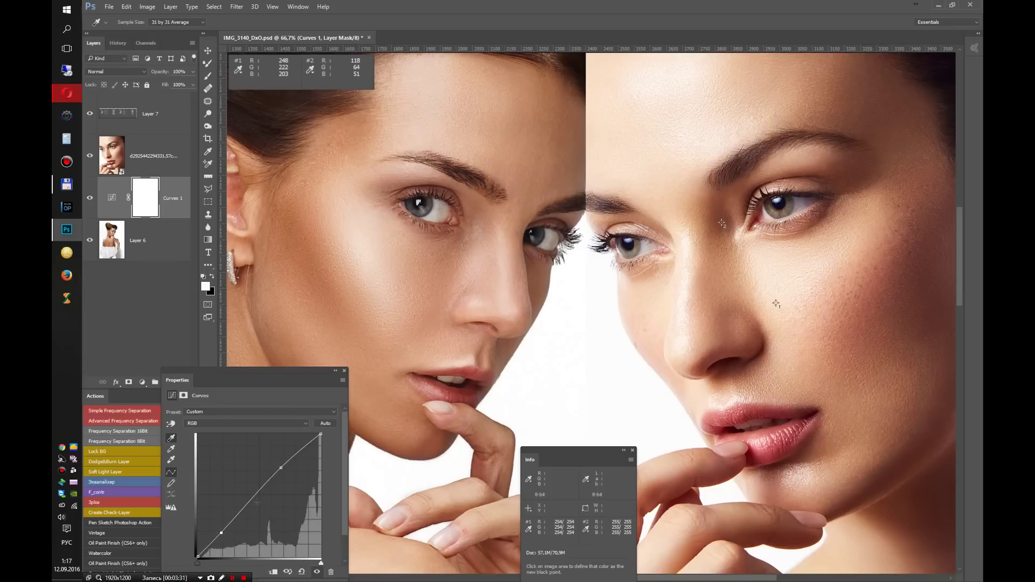
{"action": "left_click_drag", "start_coordinate": [280, 468], "coordinate": [280, 466]}
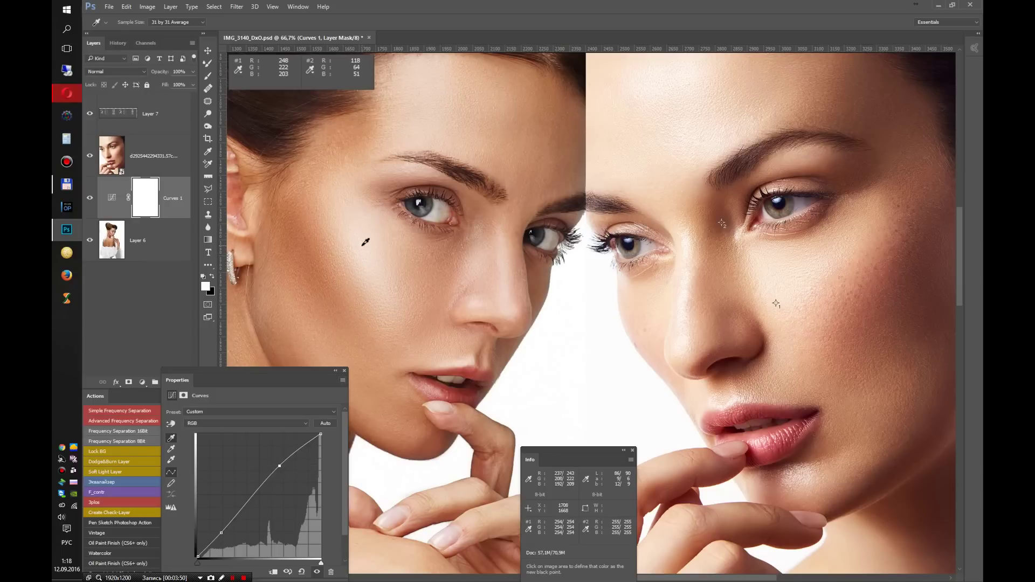
{"action": "left_click", "coordinate": [344, 371]}
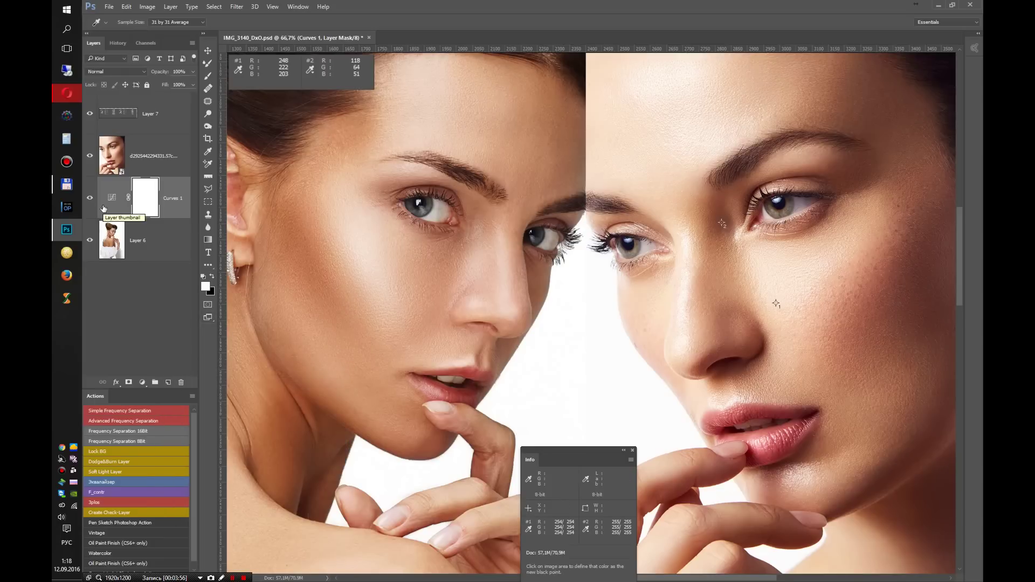
Step: Add Curves 2 and set its white point by sampling the left face's bright cheek
{"action": "left_click", "coordinate": [142, 382]}
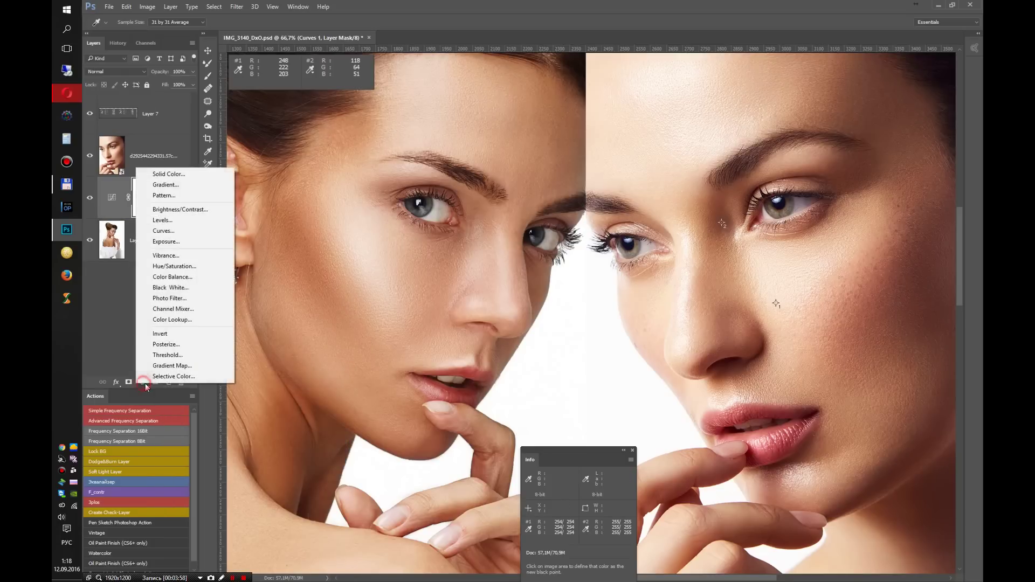
{"action": "left_click", "coordinate": [171, 236]}
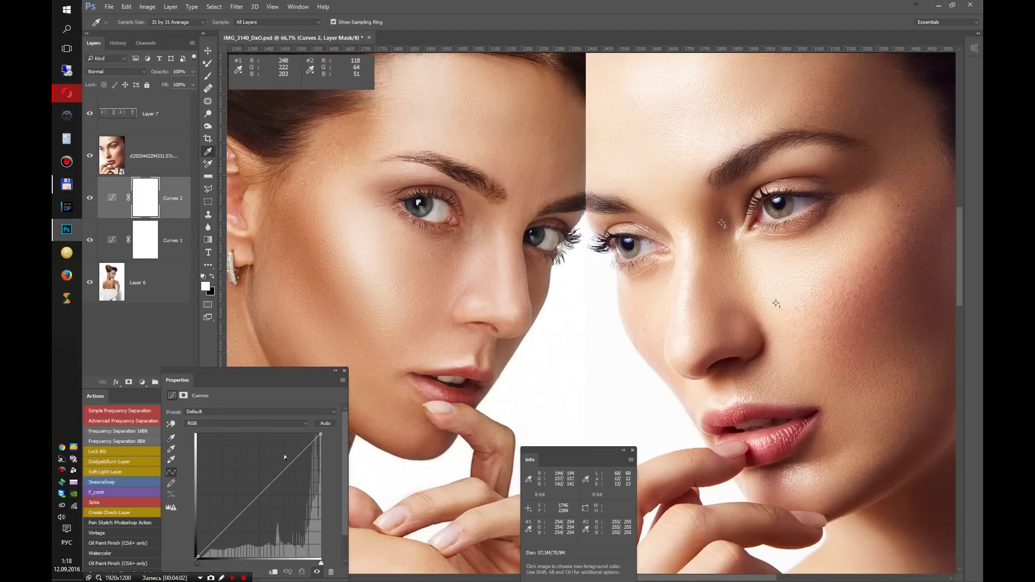
{"action": "left_click_drag", "start_coordinate": [288, 379], "coordinate": [294, 355]}
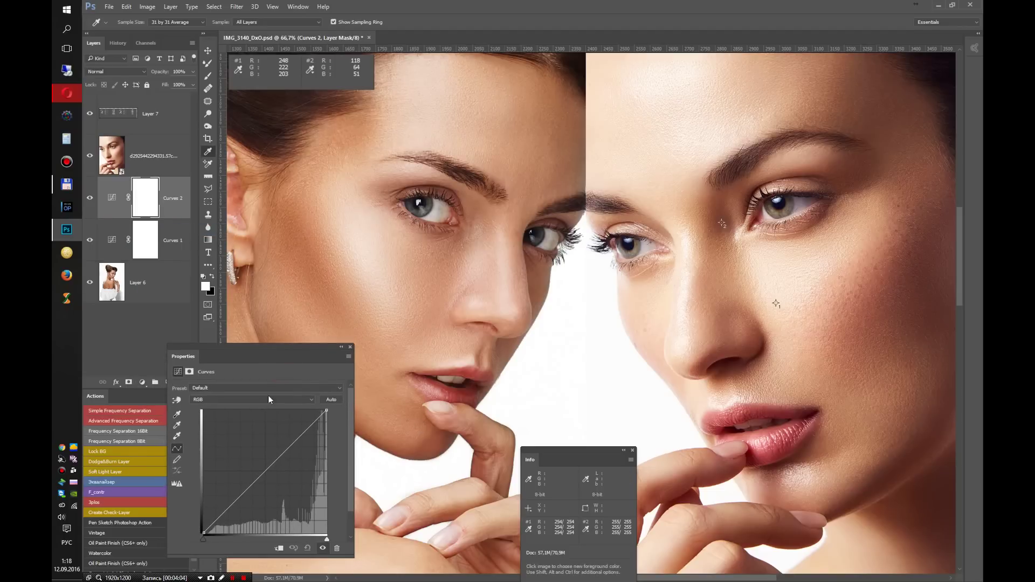
{"action": "left_click", "coordinate": [178, 437]}
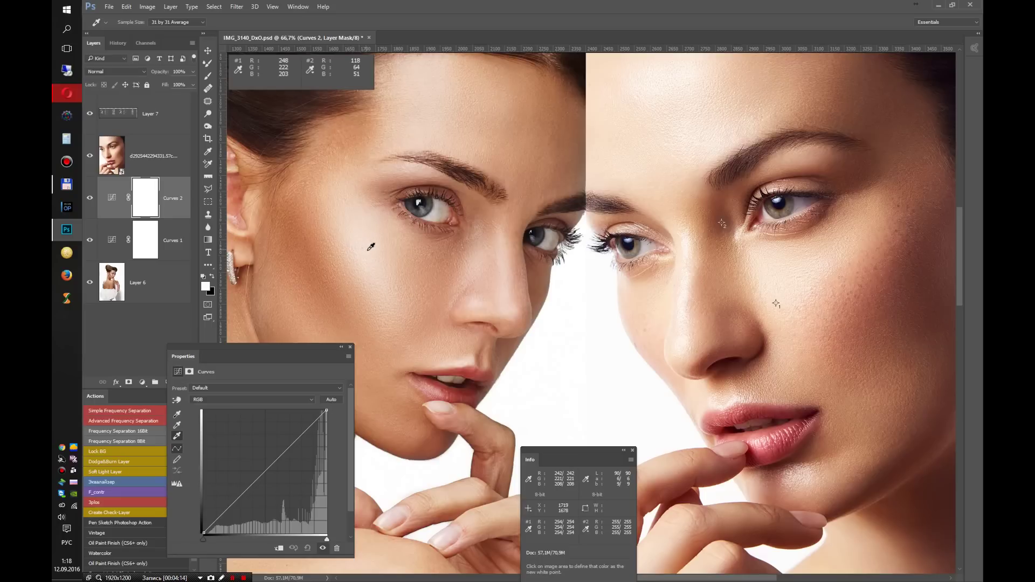
{"action": "left_click", "coordinate": [366, 246]}
{"action": "left_click", "coordinate": [177, 414]}
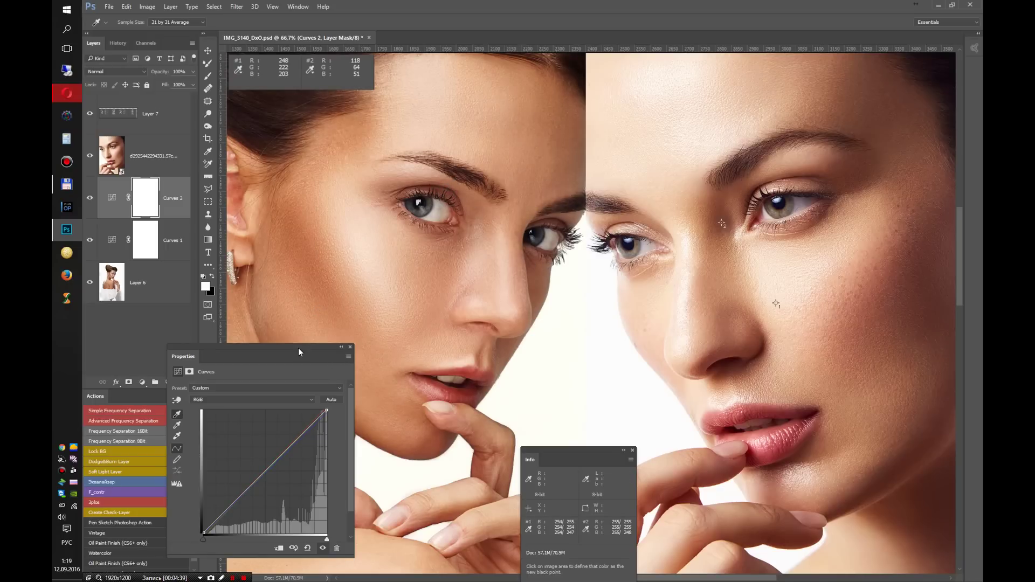
Step: On Curves 2, add a shadow point and an upper point, nudging both slightly up
{"action": "left_click_drag", "start_coordinate": [298, 348], "coordinate": [222, 338]}
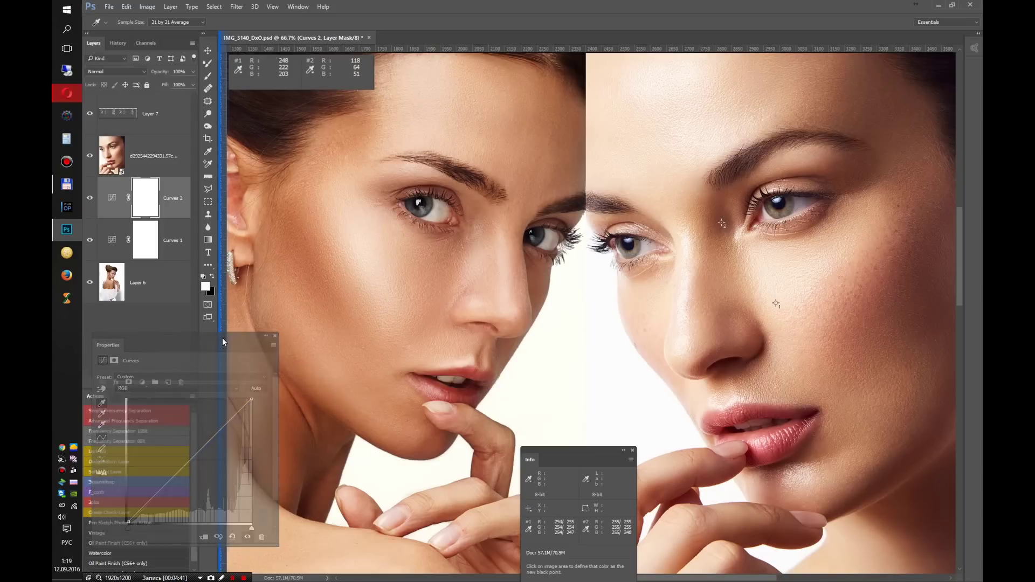
{"action": "mouse_move", "coordinate": [222, 338]}
{"action": "left_mouse_down"}
{"action": "mouse_move", "coordinate": [484, 361]}
{"action": "mouse_move", "coordinate": [560, 349]}
{"action": "left_mouse_up"}
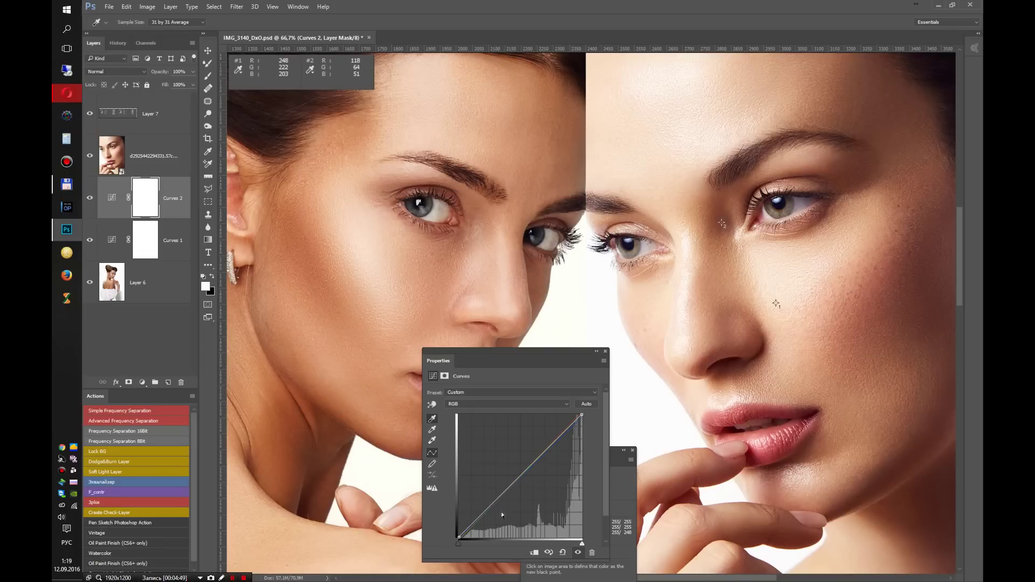
{"action": "left_click", "coordinate": [476, 519]}
{"action": "left_click", "coordinate": [553, 444]}
{"action": "left_click_drag", "start_coordinate": [553, 444], "coordinate": [554, 440]}
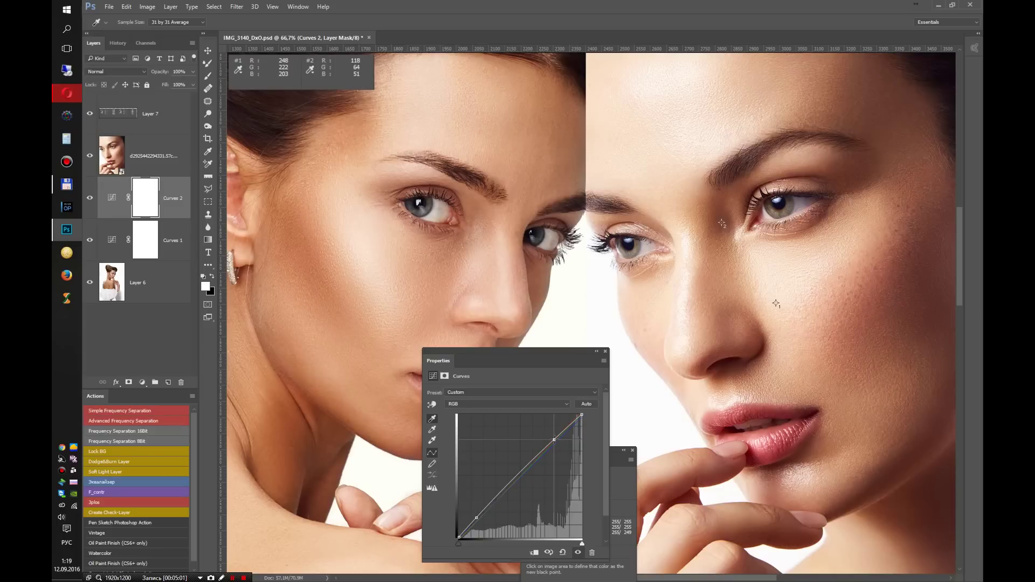
{"action": "left_click", "coordinate": [477, 517]}
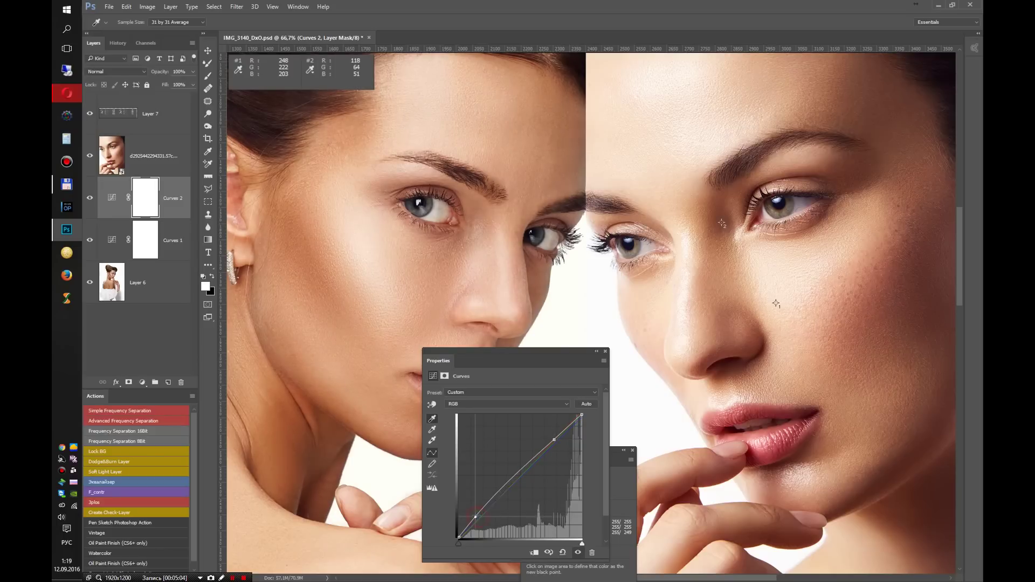
{"action": "left_click_drag", "start_coordinate": [478, 516], "coordinate": [479, 515]}
{"action": "left_click_drag", "start_coordinate": [553, 440], "coordinate": [555, 438]}
{"action": "mouse_move", "coordinate": [535, 351]}
{"action": "left_mouse_down"}
{"action": "mouse_move", "coordinate": [246, 494]}
{"action": "mouse_move", "coordinate": [235, 370]}
{"action": "left_mouse_up"}
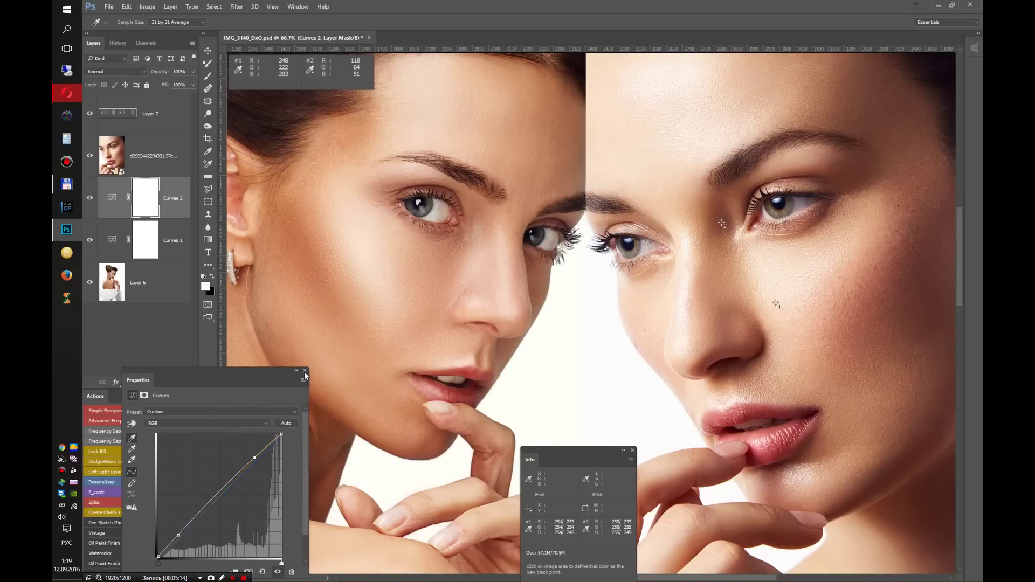
{"action": "left_click", "coordinate": [304, 372]}
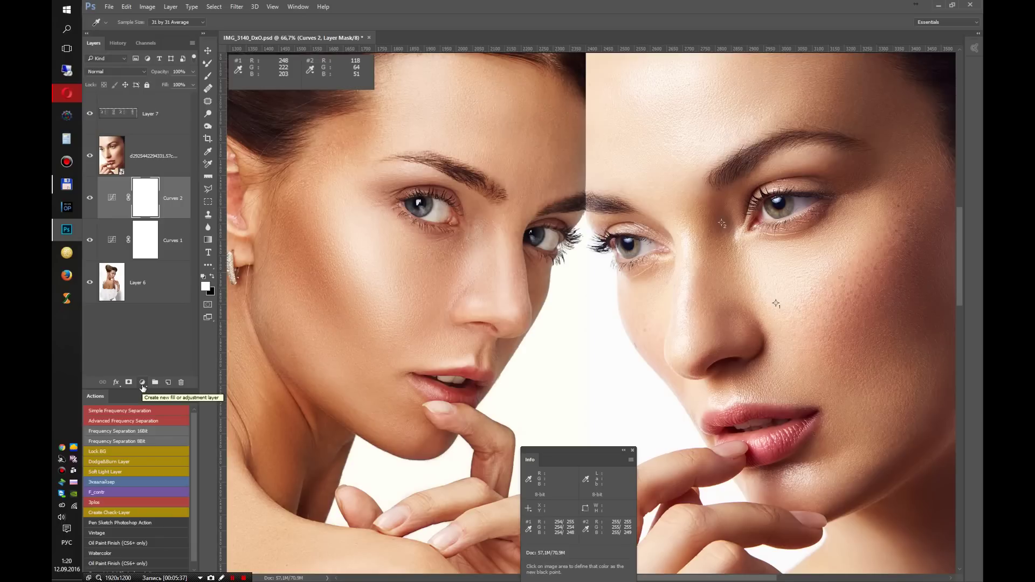
Step: Add Selective Color 1 with Yellows set to Cyan -1, Magenta +2, Yellow -1, Black -11
{"action": "left_click", "coordinate": [142, 383]}
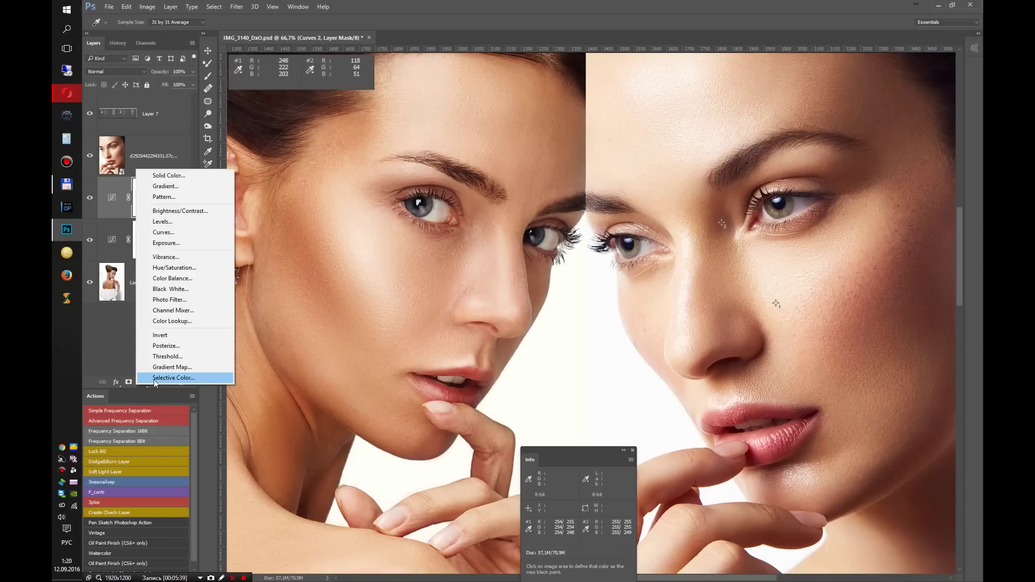
{"action": "left_click", "coordinate": [154, 378]}
{"action": "mouse_move", "coordinate": [206, 372]}
{"action": "left_mouse_down"}
{"action": "mouse_move", "coordinate": [367, 365]}
{"action": "mouse_move", "coordinate": [369, 354]}
{"action": "left_mouse_up"}
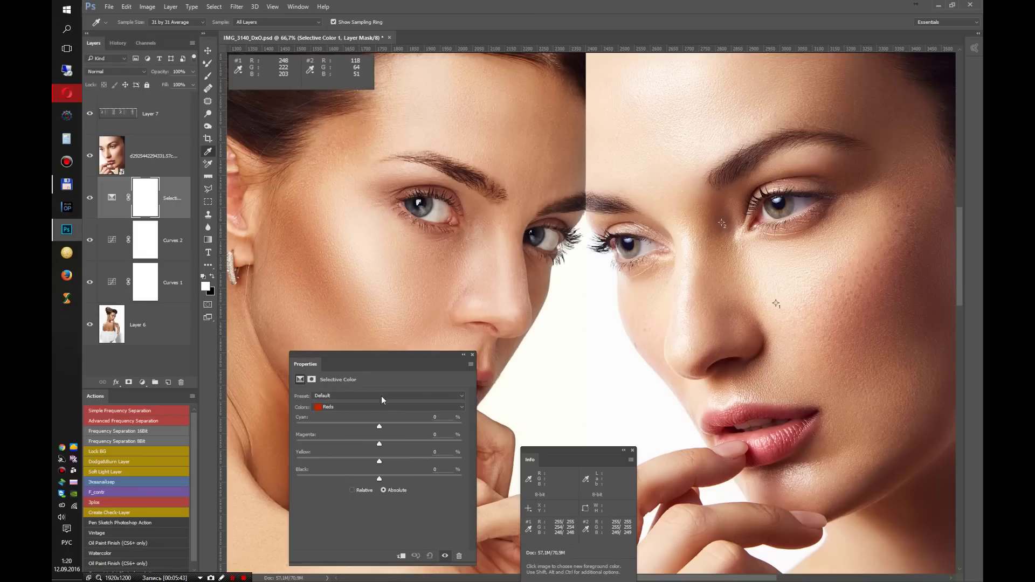
{"action": "left_click", "coordinate": [407, 408]}
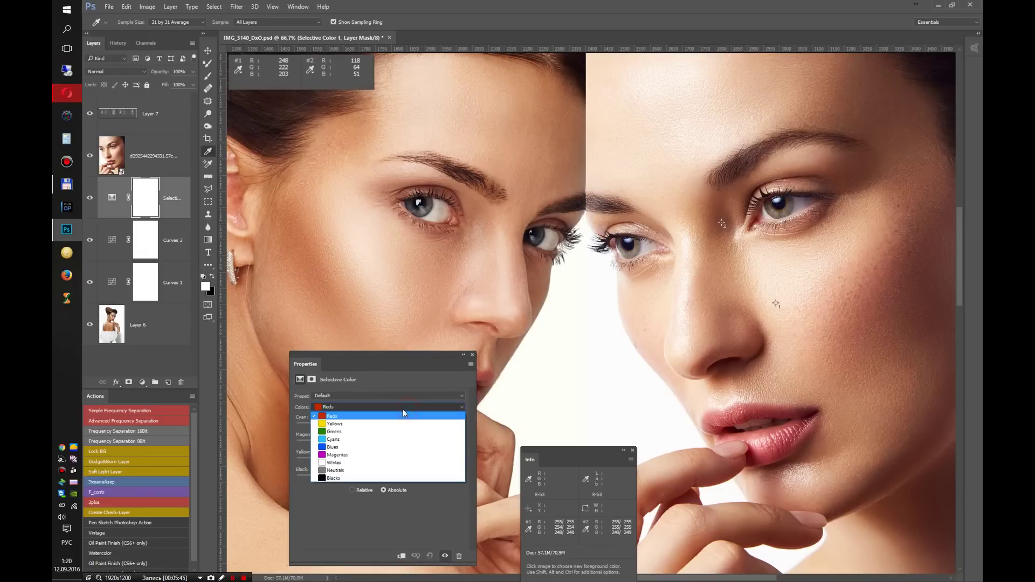
{"action": "left_click", "coordinate": [374, 426]}
{"action": "left_click_drag", "start_coordinate": [364, 355], "coordinate": [475, 384]}
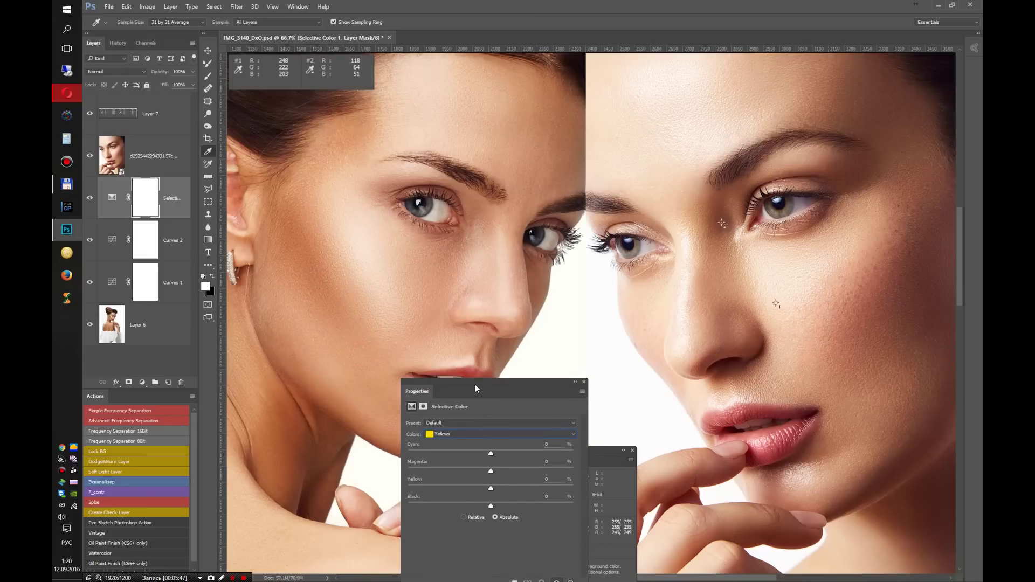
{"action": "left_click_drag", "start_coordinate": [490, 456], "coordinate": [479, 456]}
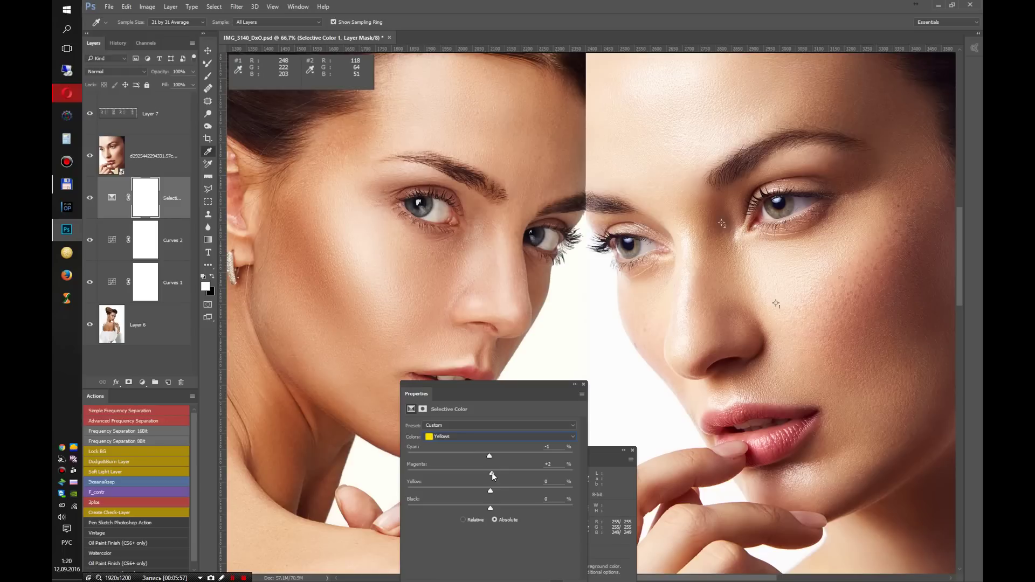
{"action": "left_click_drag", "start_coordinate": [491, 490], "coordinate": [486, 491]}
{"action": "left_click_drag", "start_coordinate": [487, 490], "coordinate": [486, 492]}
{"action": "mouse_move", "coordinate": [488, 386]}
{"action": "left_mouse_down"}
{"action": "mouse_move", "coordinate": [341, 433]}
{"action": "mouse_move", "coordinate": [280, 404]}
{"action": "mouse_move", "coordinate": [246, 403]}
{"action": "left_mouse_up"}
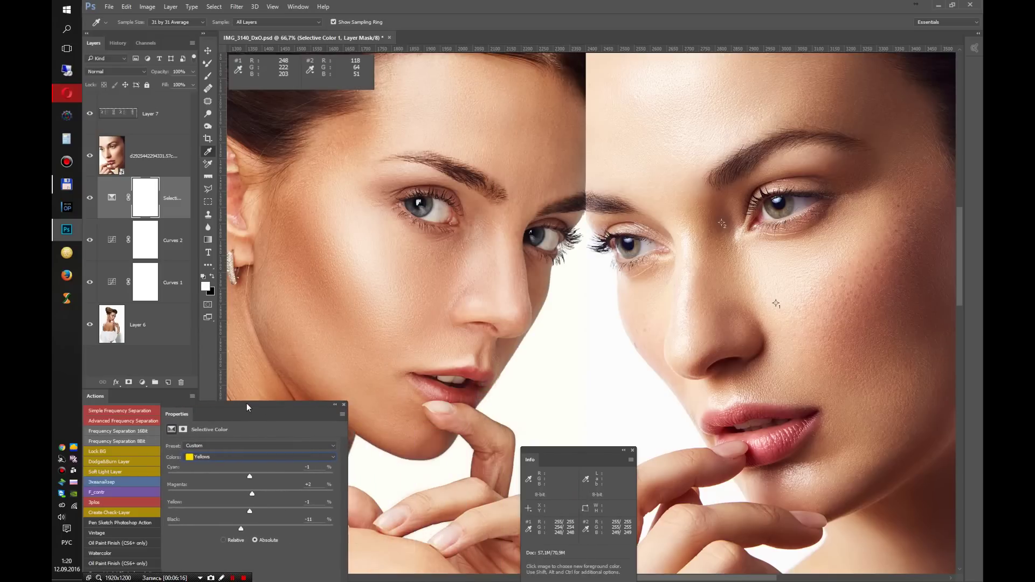
{"action": "left_click", "coordinate": [343, 404]}
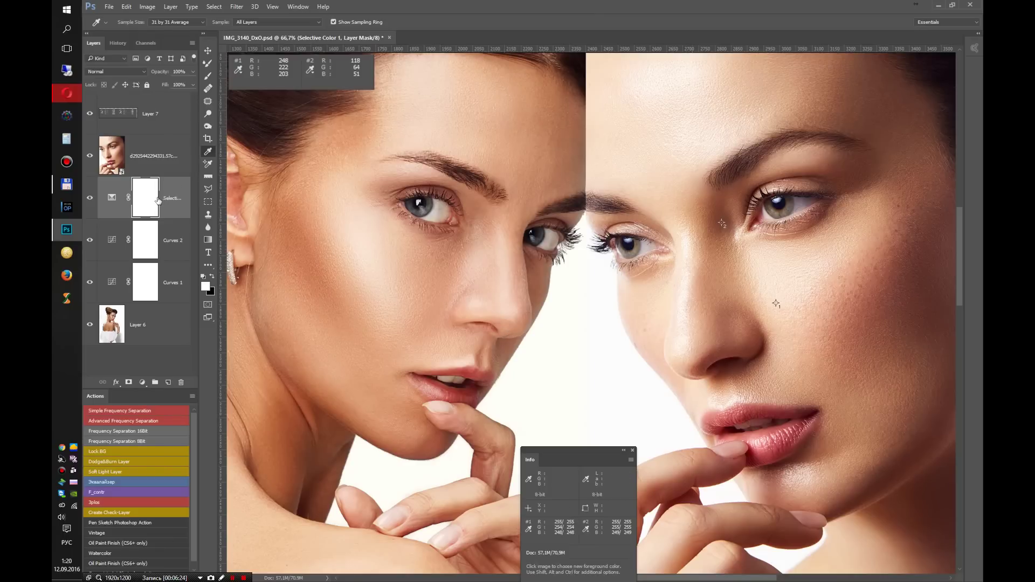
Step: Set Selective Color 1's Reds to Cyan +1 and Magenta -1
{"action": "double_click", "coordinate": [111, 198]}
{"action": "left_click", "coordinate": [239, 456]}
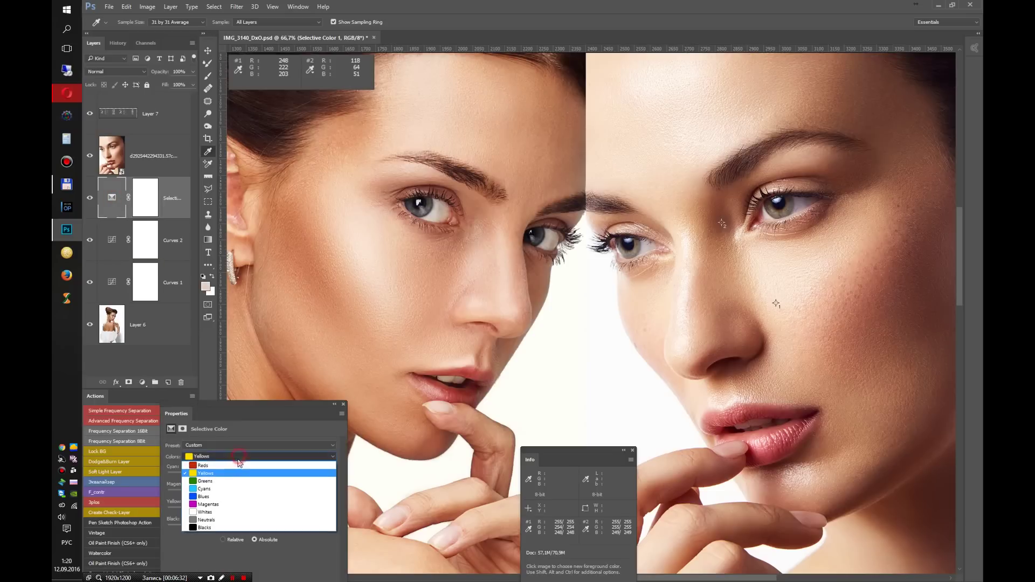
{"action": "left_click", "coordinate": [235, 467]}
{"action": "left_click_drag", "start_coordinate": [250, 476], "coordinate": [253, 477]}
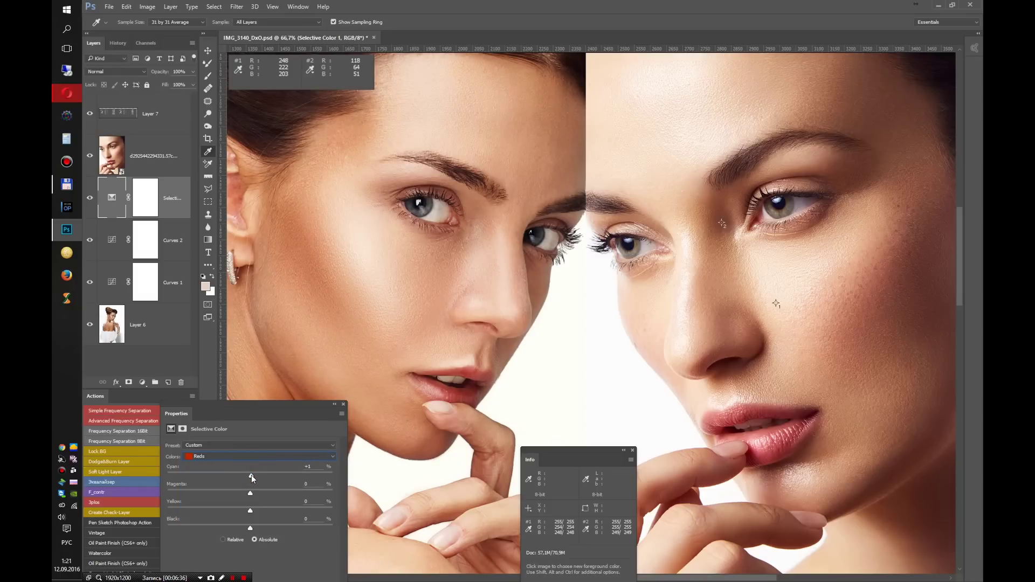
{"action": "left_click_drag", "start_coordinate": [250, 492], "coordinate": [247, 494]}
{"action": "left_click_drag", "start_coordinate": [264, 404], "coordinate": [210, 312]}
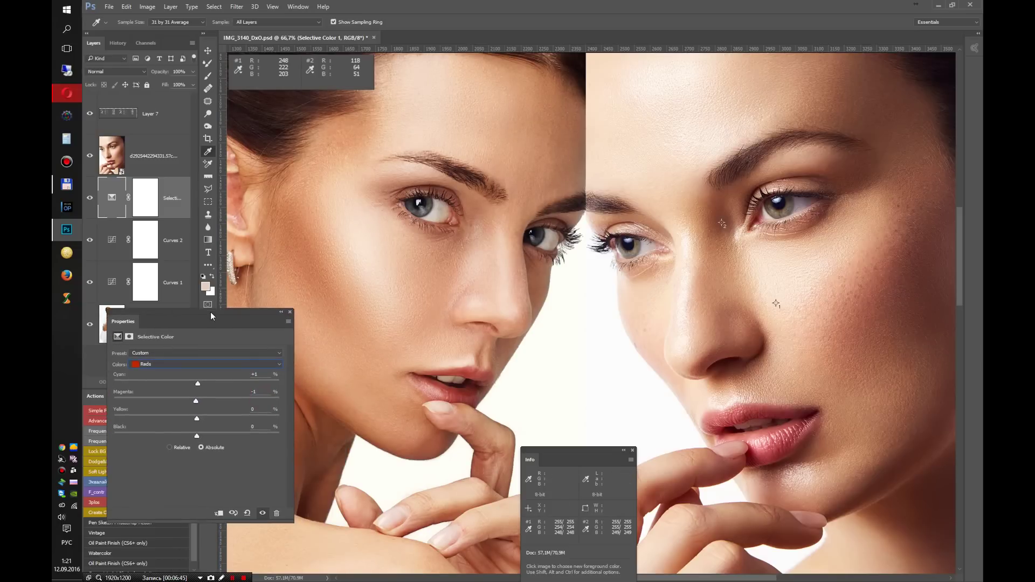
{"action": "left_click", "coordinate": [290, 312]}
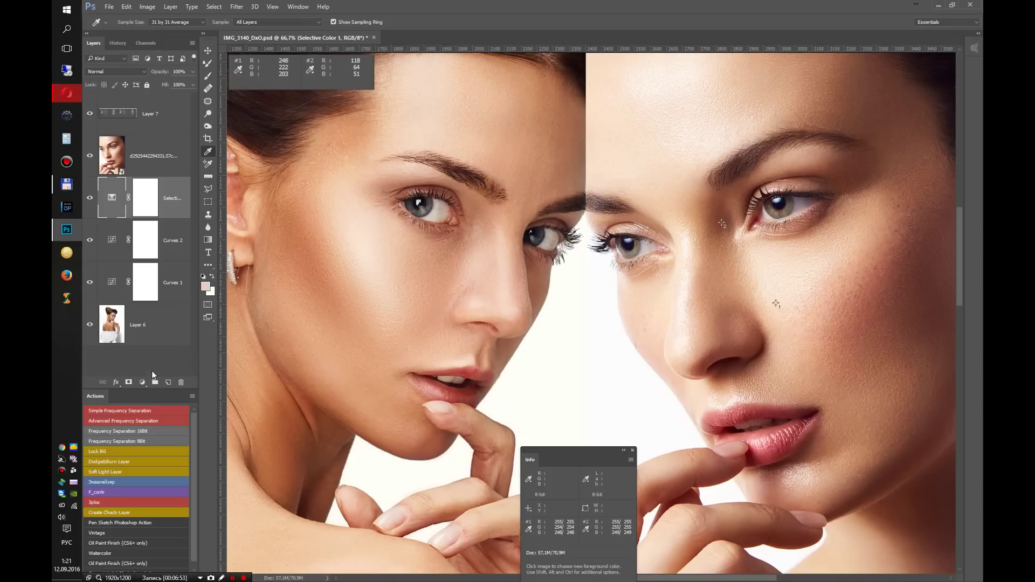
Step: Add Curves 3 with a midpoint on its curve, then select Curves 3 through Curves 1
{"action": "left_click", "coordinate": [144, 383]}
{"action": "left_click", "coordinate": [170, 238]}
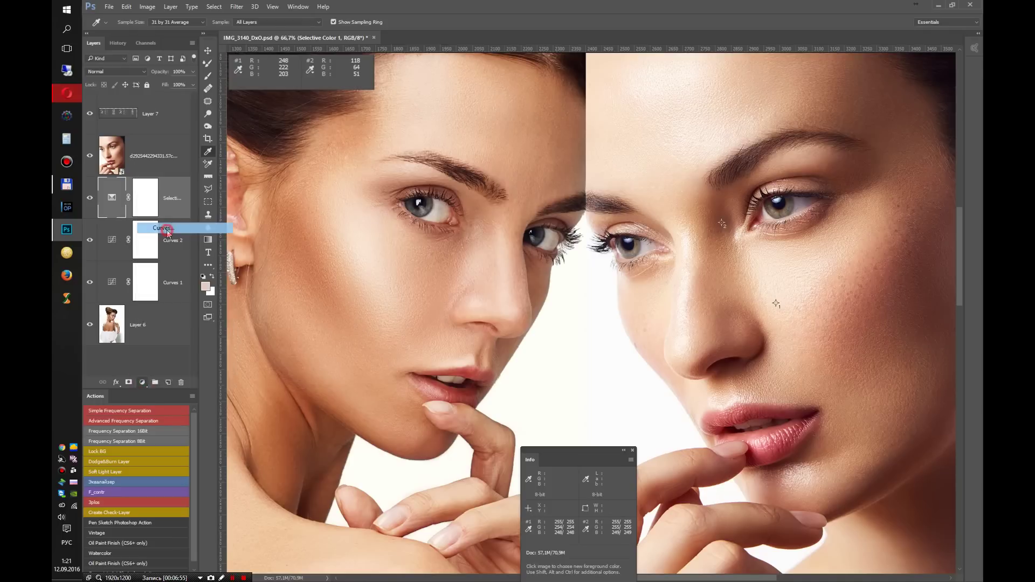
{"action": "left_click", "coordinate": [202, 434]}
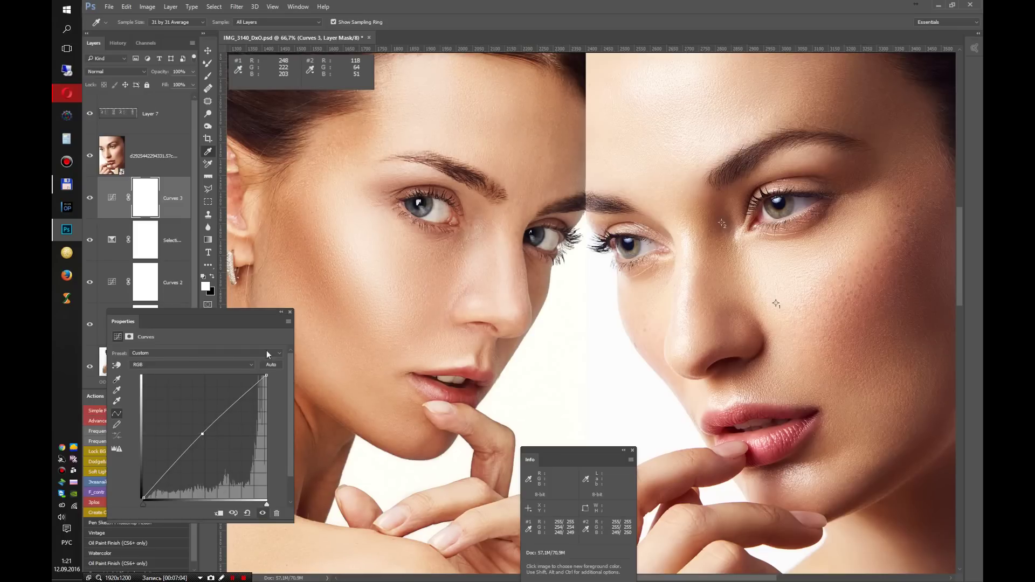
{"action": "left_click", "coordinate": [291, 312]}
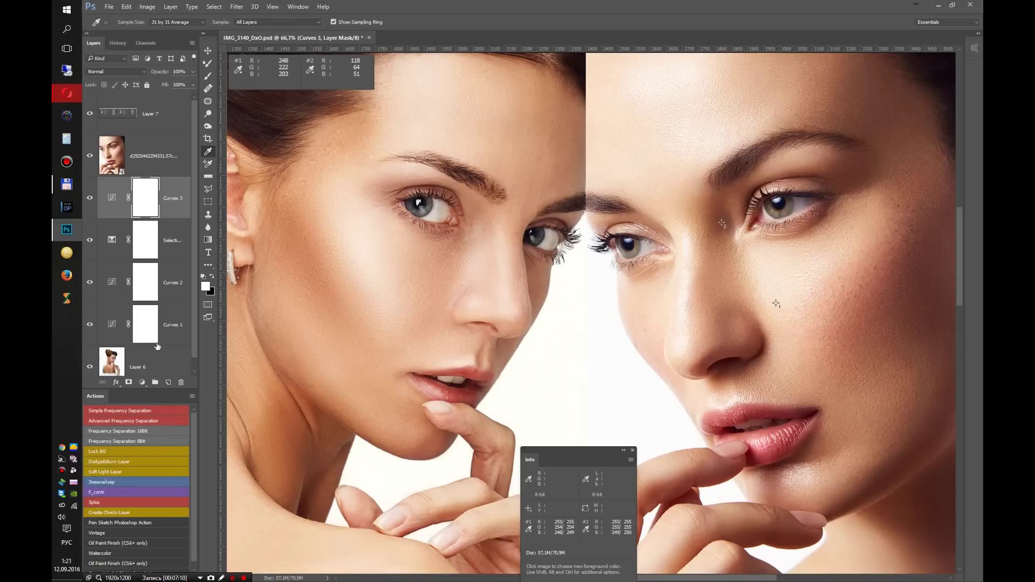
{"action": "left_click", "coordinate": [172, 336], "text": "shift"}
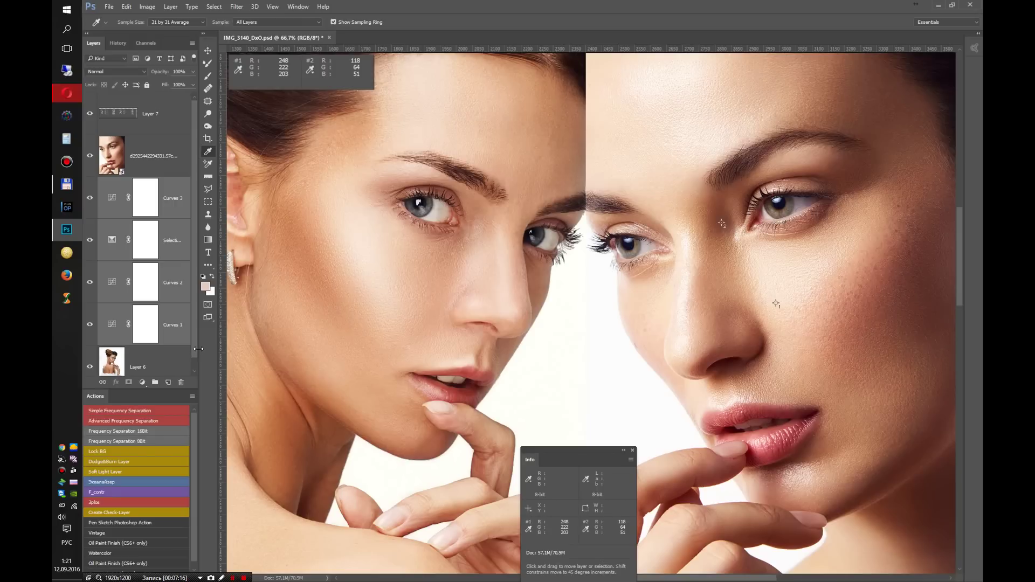
Step: Group the adjustment layers into Group 1 and toggle its visibility to compare, leaving it on
{"action": "key", "text": "ctrl+g"}
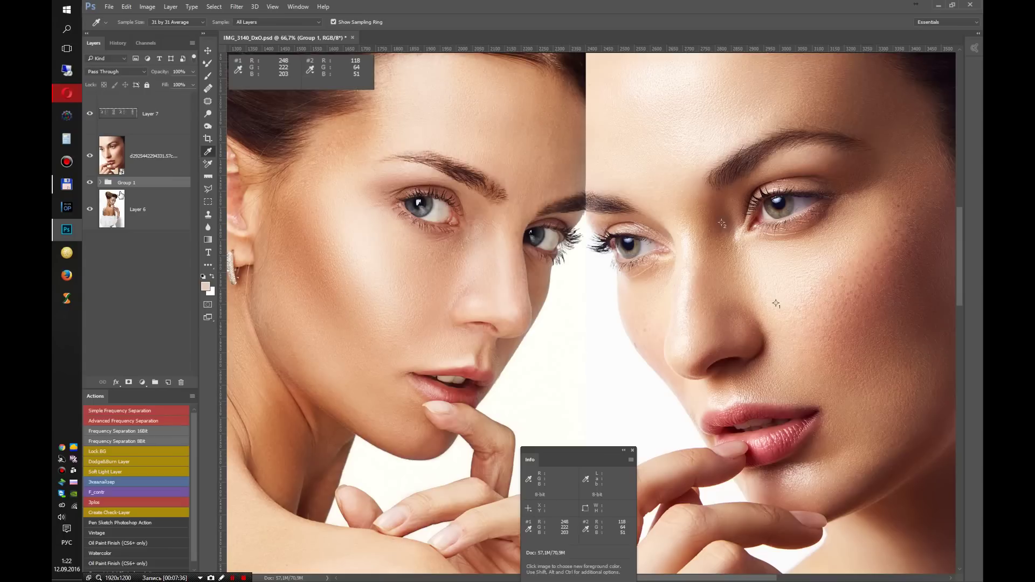
{"action": "left_click", "coordinate": [89, 184]}
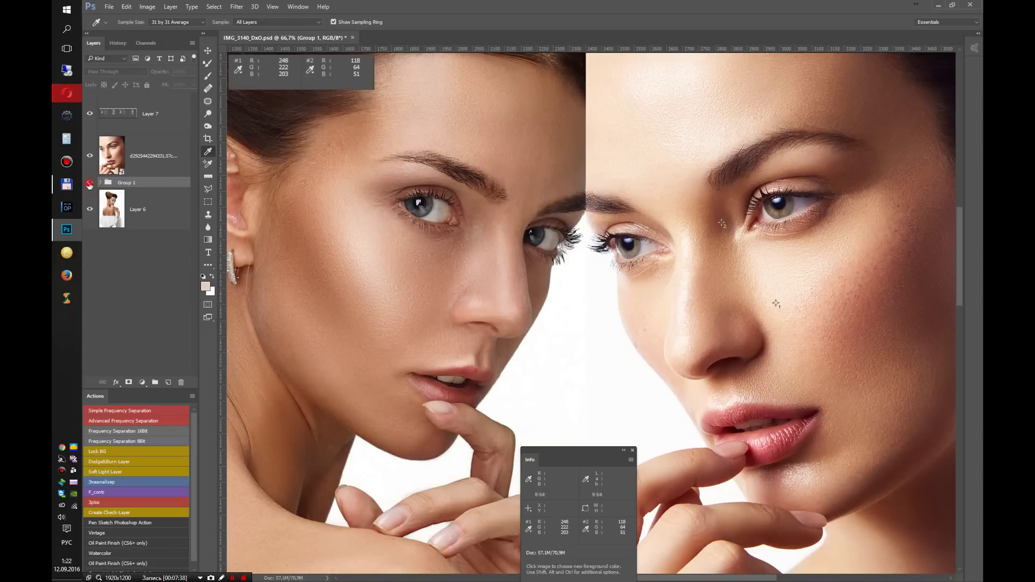
{"action": "left_click", "coordinate": [90, 183]}
{"action": "left_click", "coordinate": [90, 184]}
{"action": "left_click", "coordinate": [90, 183]}
{"action": "left_click", "coordinate": [89, 184]}
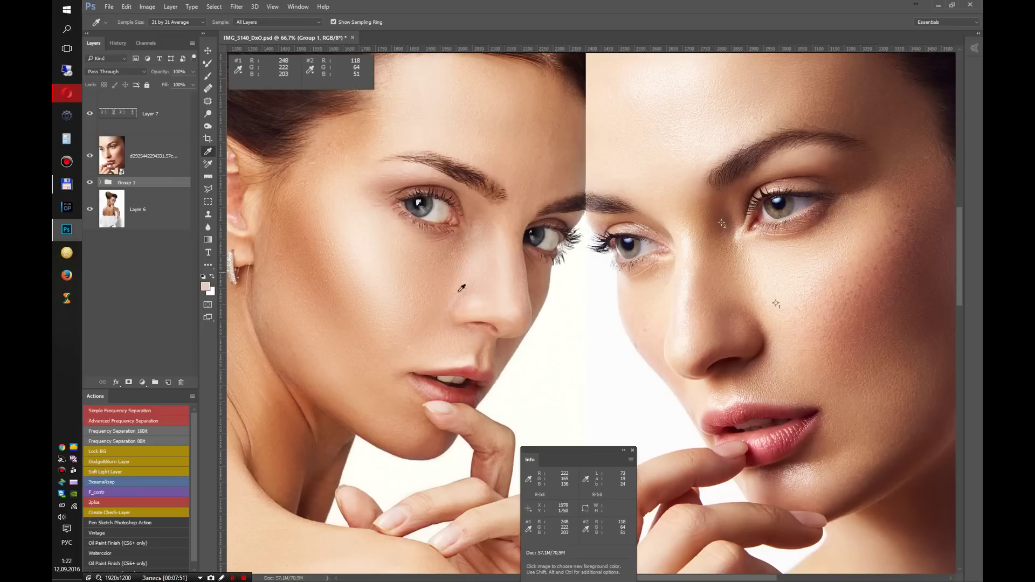
{"action": "mouse_move", "coordinate": [578, 449]}
{"action": "left_mouse_down"}
{"action": "mouse_move", "coordinate": [341, 407]}
{"action": "mouse_move", "coordinate": [584, 392]}
{"action": "left_mouse_up"}
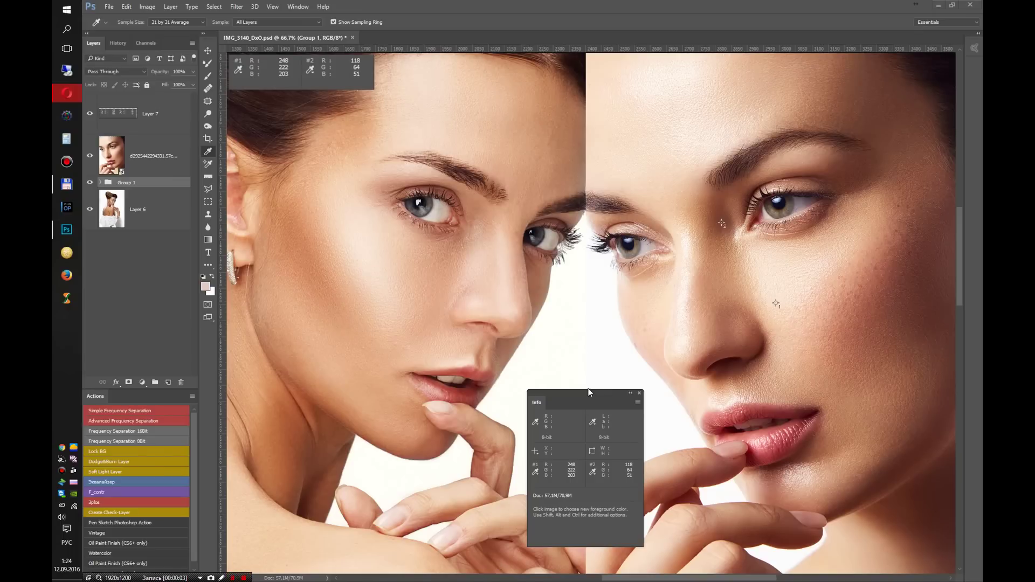
{"action": "left_click_drag", "start_coordinate": [588, 392], "coordinate": [587, 428]}
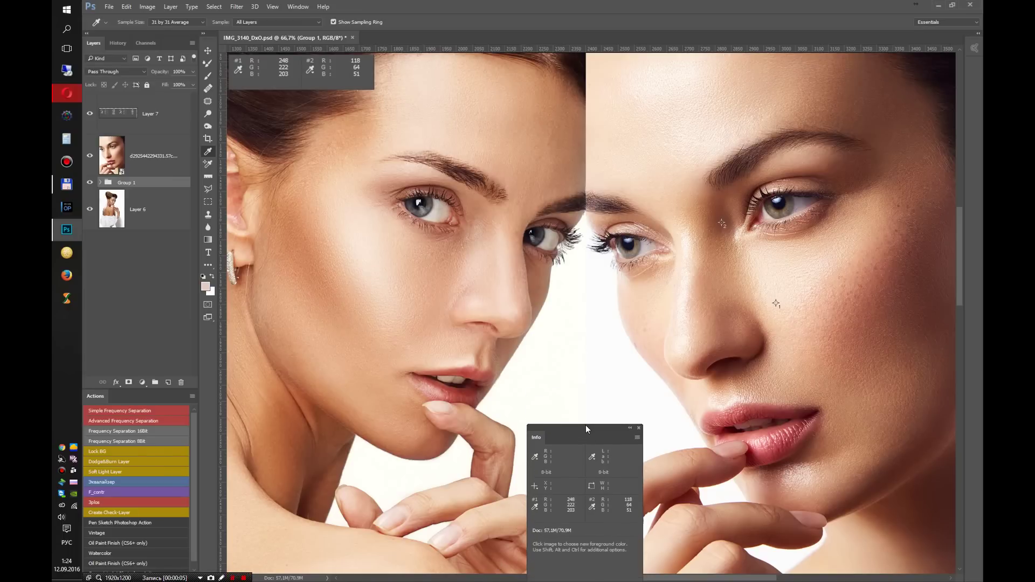